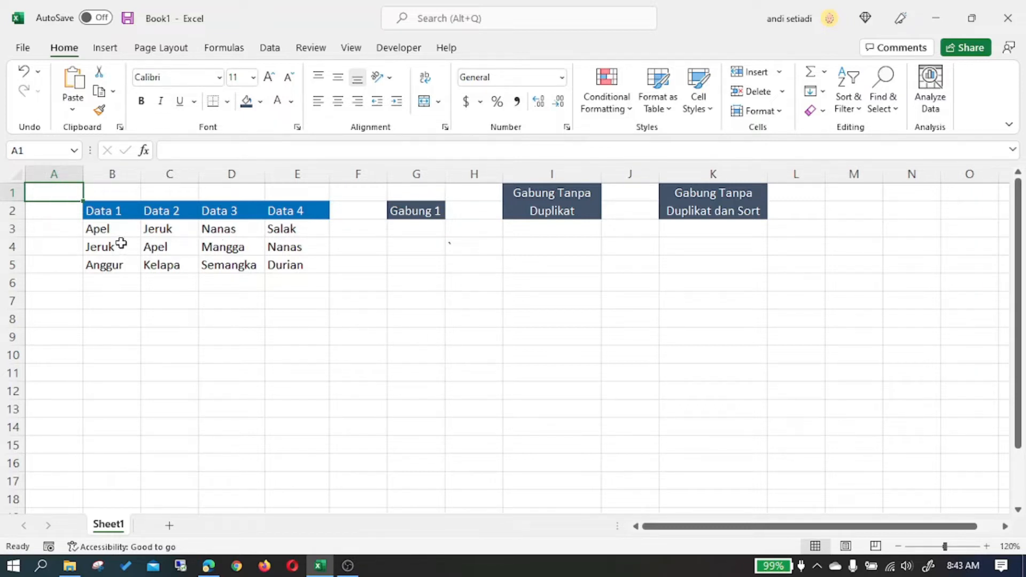
# Look at the matching data table in the Google Sheets file Tutorial Gabun Kolom and return to the Excel workbook Book1.
pyautogui.click(414, 232)
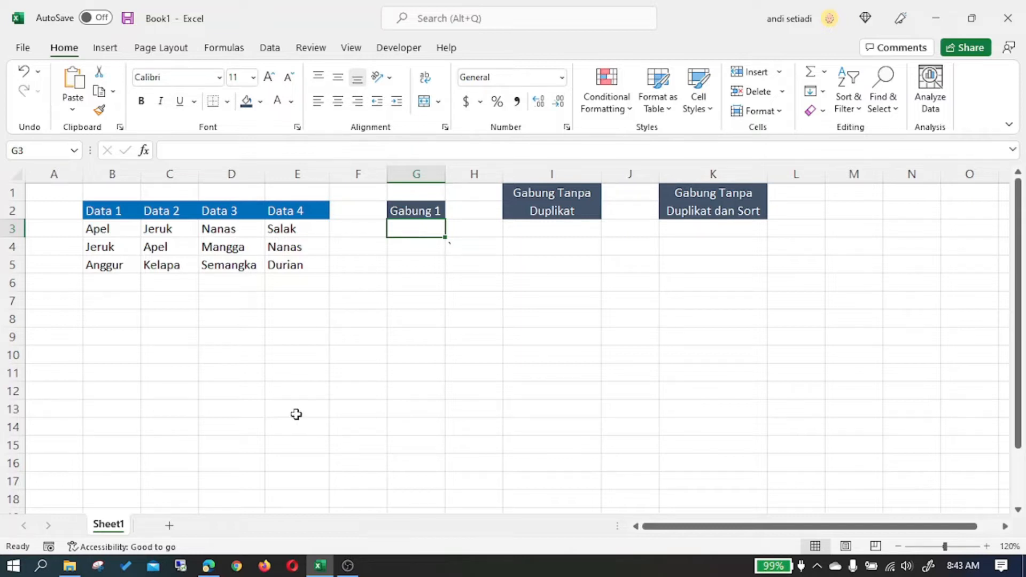
pyautogui.click(209, 566)
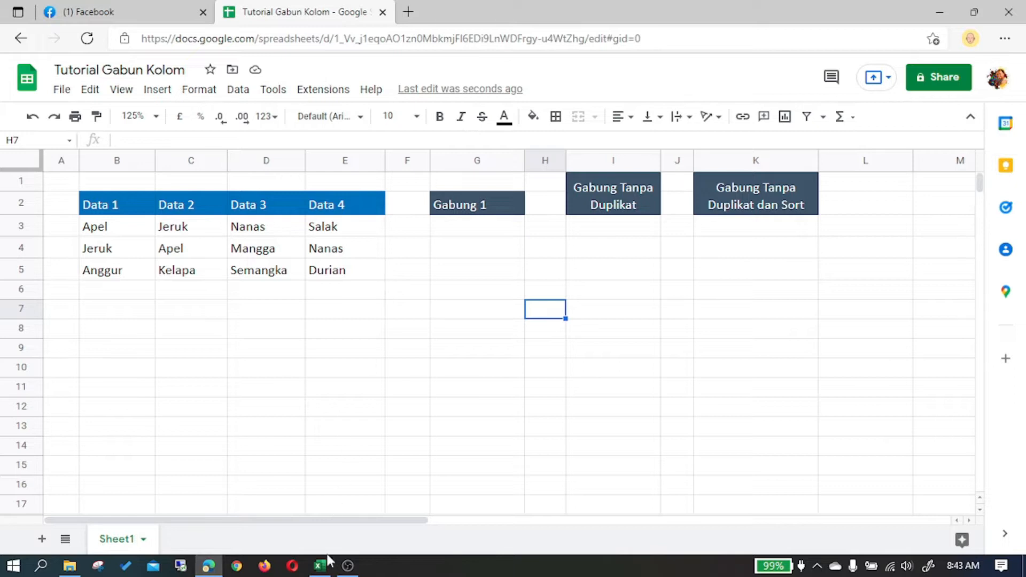
pyautogui.click(320, 565)
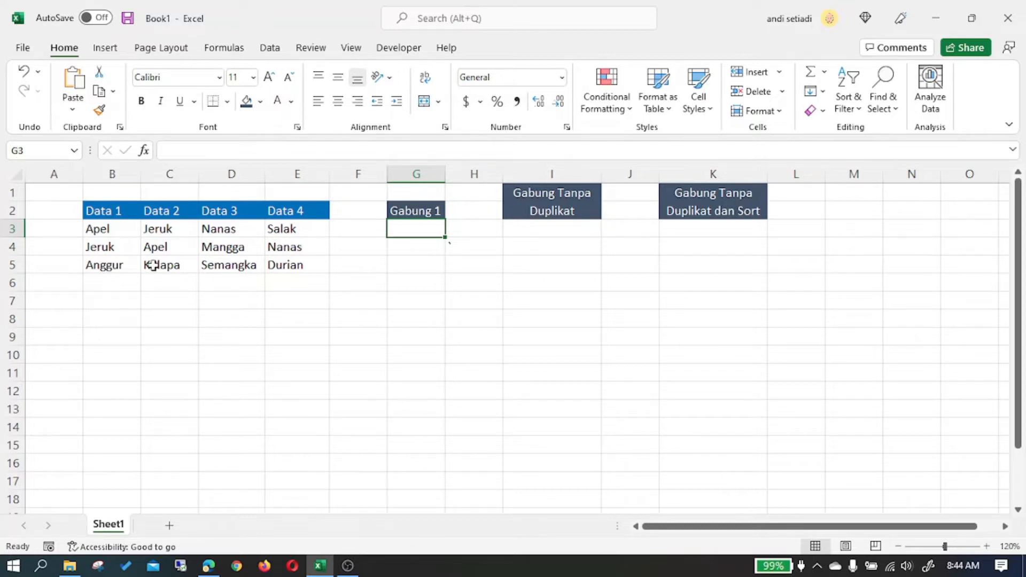
# Combine the fruit names from the four data columns in cell G3 with =ARRAYTOTEXT(B3:E5).
pyautogui.press('F2')
pyautogui.write('=ARRA')
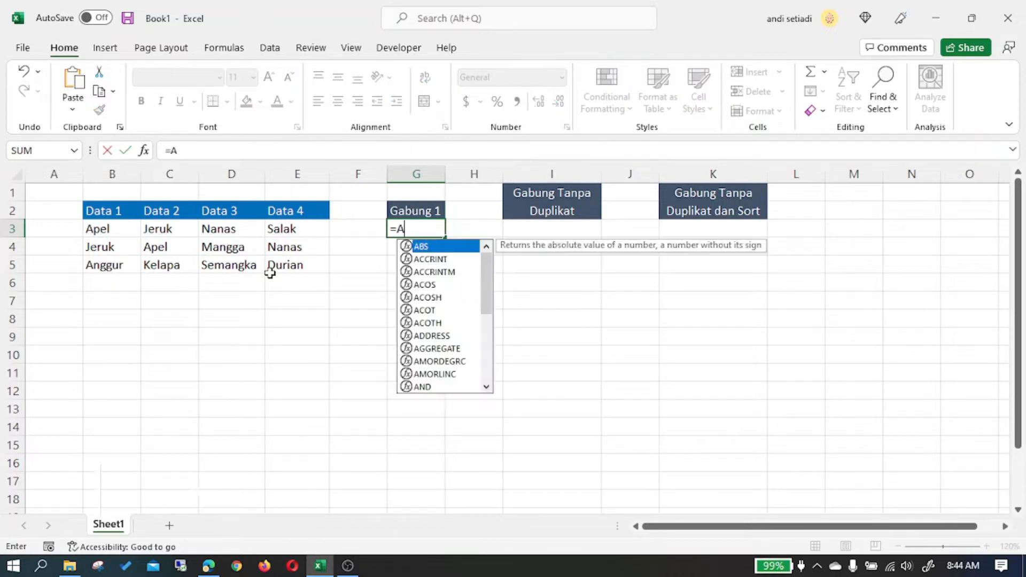
pyautogui.press('Tab')
pyautogui.press('Left')
pyautogui.press('Left')
pyautogui.press('Left')
pyautogui.press('Left')
pyautogui.press('Left')
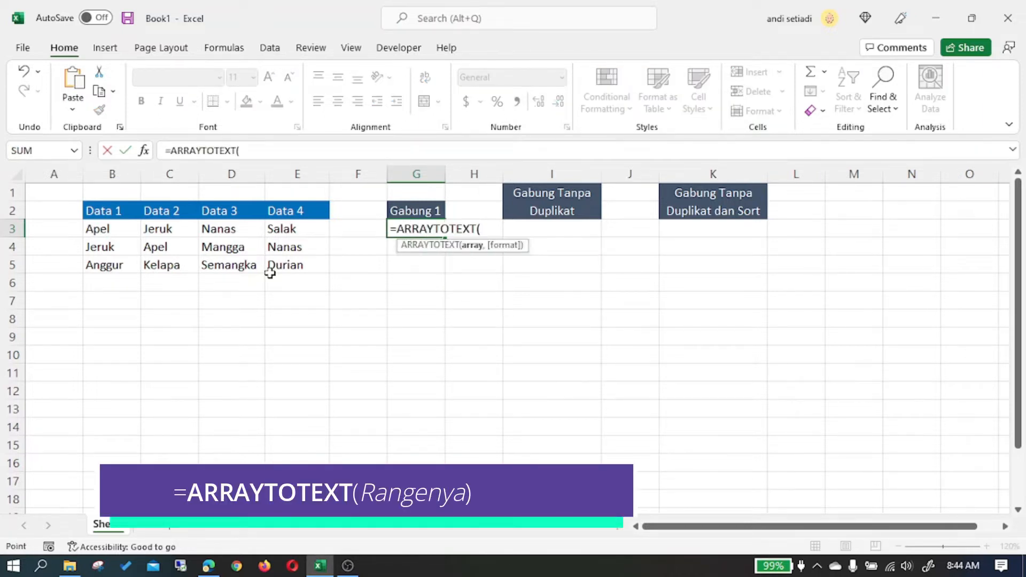
pyautogui.hotkey('shift', 'Right')
pyautogui.hotkey('shift', 'Right')
pyautogui.hotkey('shift', 'Right')
pyautogui.hotkey('shift', 'Down')
pyautogui.hotkey('shift', 'Down')
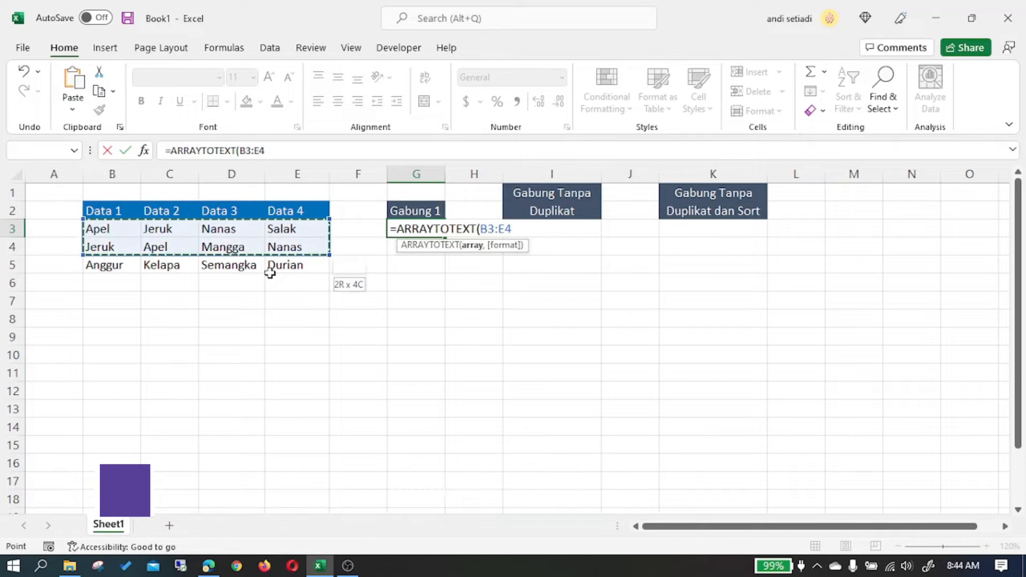
pyautogui.write(')')
pyautogui.press('Return')
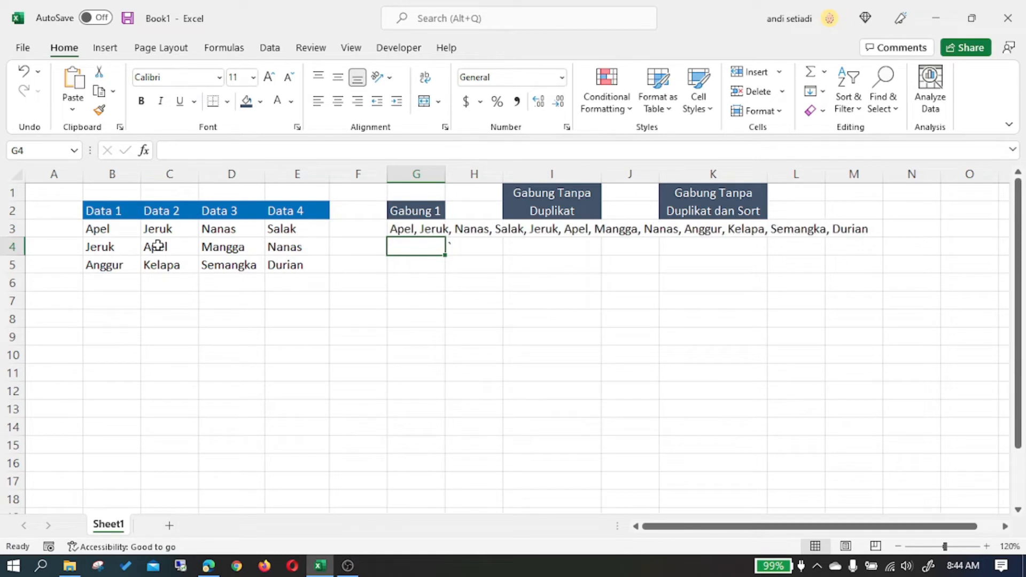
# Clear cell D4 to test how ARRAYTOTEXT handles an empty cell, and re-enter Mangga in it.
pyautogui.click(403, 226)
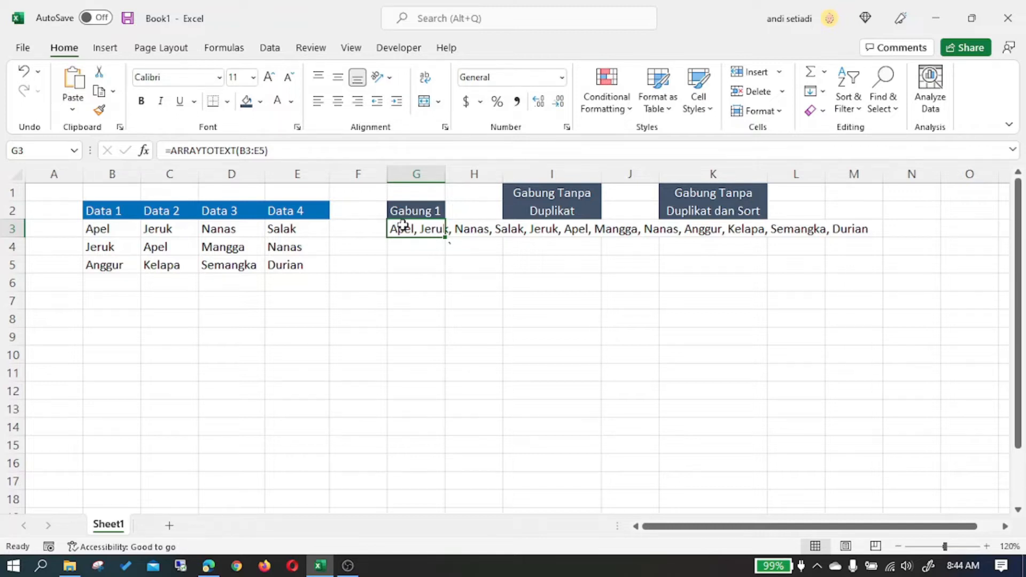
pyautogui.click(239, 255)
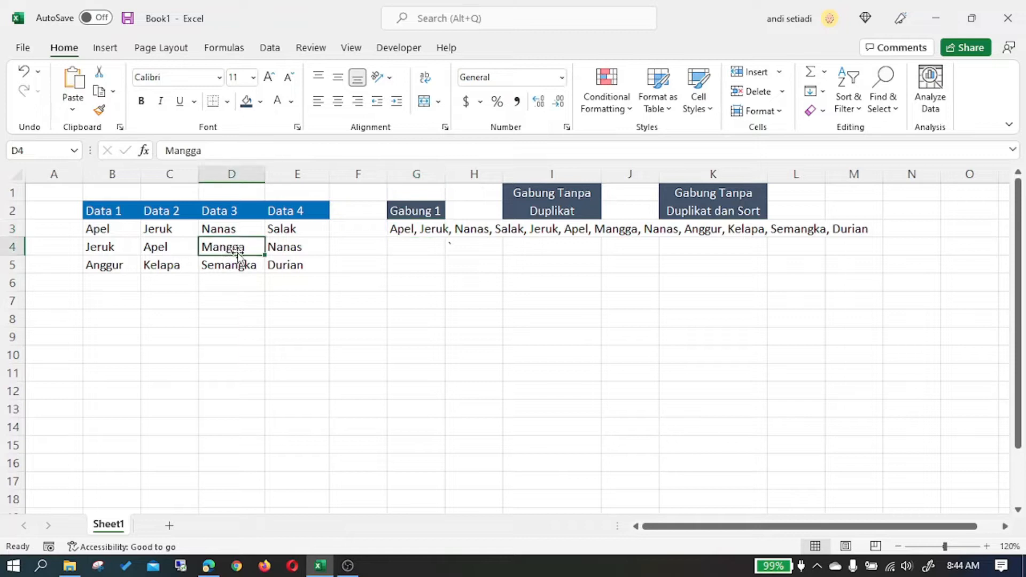
pyautogui.press('Delete')
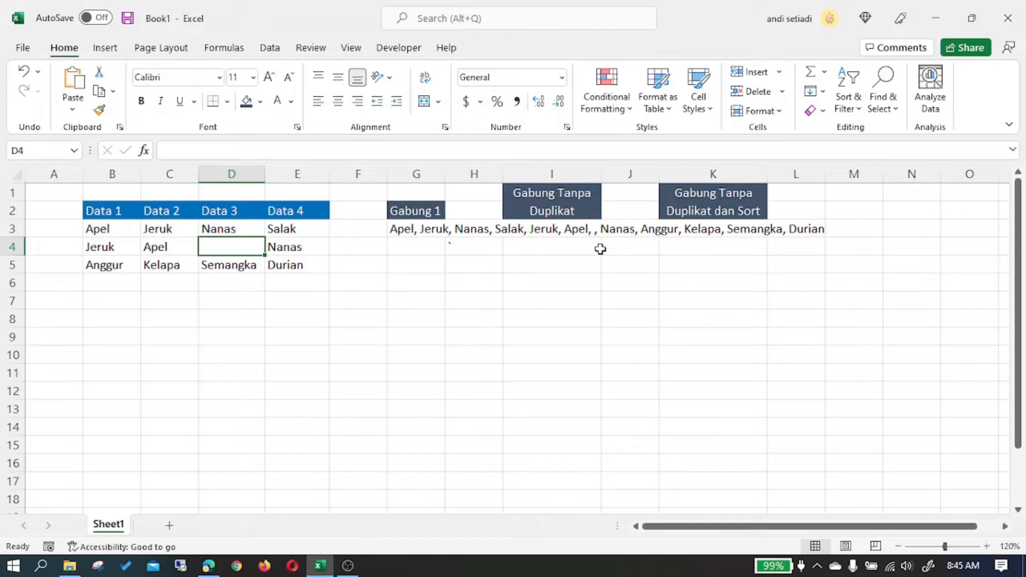
pyautogui.click(435, 229)
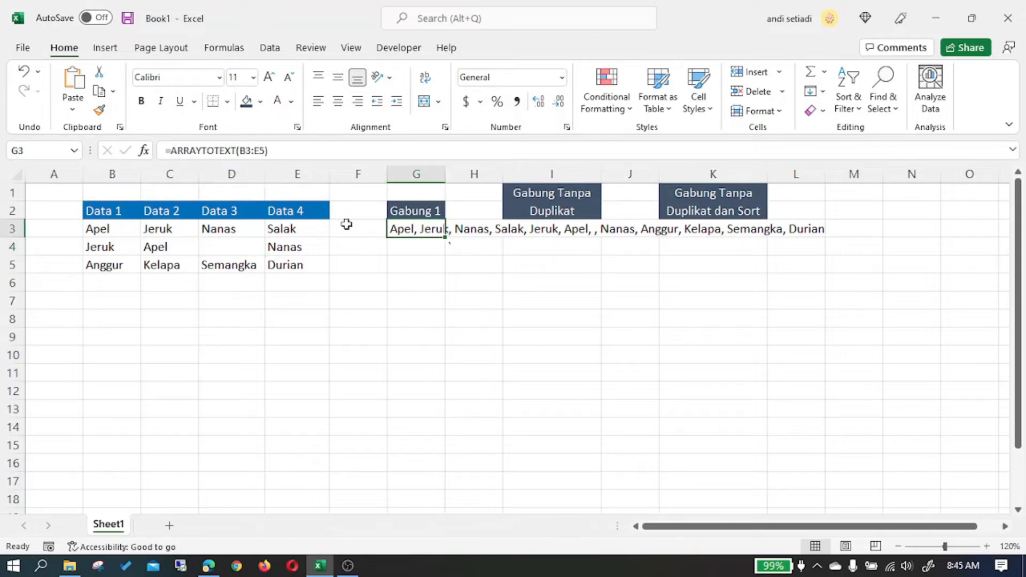
pyautogui.click(237, 246)
pyautogui.write('Mangga')
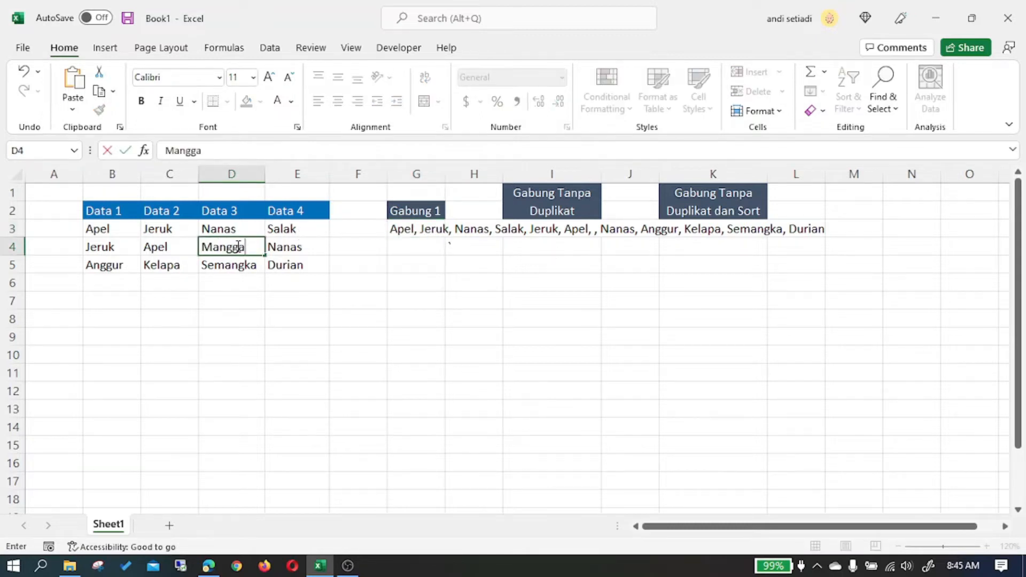
pyautogui.press('Return')
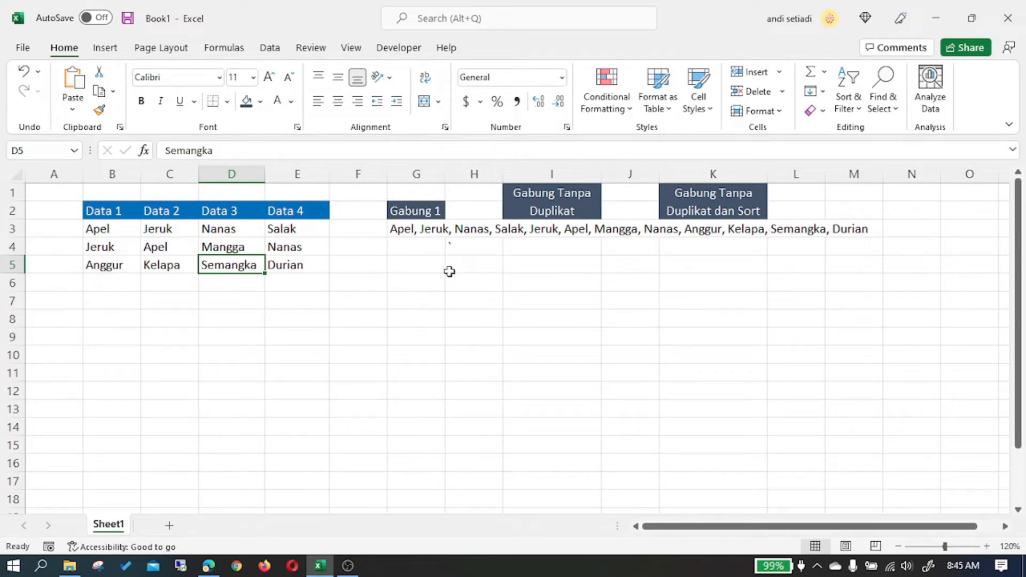
# Combine the same data in cell G4, separated by commas and ignoring empty cells, with =TEXTJOIN(",",1,B3:E5).
pyautogui.click(426, 262)
pyautogui.click(432, 246)
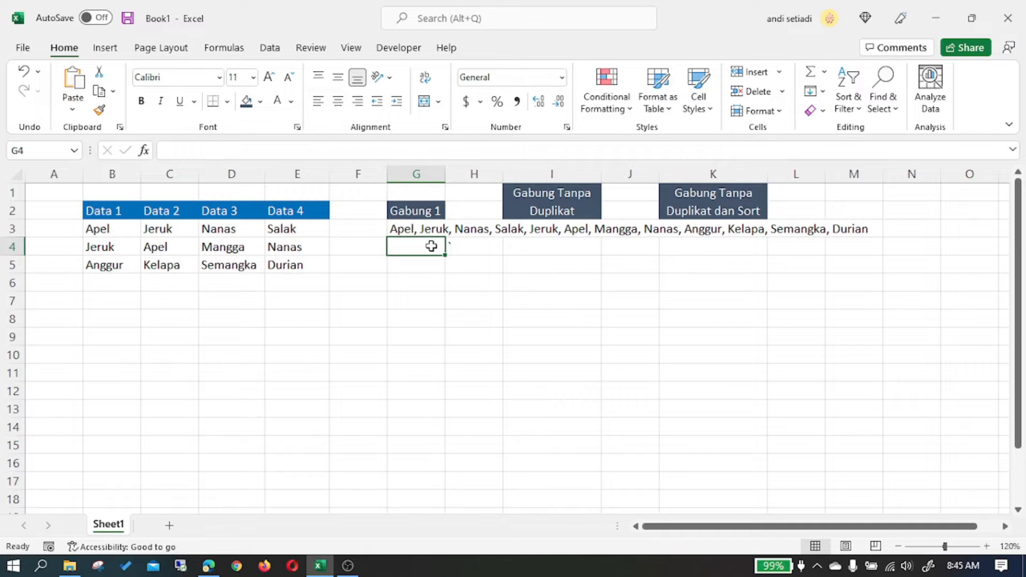
pyautogui.write('=TEXT')
pyautogui.press('Down')
pyautogui.press('Tab')
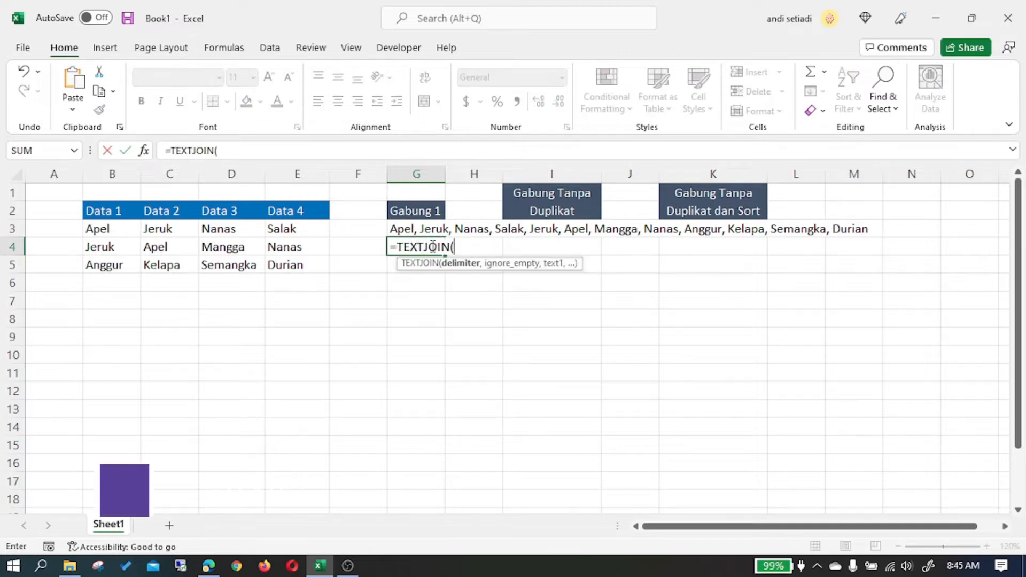
pyautogui.write('",",')
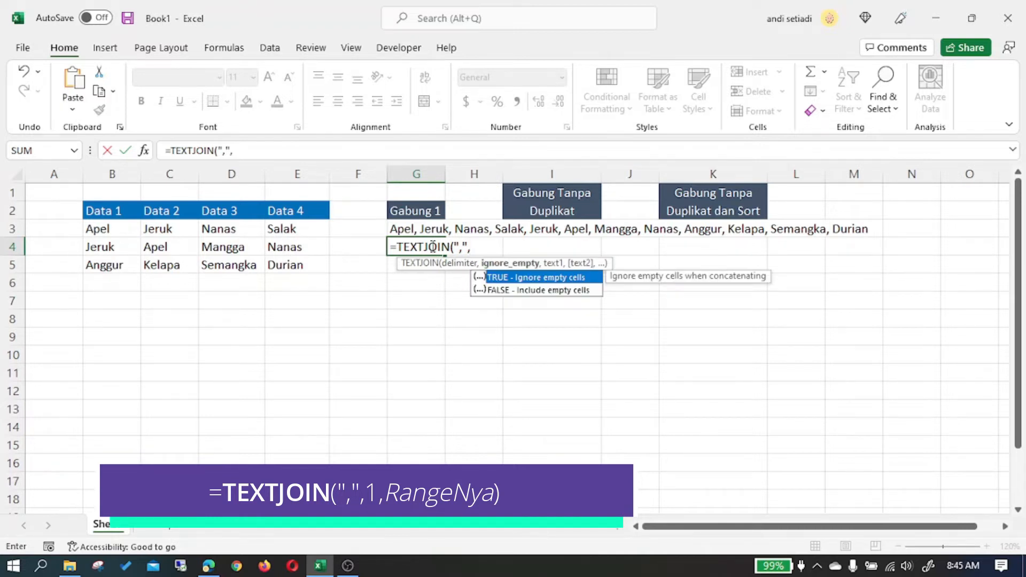
pyautogui.write('1,')
pyautogui.moveTo(104, 228); pyautogui.dragTo(289, 266)
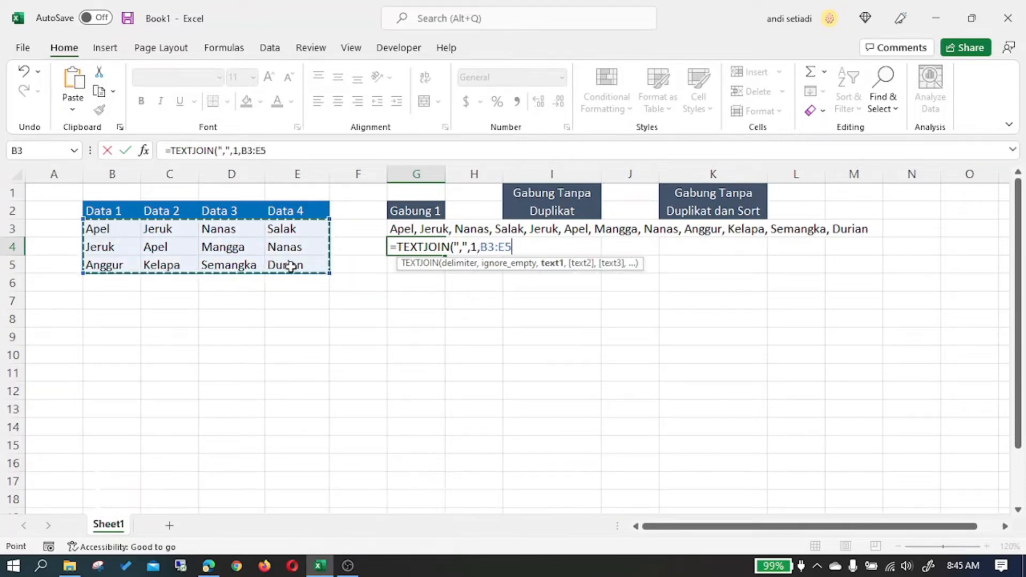
pyautogui.write(')')
pyautogui.press('Return')
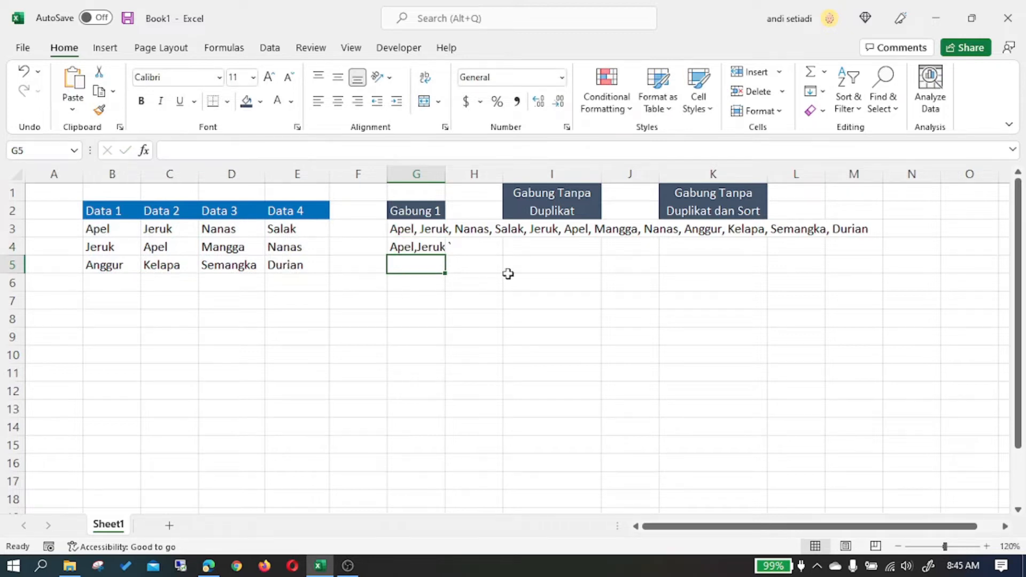
# Clear the stray mark from cell H4.
pyautogui.click(465, 249)
pyautogui.press('Delete')
pyautogui.press('Down')
pyautogui.click(465, 304)
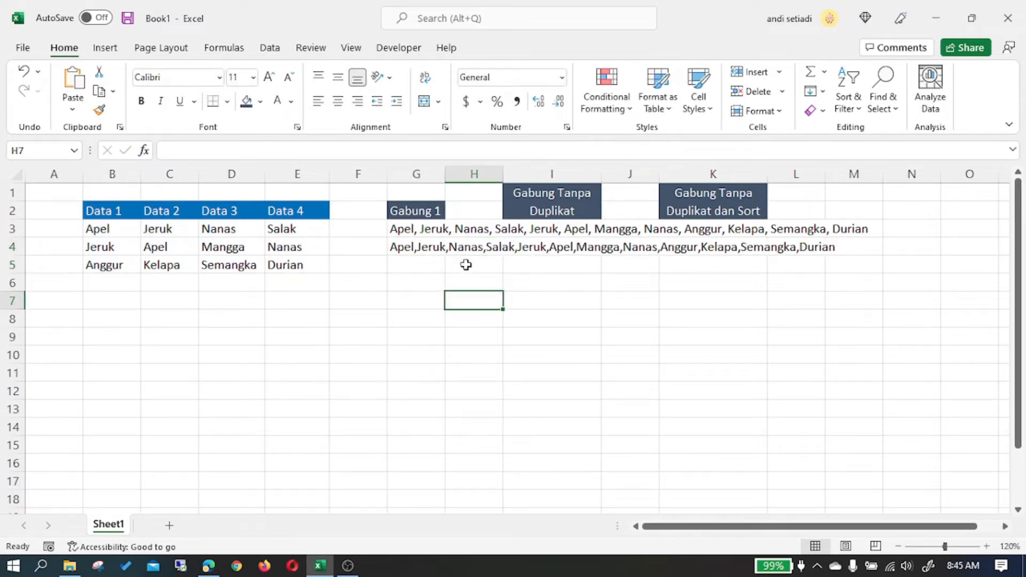
# Clear cell D4 and compare how the ARRAYTOTEXT formula in G3 and the TEXTJOIN formula in G4 treat the empty cell.
pyautogui.click(241, 251)
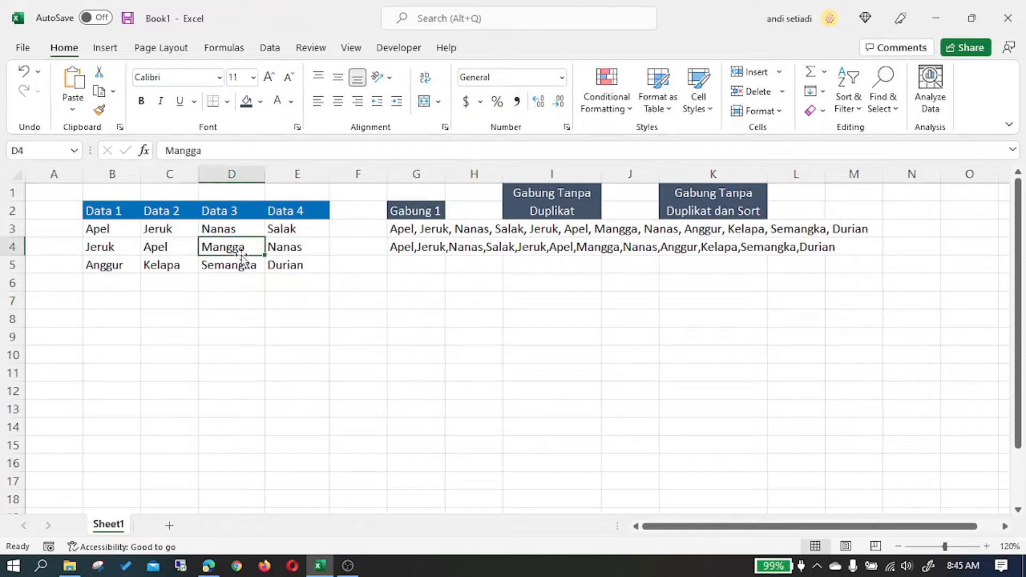
pyautogui.press('Delete')
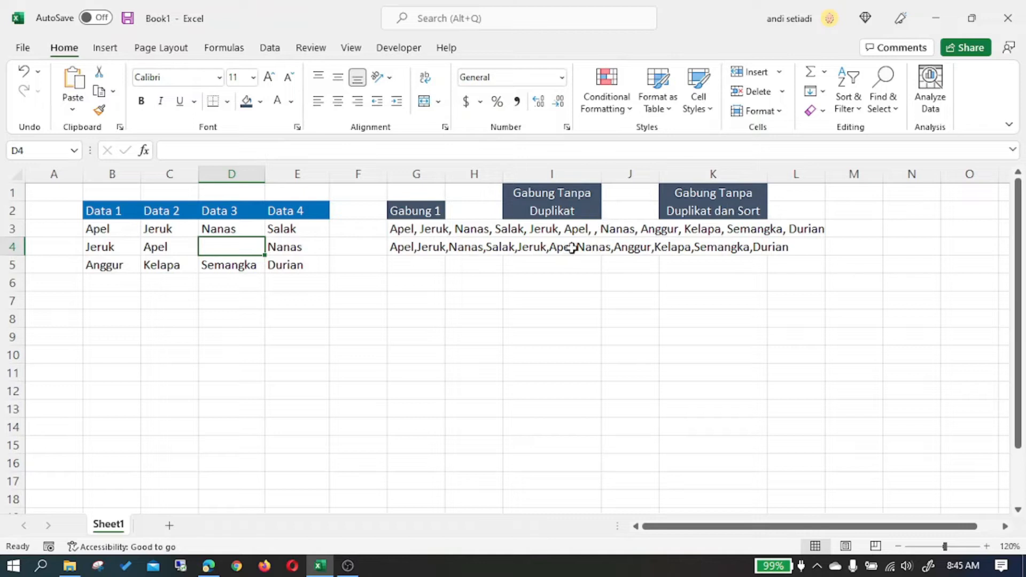
pyautogui.click(422, 229)
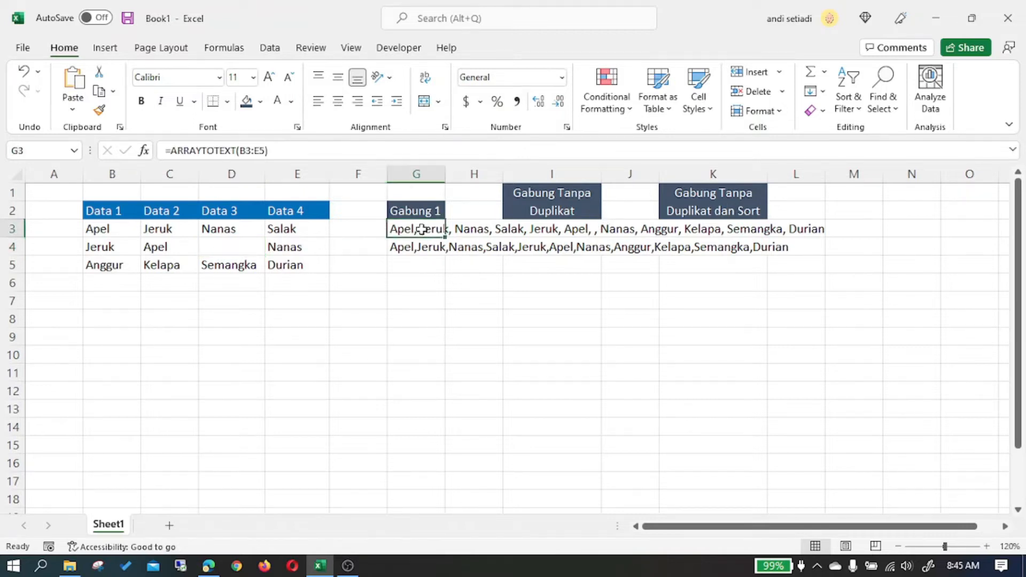
pyautogui.click(416, 251)
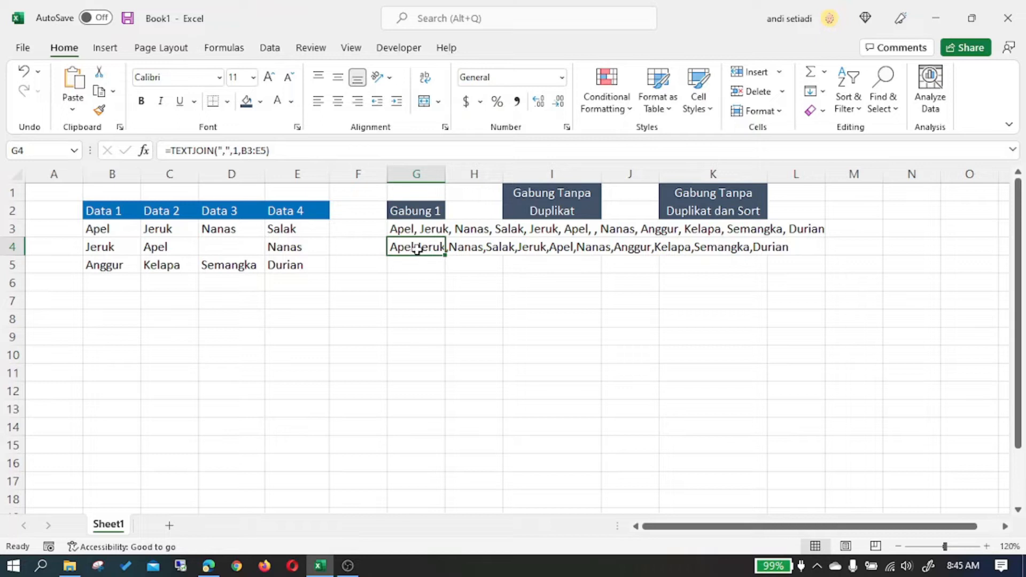
# Delete the ARRAYTOTEXT formula from G3 and move the TEXTJOIN formula from G4 into its place.
pyautogui.click(433, 233)
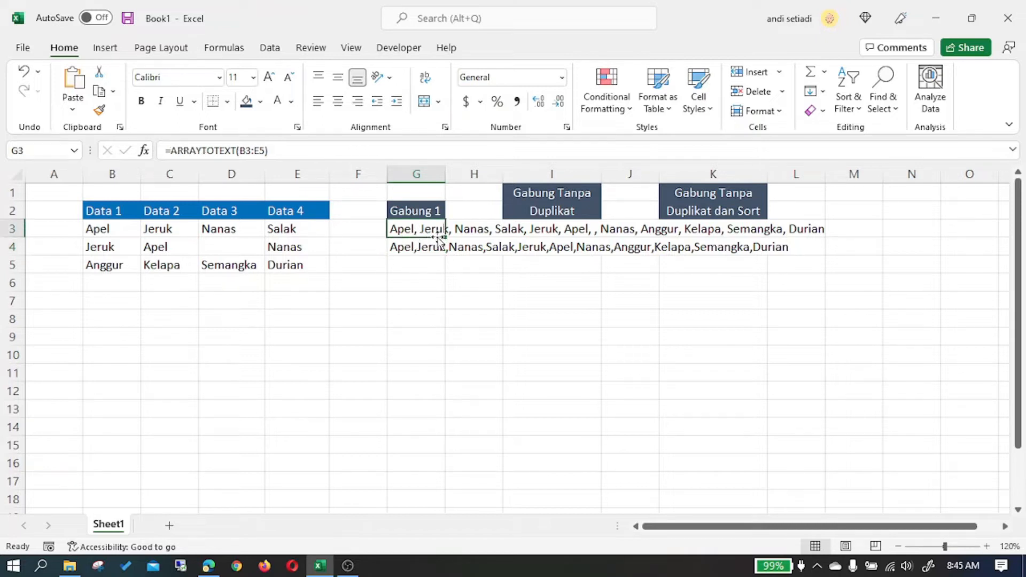
pyautogui.press('Delete')
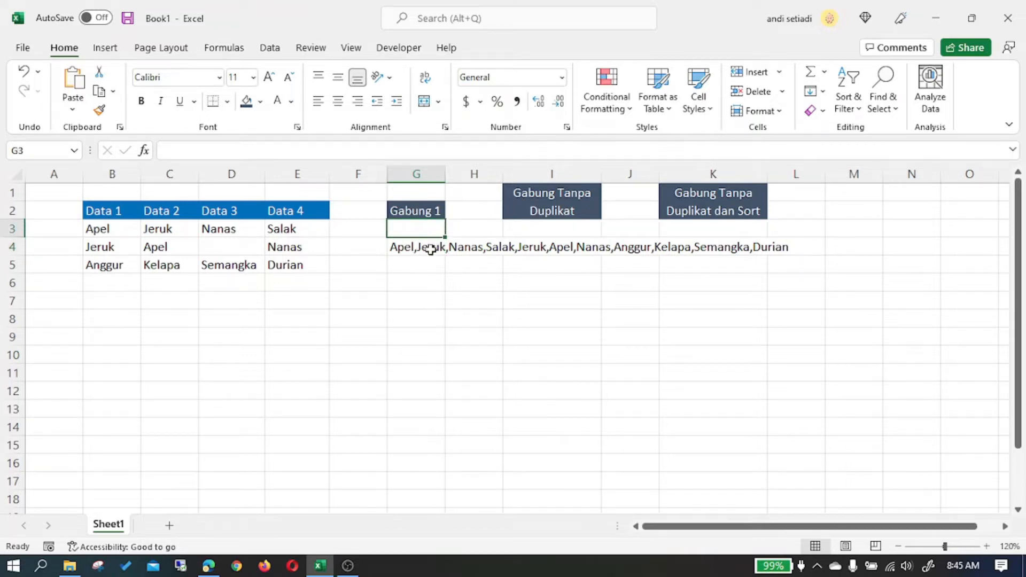
pyautogui.click(433, 247)
pyautogui.moveTo(434, 256); pyautogui.dragTo(432, 235)
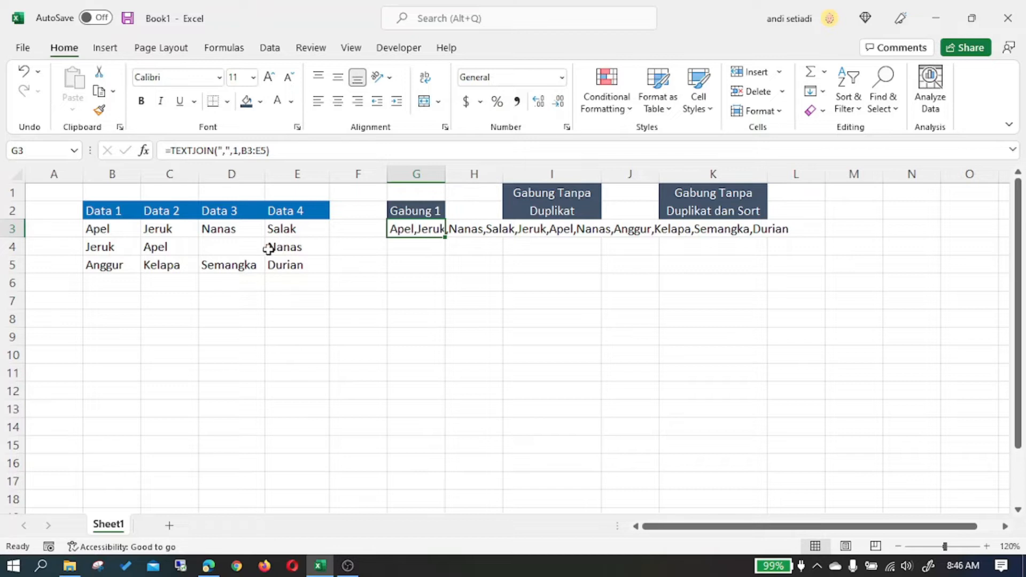
# Re-enter Mangga in the empty cell D4 of the Data 3 column.
pyautogui.click(251, 248)
pyautogui.write('Mangga')
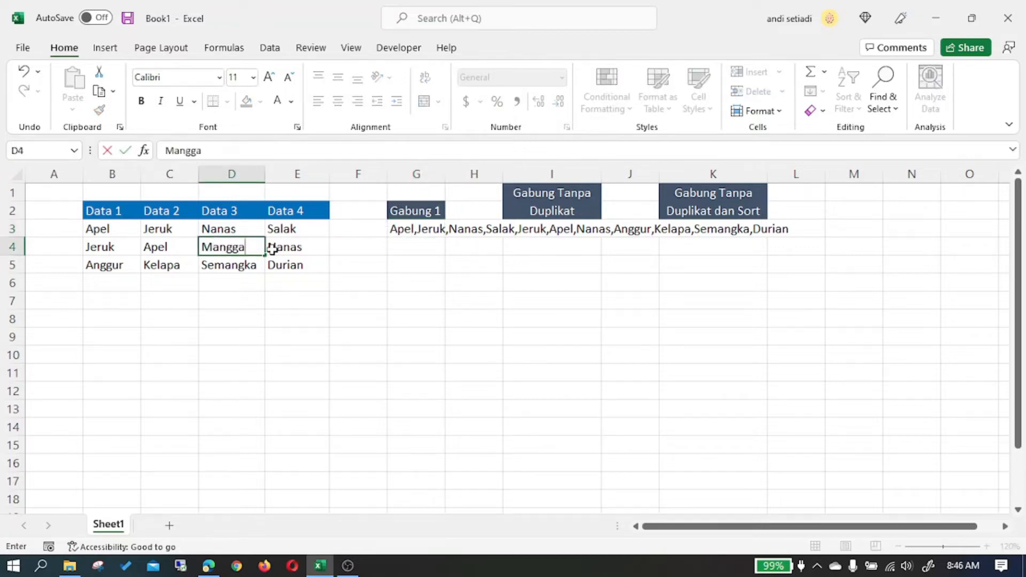
pyautogui.press('Return')
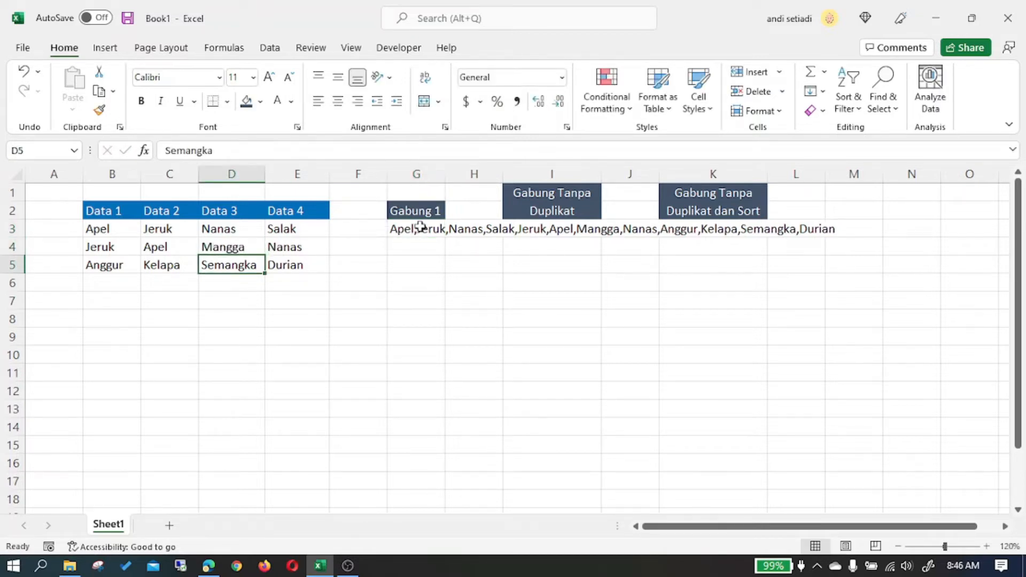
# Wrap the TEXTJOIN formula in G3 in an opening FILTERXML( function, followed by the string "<a><b>"& before TEXTJOIN.
pyautogui.click(417, 233)
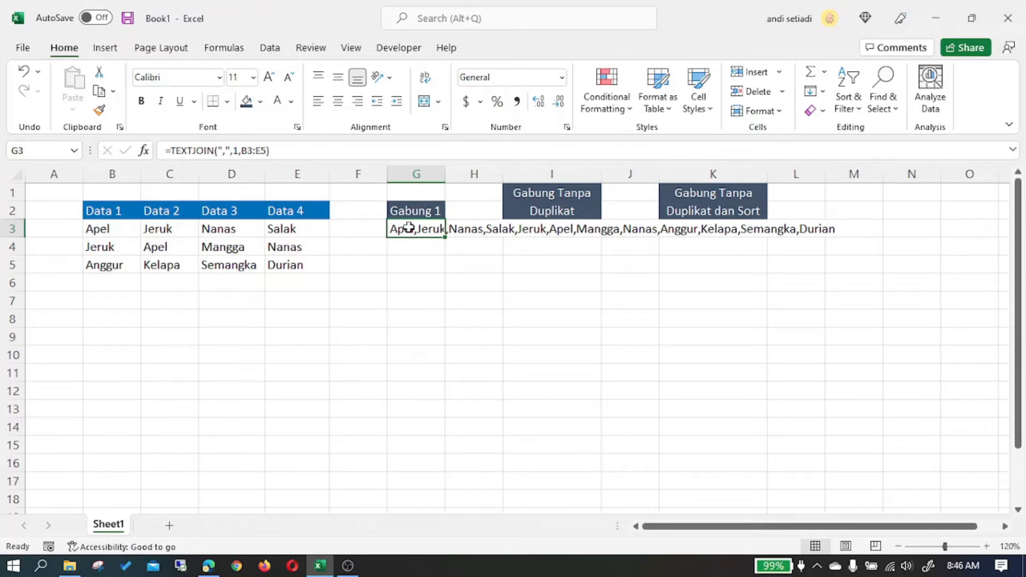
pyautogui.click(167, 151)
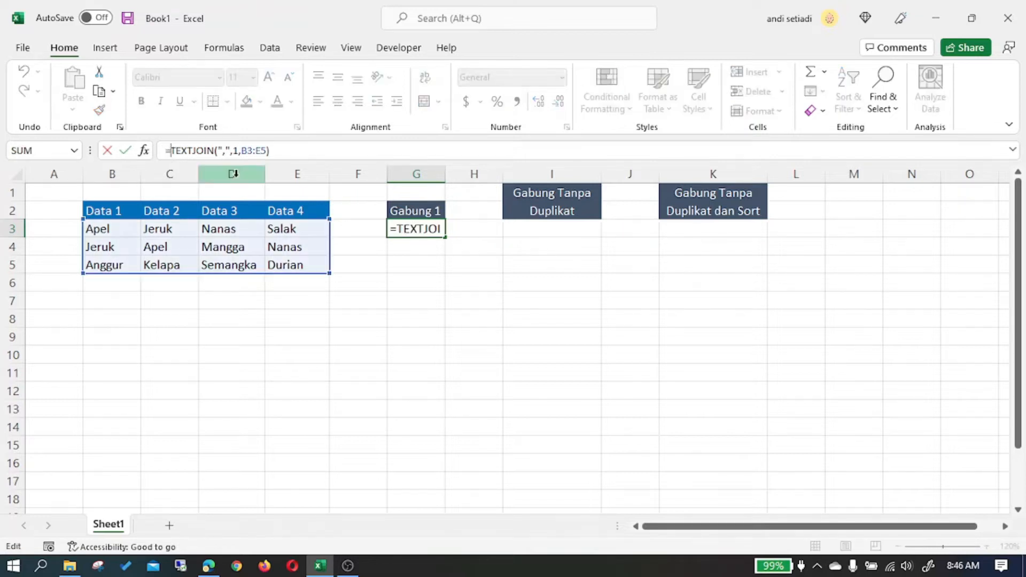
pyautogui.write('FILTER')
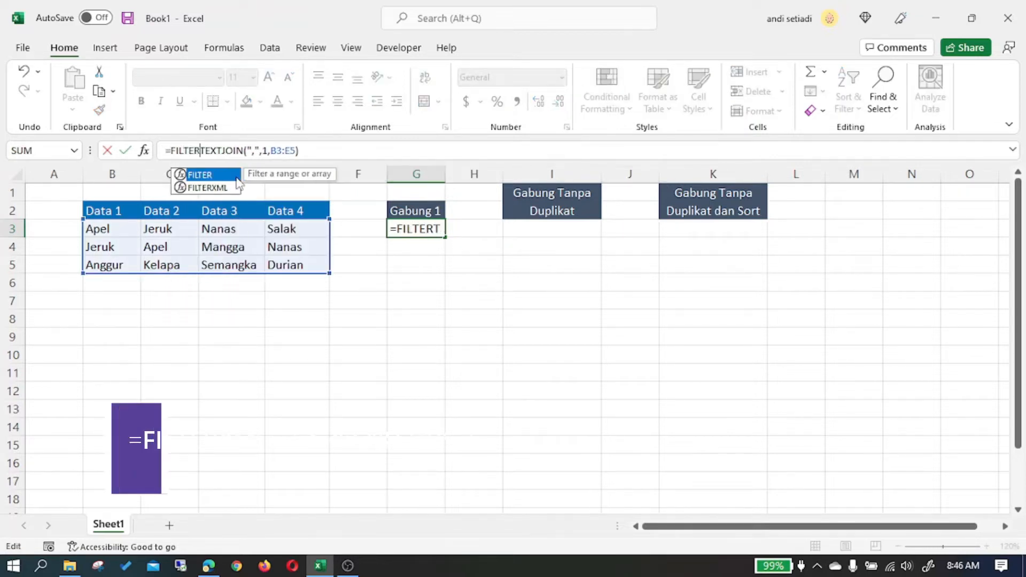
pyautogui.write('XML(')
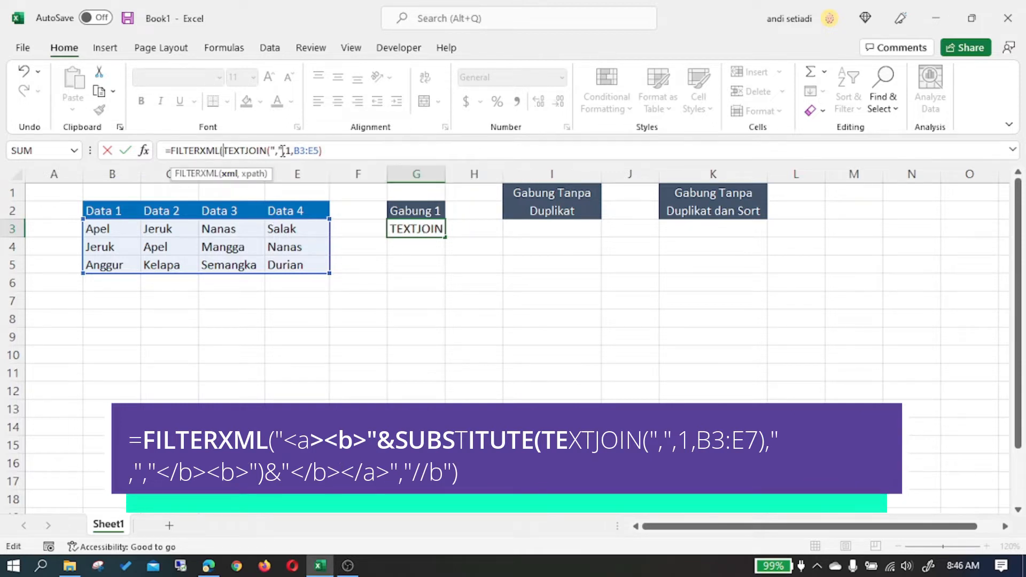
pyautogui.write('"<a<')
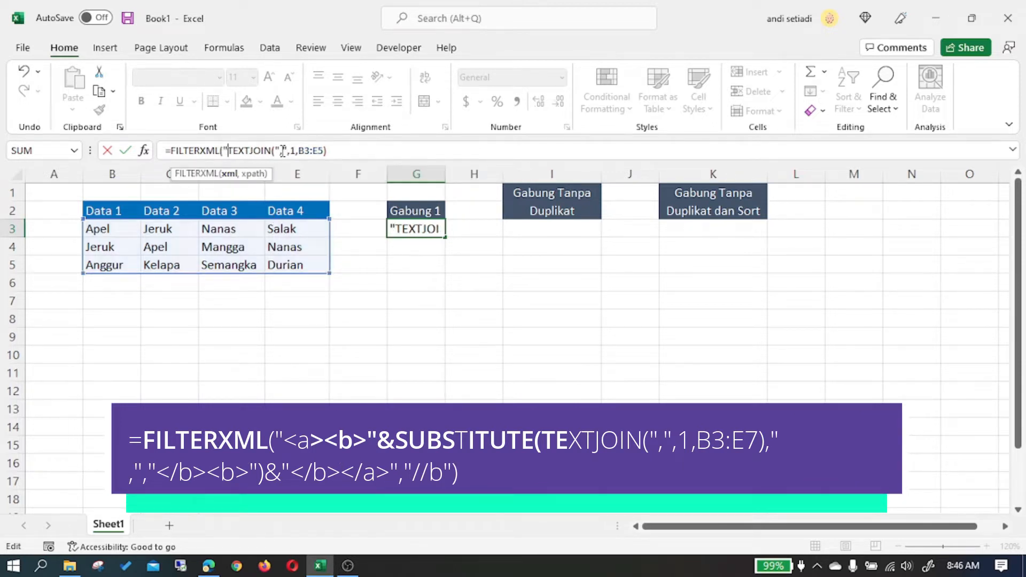
pyautogui.press('BackSpace')
pyautogui.write('><')
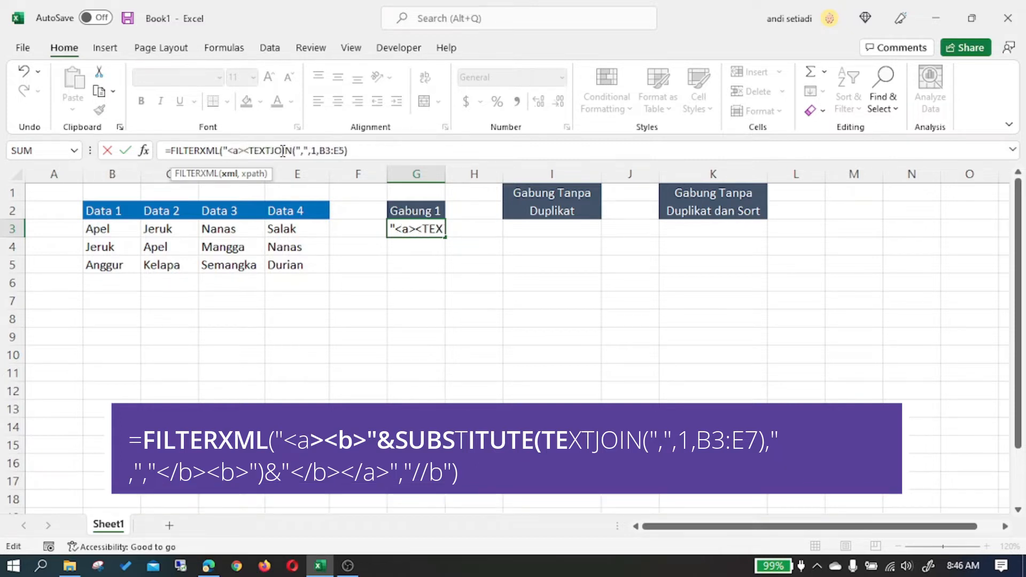
pyautogui.write('b>"&')
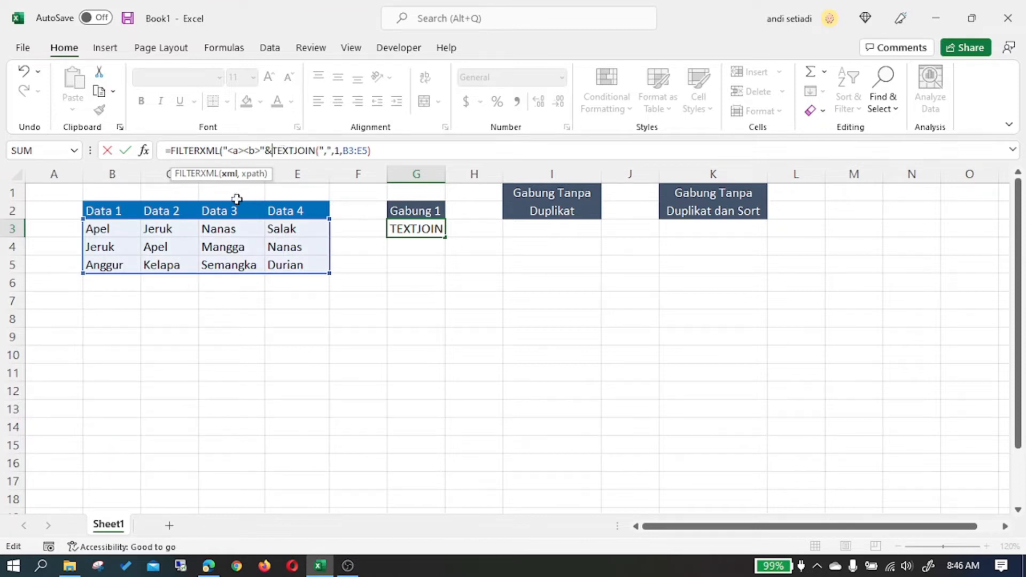
# Append &"</b></a>" and a closing parenthesis to the end of the G3 formula.
pyautogui.click(400, 150)
pyautogui.write('&')
pyautogui.write('"</b')
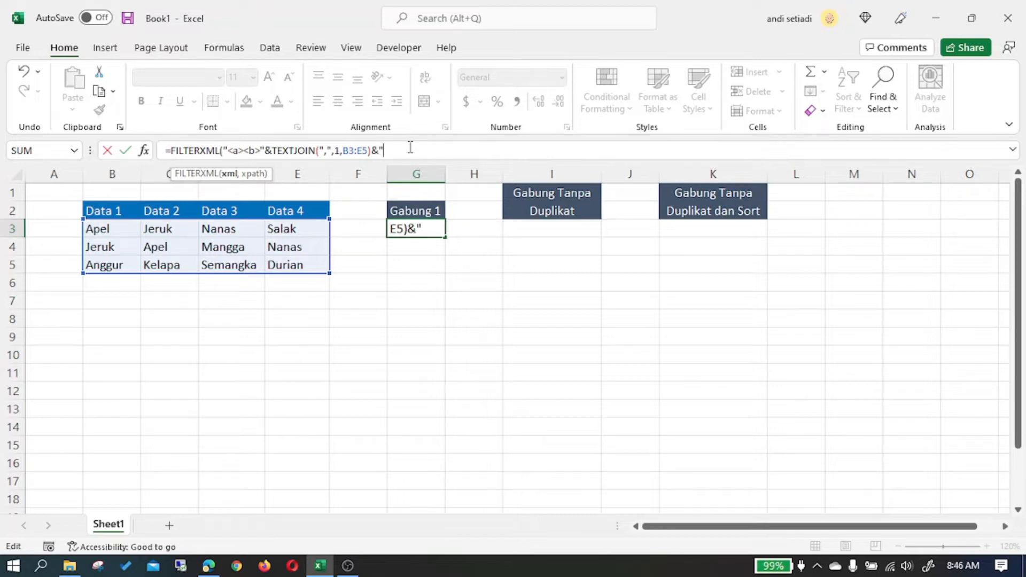
pyautogui.write('></a>")')
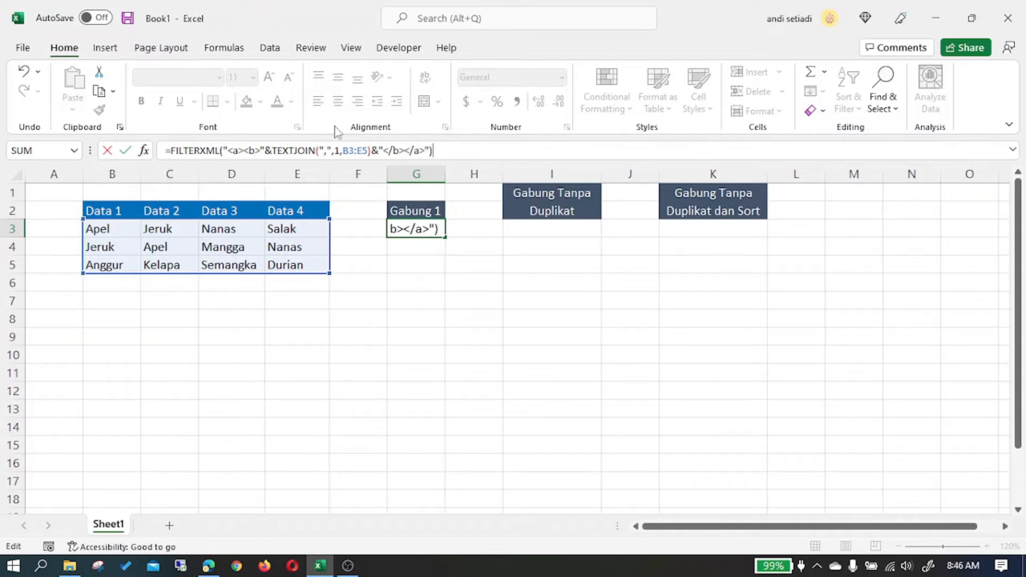
# Nest the TEXTJOIN part of the G3 formula in SUBSTITUTE, with "," as old text and "</b><b>" as new text.
pyautogui.click(272, 151)
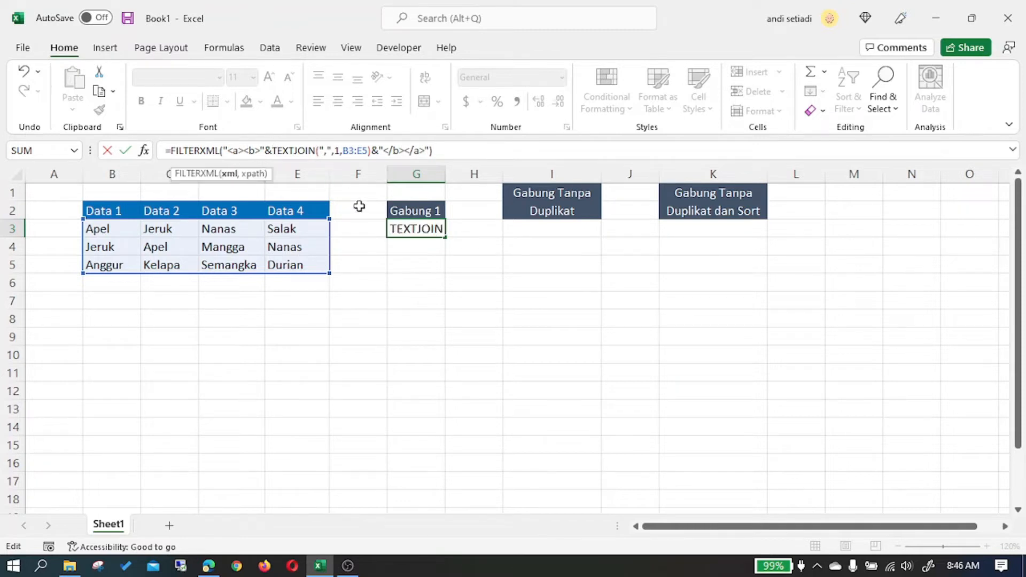
pyautogui.write('SUB')
pyautogui.press('Tab')
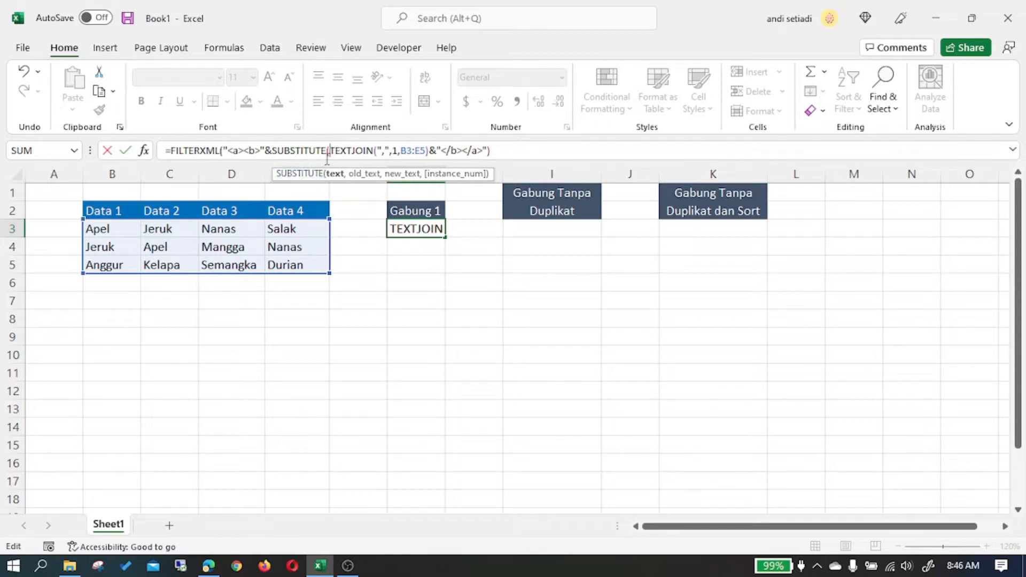
pyautogui.click(431, 152)
pyautogui.write(',')
pyautogui.write('",",')
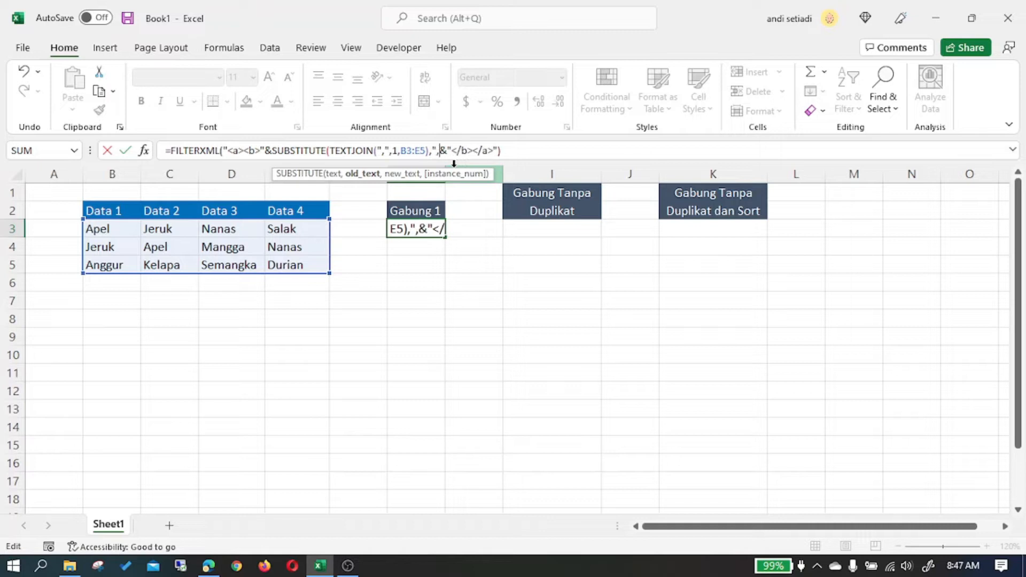
pyautogui.write('"</b><b')
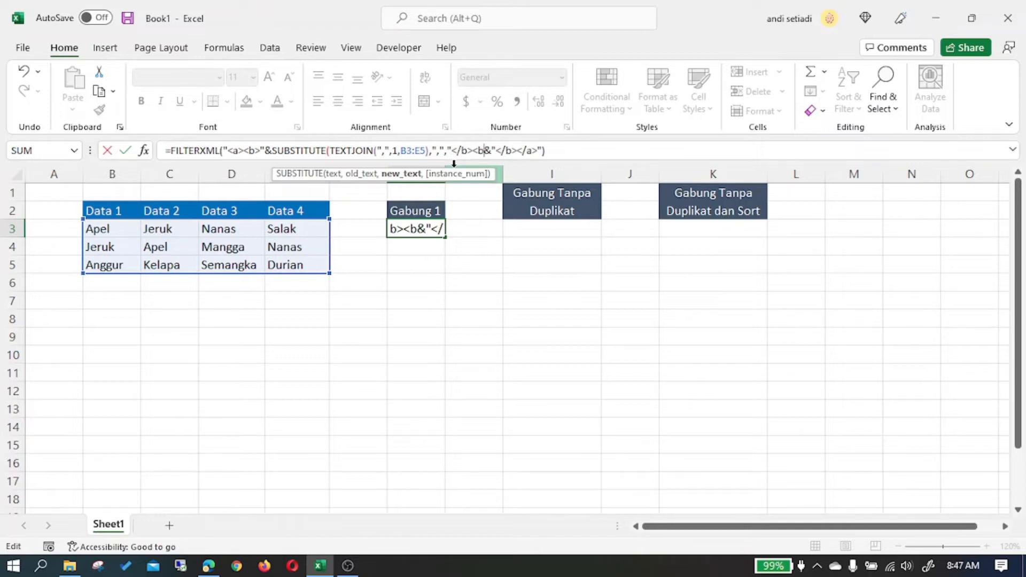
pyautogui.write('>"')
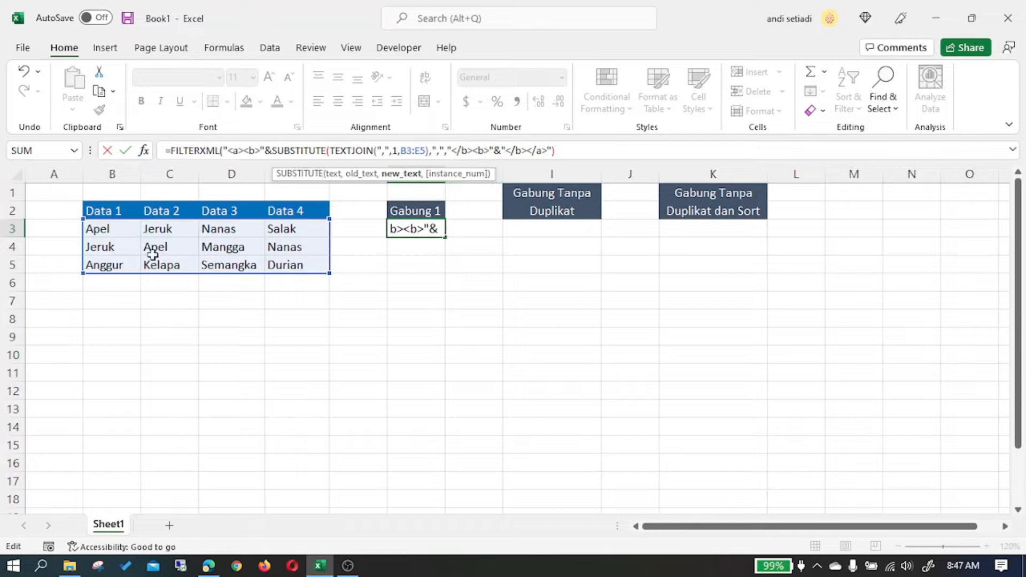
pyautogui.press('End')
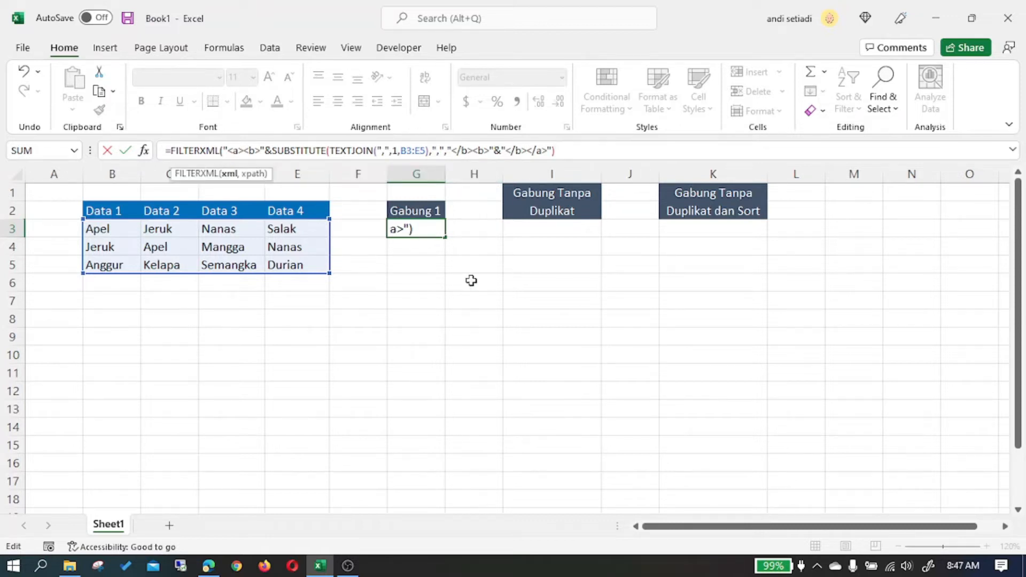
# Remove the leading FILTERXML( from the G3 formula and commit it to inspect the tagged text string.
pyautogui.moveTo(227, 151); pyautogui.dragTo(178, 151)
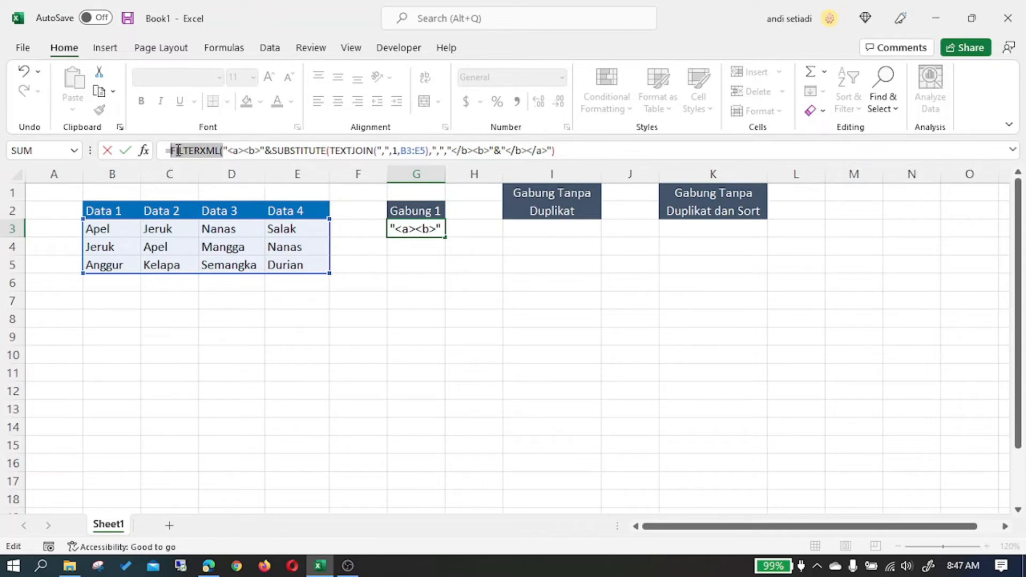
pyautogui.press('BackSpace')
pyautogui.press('Return')
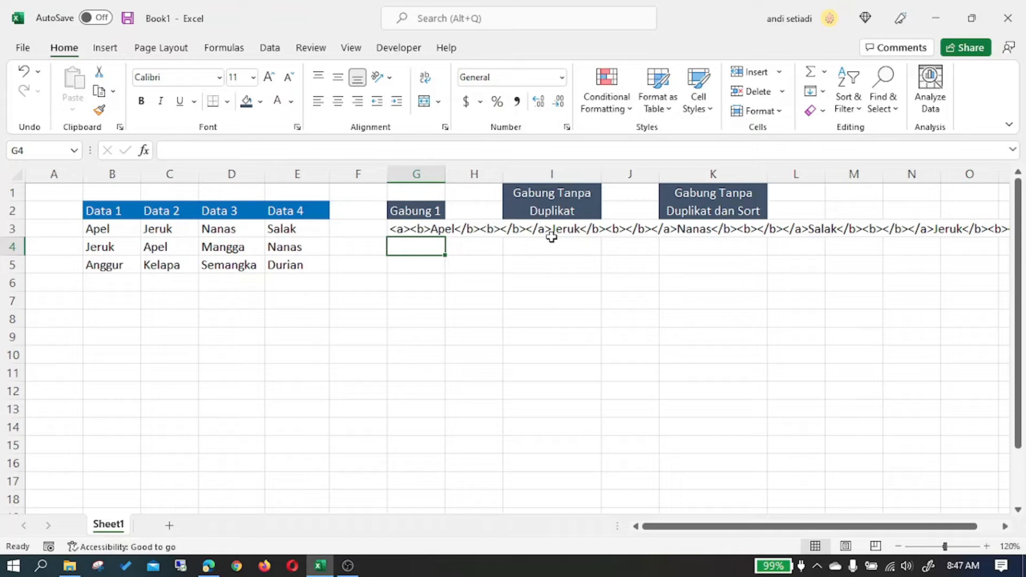
# Close the SUBSTITUTE function in G3 right after "</b><b>" and accept Excel's formula correction.
pyautogui.click(423, 228)
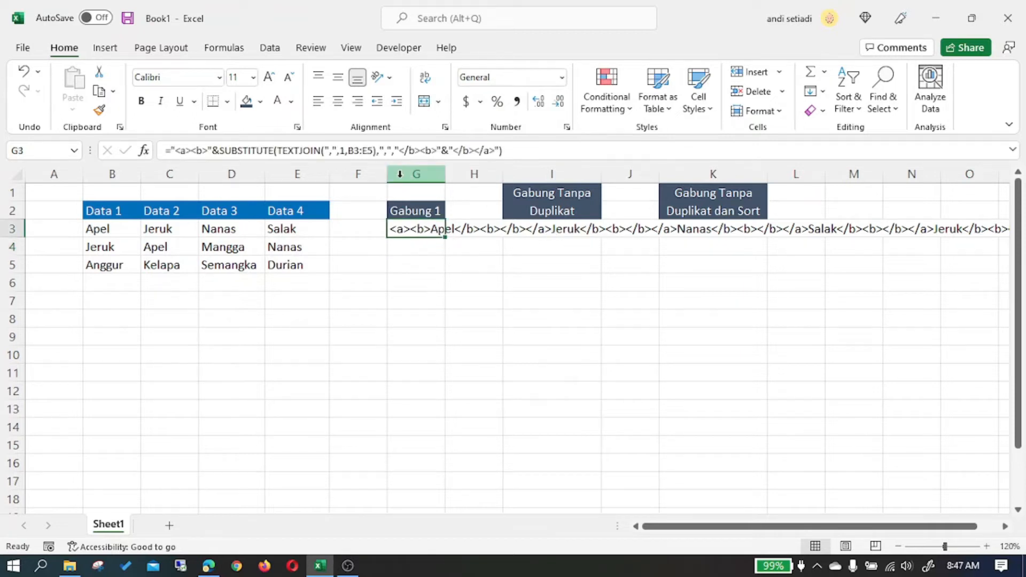
pyautogui.click(459, 151)
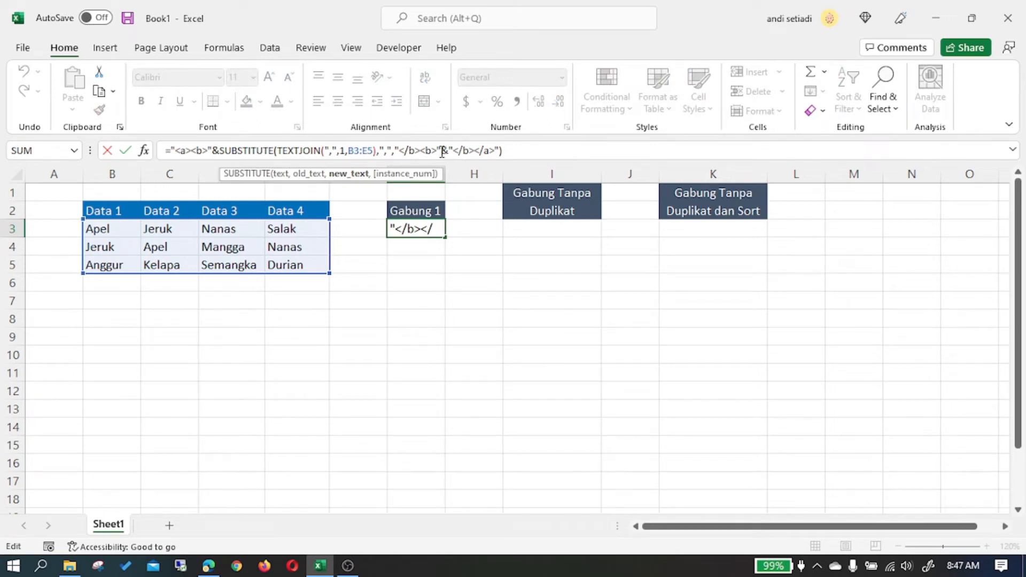
pyautogui.click(442, 151)
pyautogui.write(')')
pyautogui.press('Return')
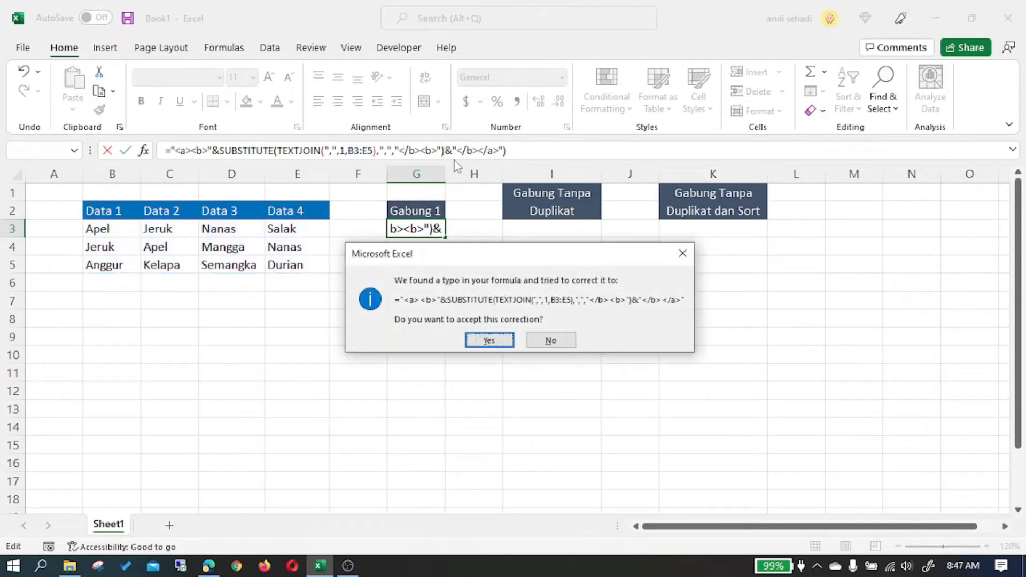
pyautogui.click(501, 341)
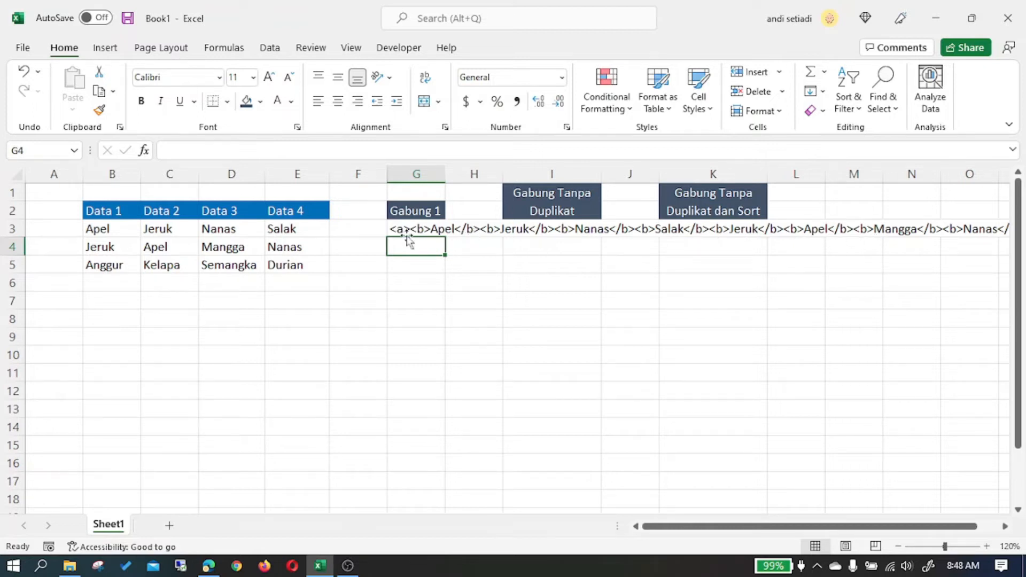
# Wrap the tagged string in G3 in FILTERXML again, with "//b" as the xpath argument.
pyautogui.moveTo(657, 534); pyautogui.dragTo(689, 527)
pyautogui.click(419, 224)
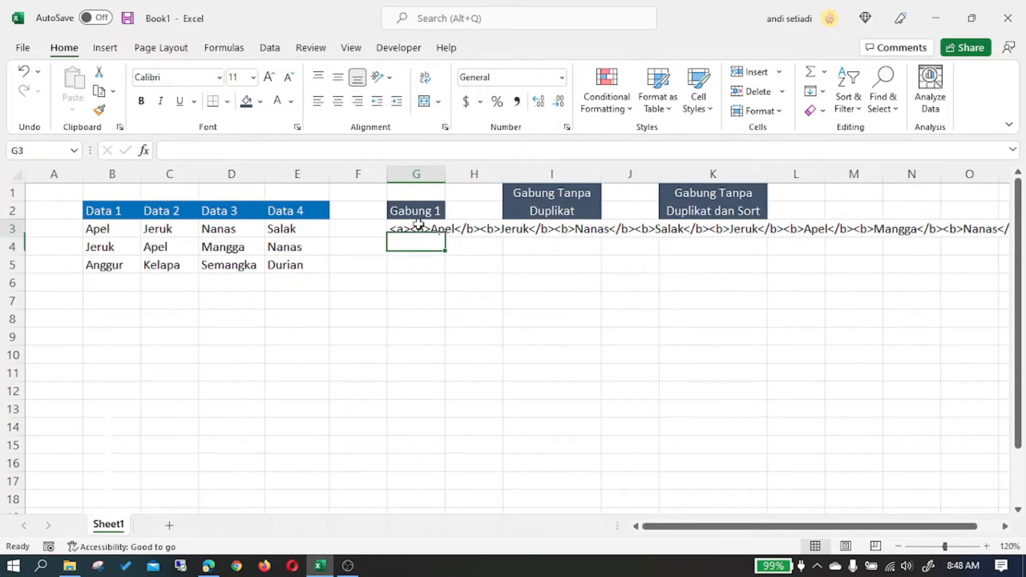
pyautogui.click(171, 152)
pyautogui.write('FILTER')
pyautogui.press('Down')
pyautogui.press('Tab')
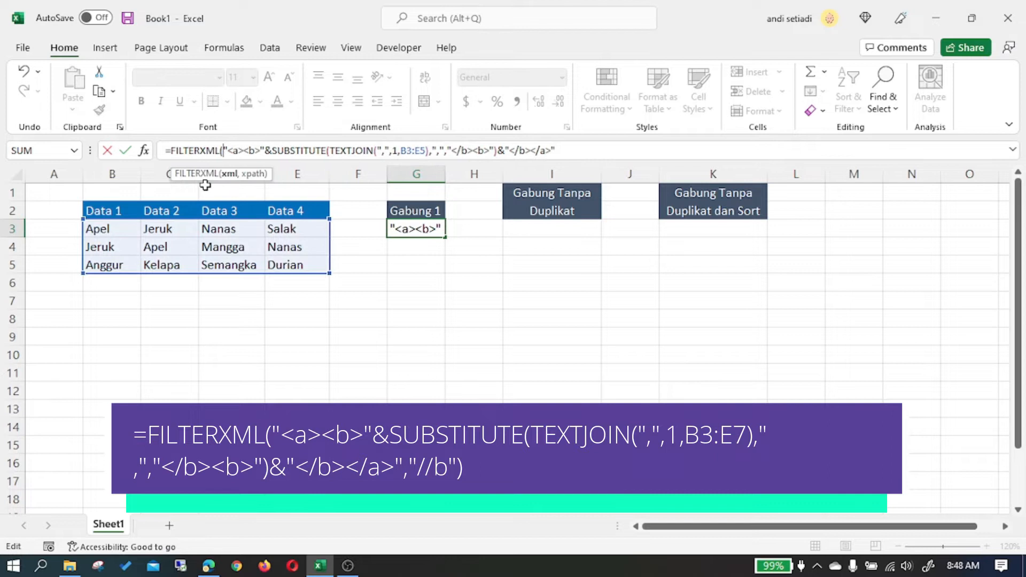
pyautogui.write(',"//b"')
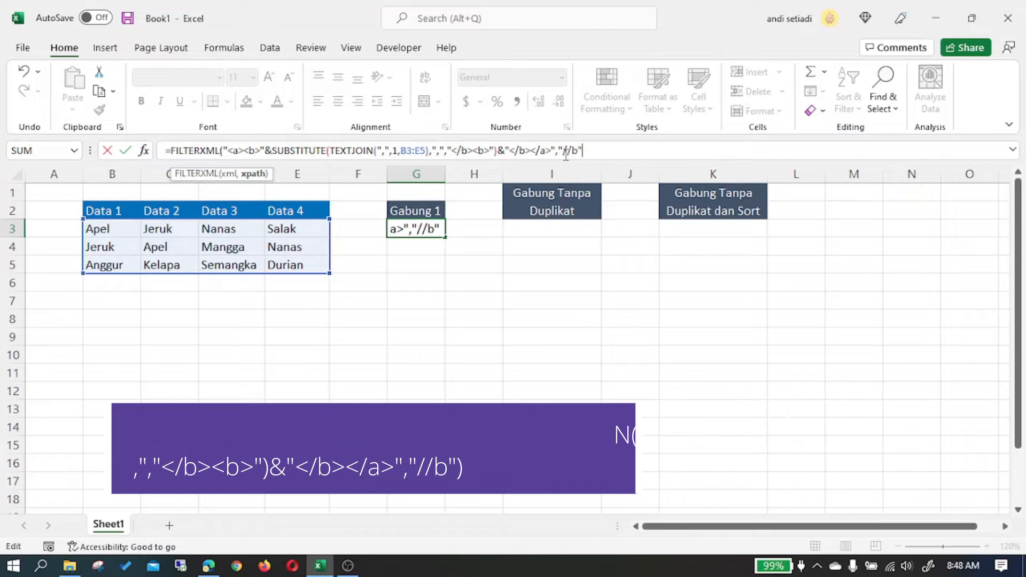
pyautogui.press('Return')
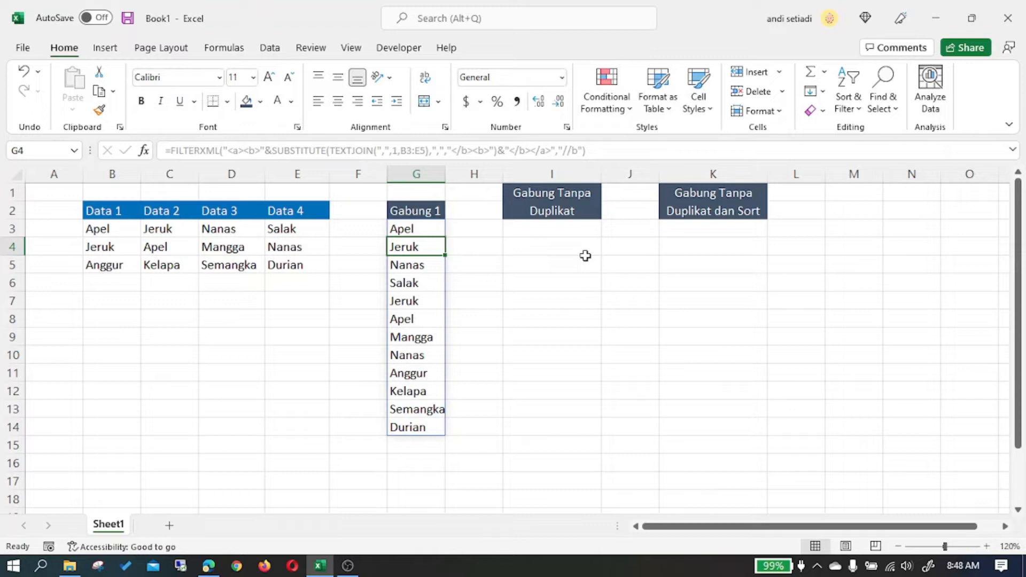
pyautogui.click(588, 261)
# Extend the TEXTJOIN range in the G3 formula to B3:E7.
pyautogui.click(428, 228)
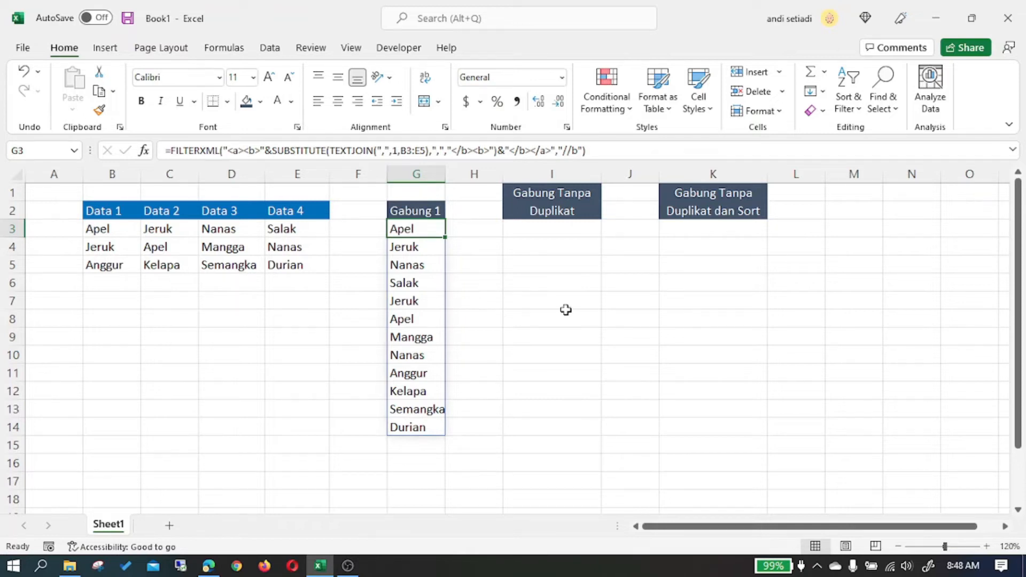
pyautogui.click(420, 151)
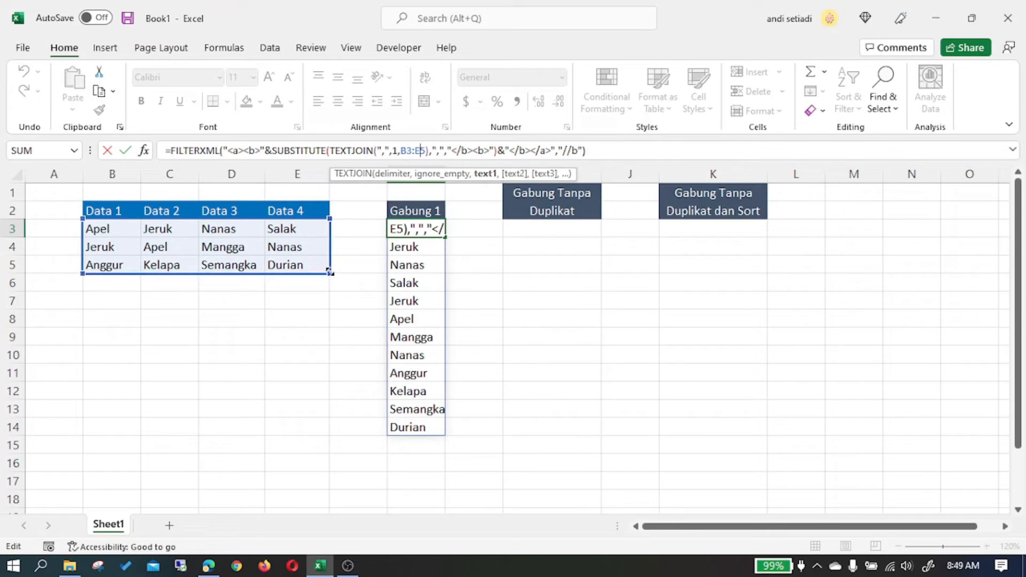
pyautogui.moveTo(329, 273); pyautogui.dragTo(331, 311)
pyautogui.press('Return')
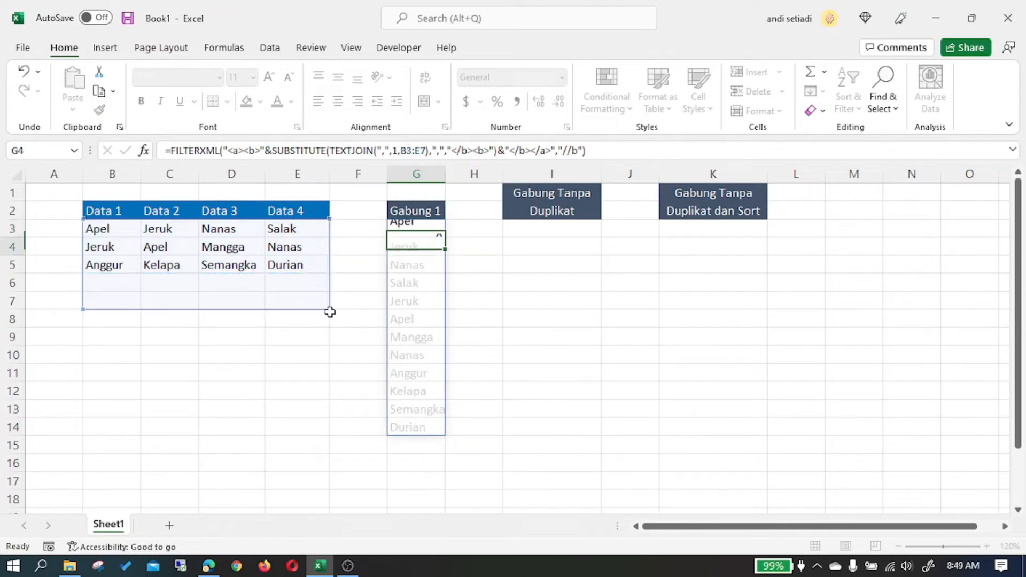
pyautogui.click(599, 324)
# Enter Durian in cell C6 of the Data 2 column.
pyautogui.click(186, 287)
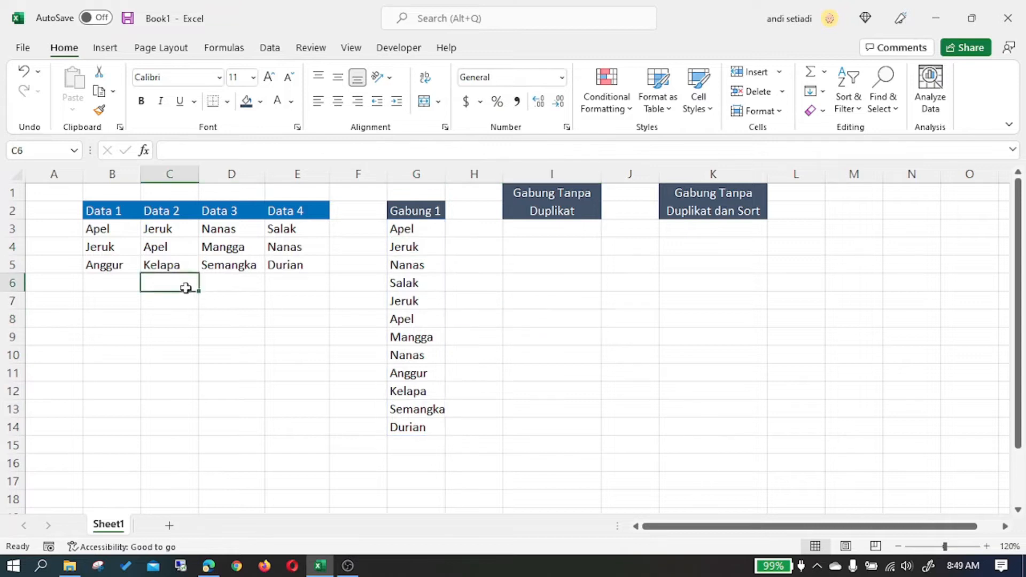
pyautogui.write('Durian')
pyautogui.press('Return')
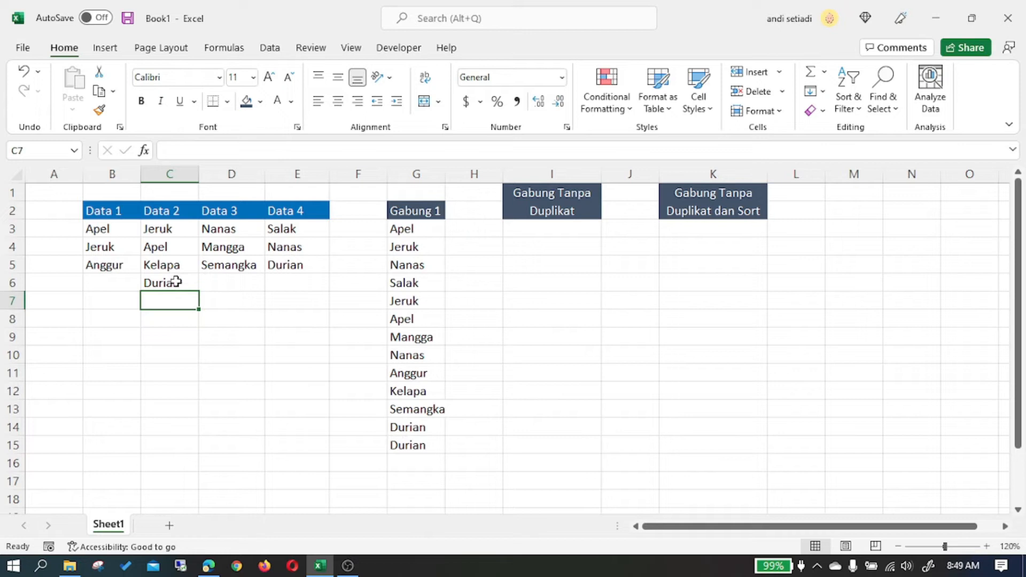
# Replace the entry in cell C6 with Semangka.
pyautogui.click(178, 281)
pyautogui.write('Semang')
pyautogui.press('BackSpace')
pyautogui.press('BackSpace')
pyautogui.write('gka')
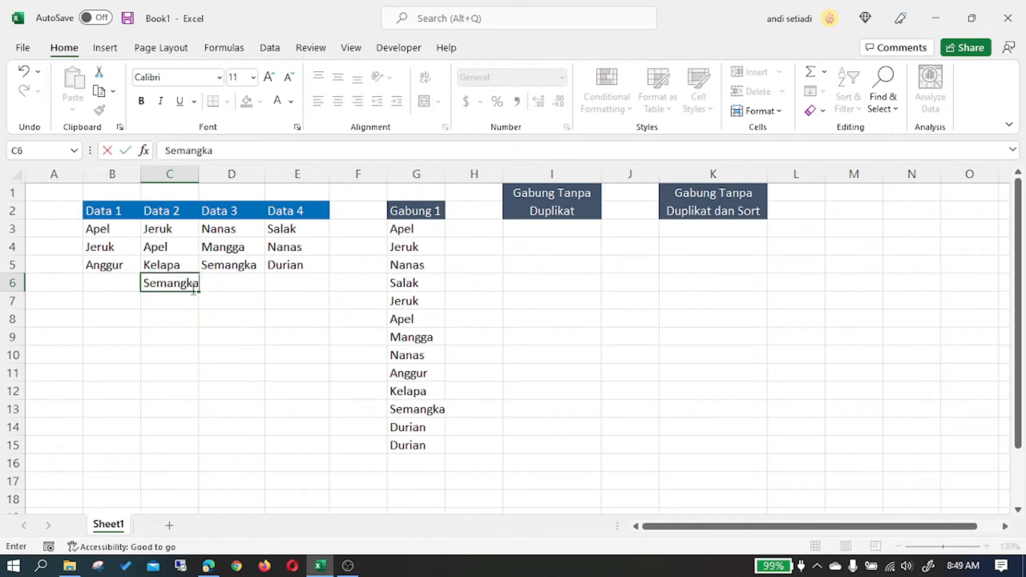
pyautogui.press('Return')
# Enter Apel in cell E6 of the Data 4 column.
pyautogui.click(294, 289)
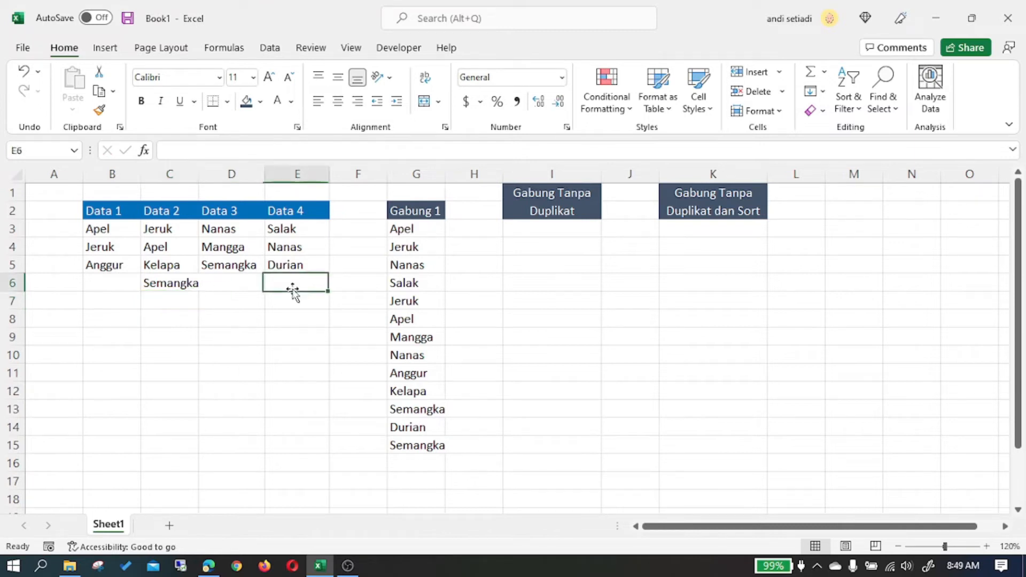
pyautogui.write('Apel')
pyautogui.press('Return')
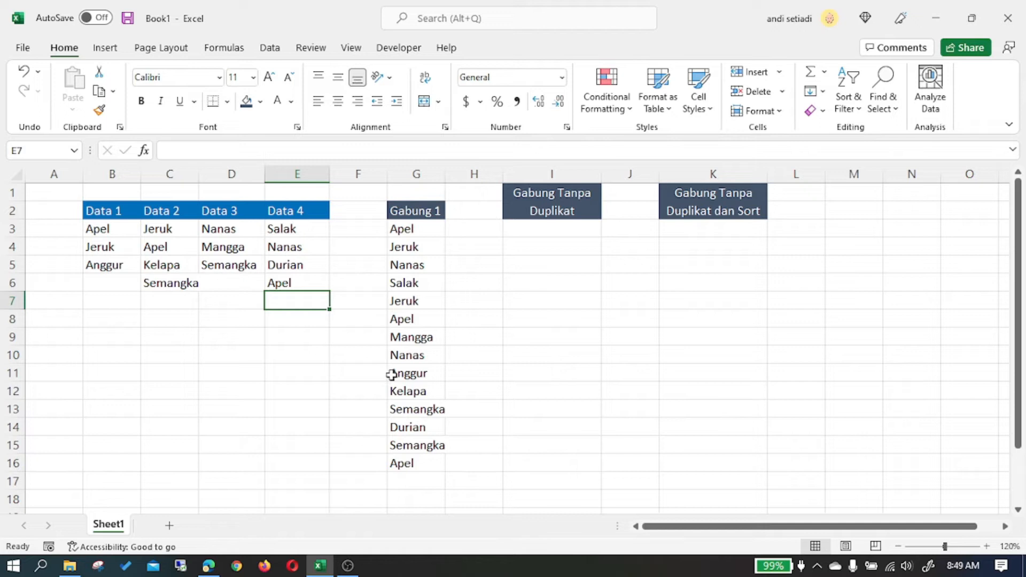
# Review the finished formula in G3, then switch to the Tutorial Gabun Kolom spreadsheet in Google Sheets.
pyautogui.click(430, 228)
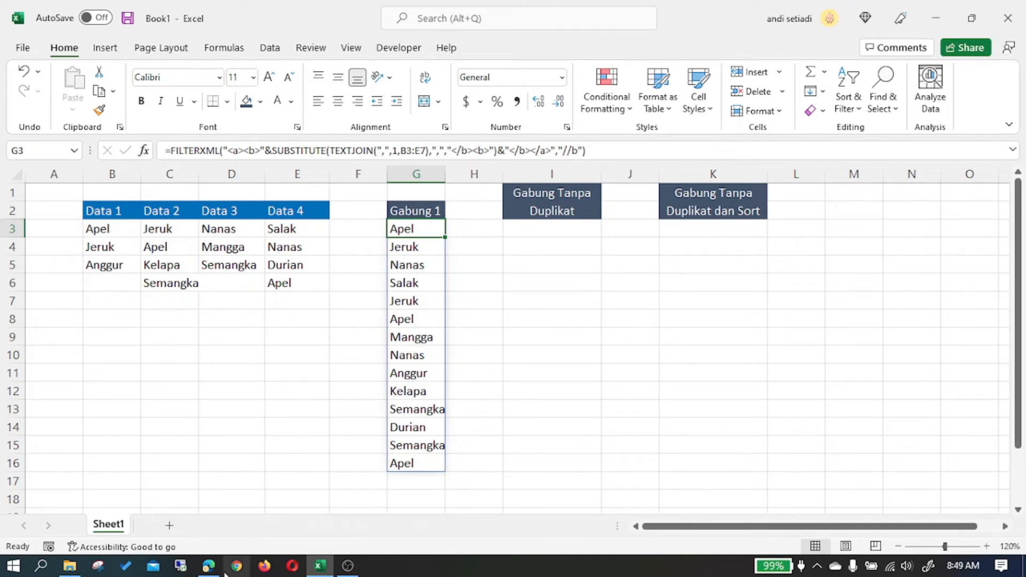
pyautogui.click(209, 565)
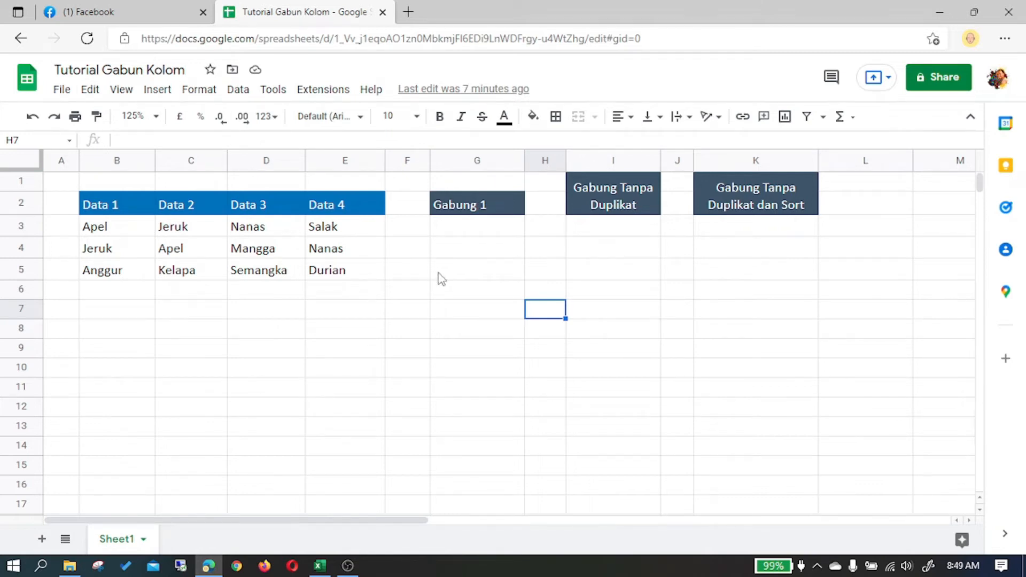
# Combine the Data 1 to Data 4 values into one column by entering =FLATTEN(B3:E5) in cell G3.
pyautogui.click(472, 229)
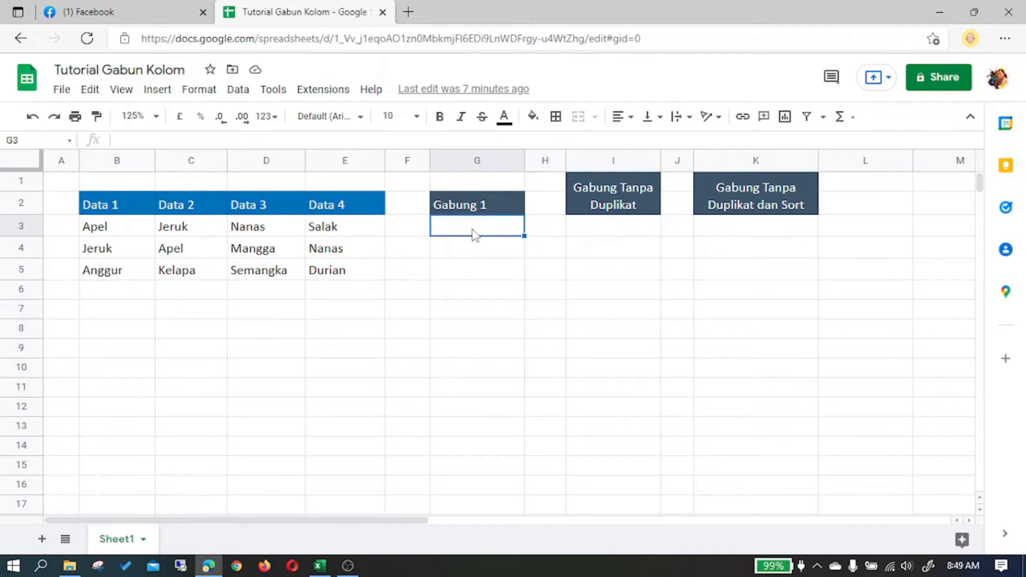
pyautogui.write('=FAK')
pyautogui.press('BackSpace')
pyautogui.press('BackSpace')
pyautogui.write('LA')
pyautogui.press('Tab')
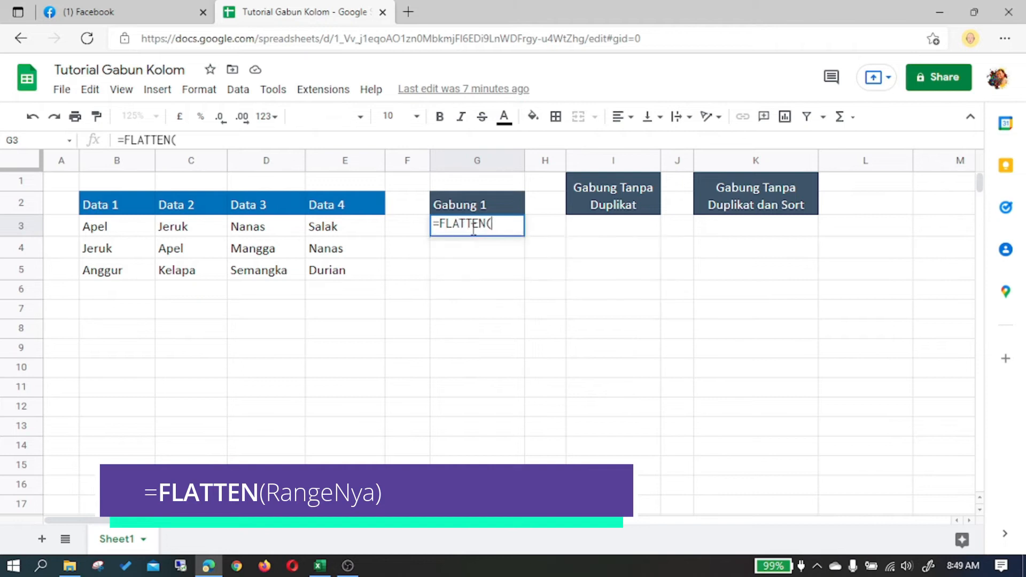
pyautogui.moveTo(131, 229); pyautogui.dragTo(326, 274)
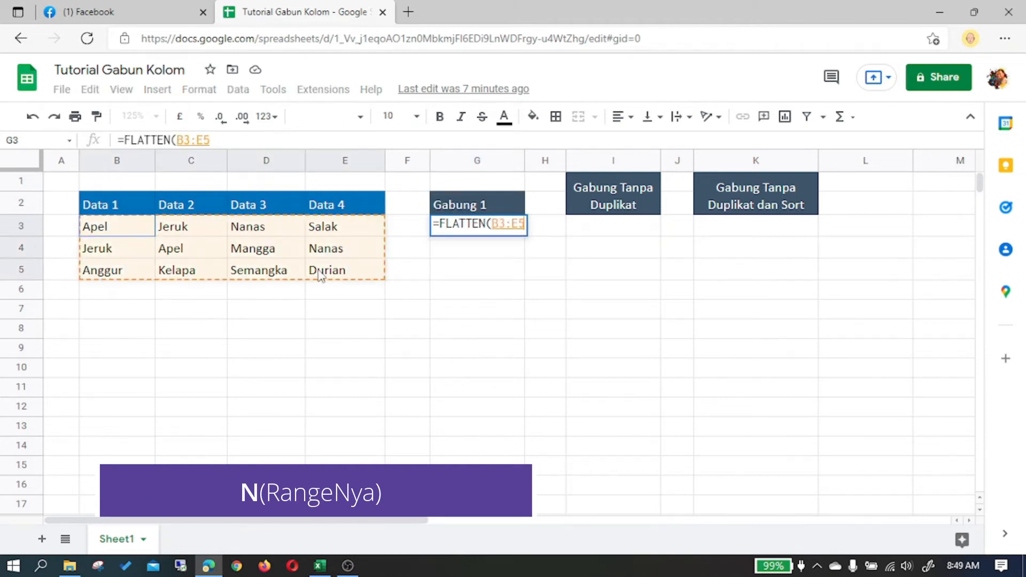
pyautogui.write(')')
pyautogui.press('Return')
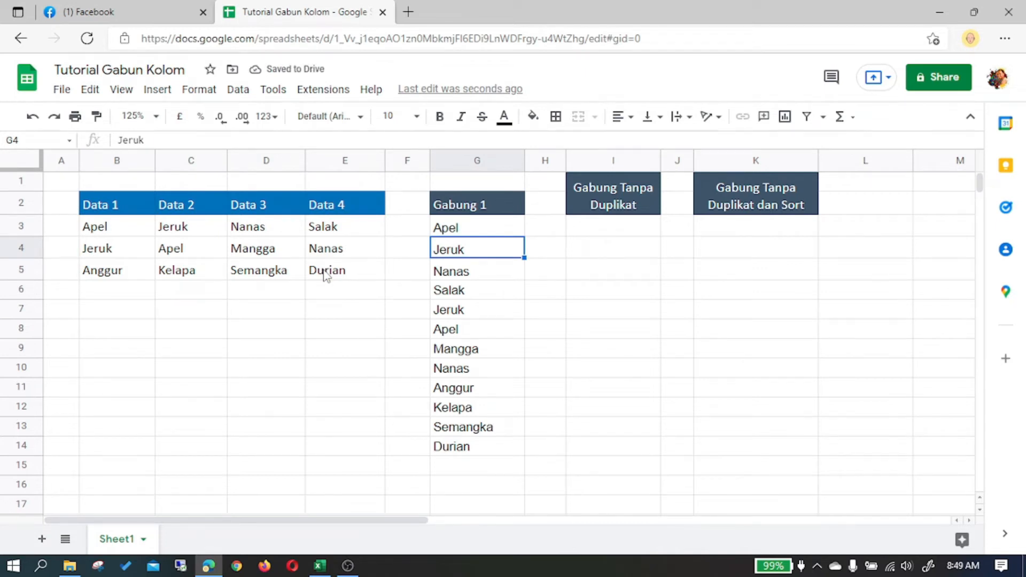
# Extend the range of the FLATTEN formula in G3 to B3:E7.
pyautogui.press('Up')
pyautogui.press('F2')
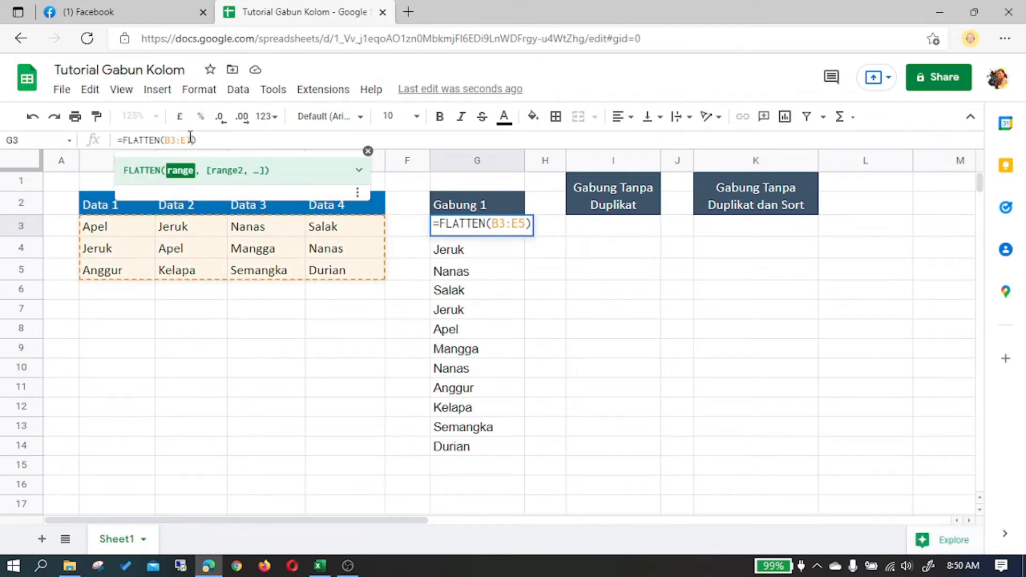
pyautogui.click(191, 140)
pyautogui.press('BackSpace')
pyautogui.write('7')
pyautogui.press('Return')
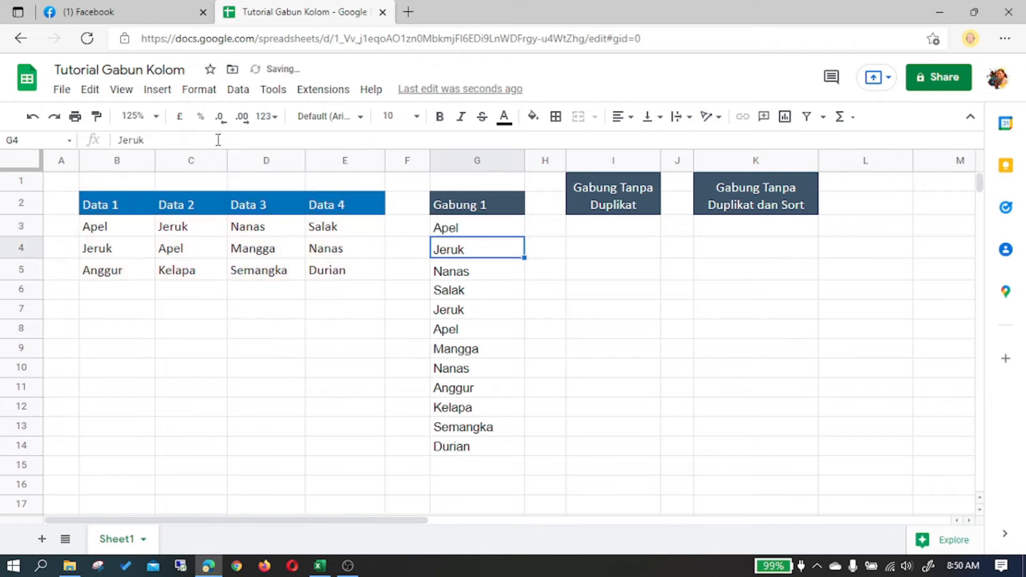
# Enter Durian in cell C6 and Apel in cell E6, and check the combined list in column G.
pyautogui.click(204, 291)
pyautogui.write('Durian')
pyautogui.press('Return')
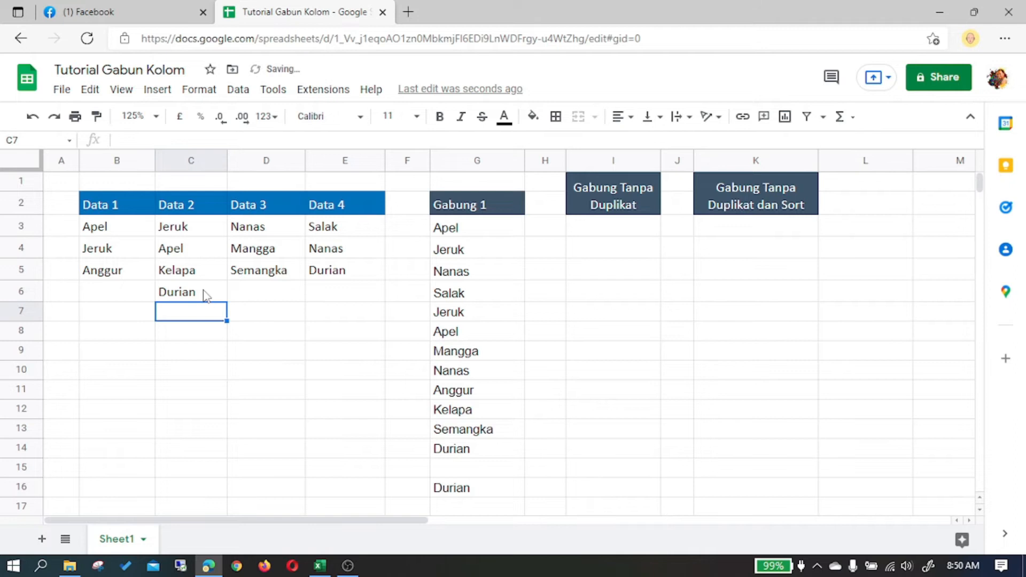
pyautogui.click(128, 295)
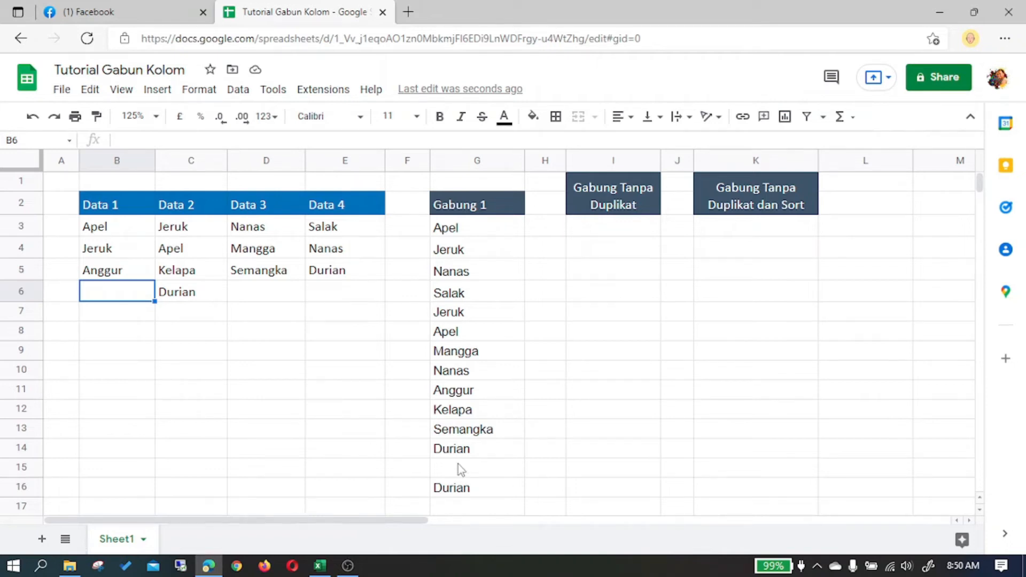
pyautogui.click(351, 298)
pyautogui.write('Apel')
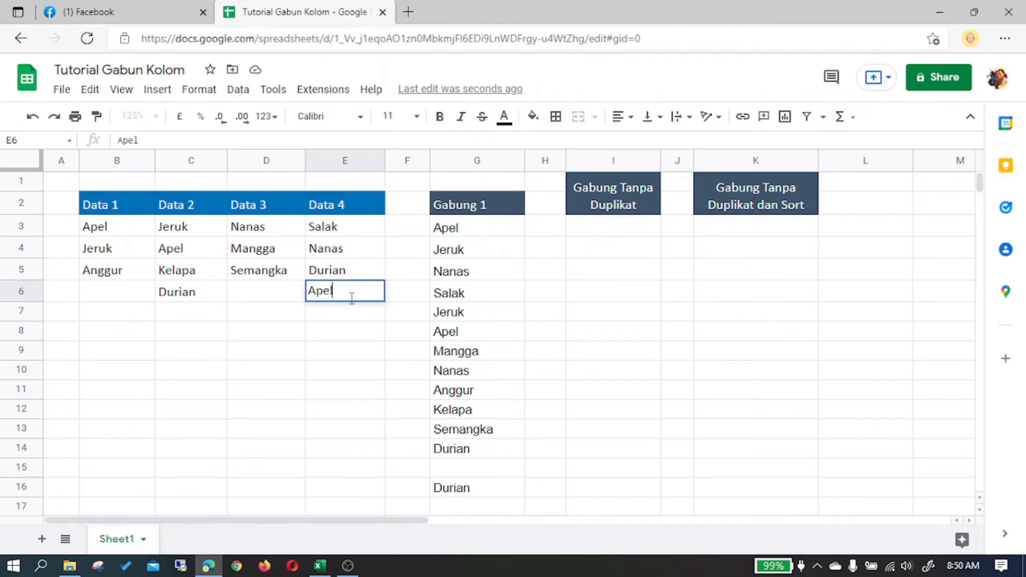
pyautogui.press('Return')
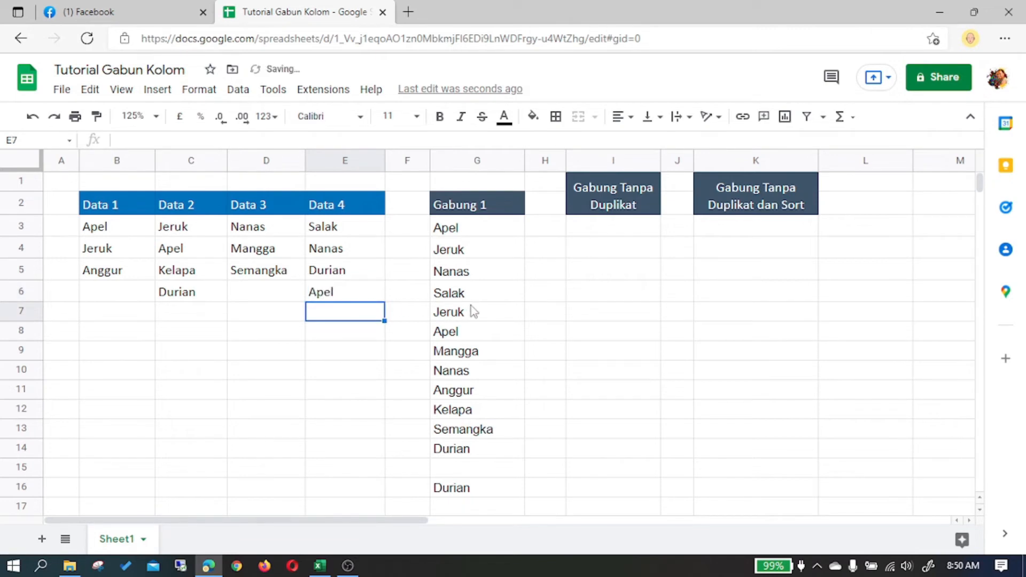
pyautogui.scroll(-1, 470, 309)
pyautogui.click(463, 426)
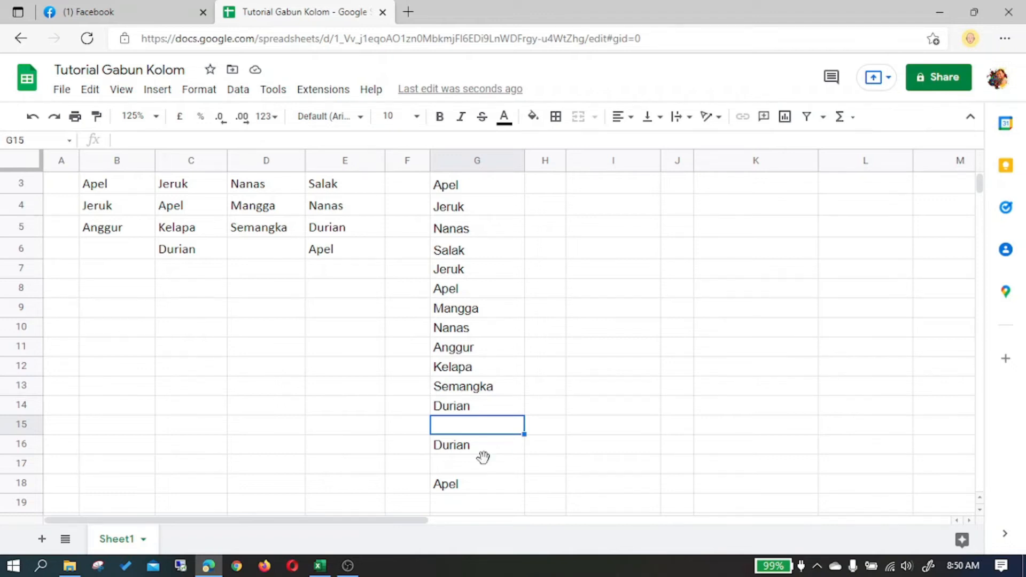
# Exclude blank cells from the combined list by changing the G3 formula to =FILTER(FLATTEN(B3:E7),FLATTEN(B3:E7)<>"").
pyautogui.scroll(1, 484, 455)
pyautogui.click(476, 233)
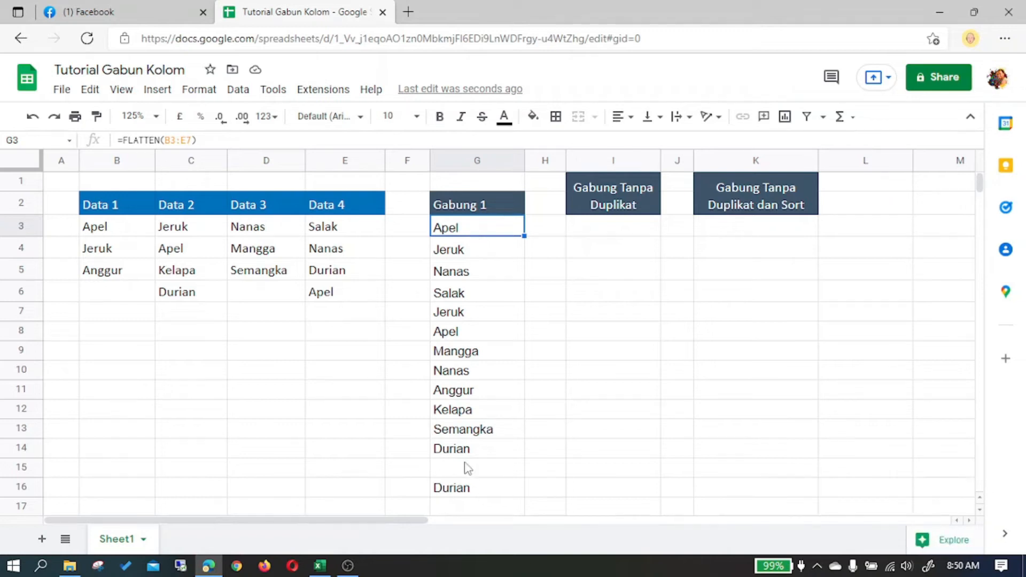
pyautogui.click(123, 140)
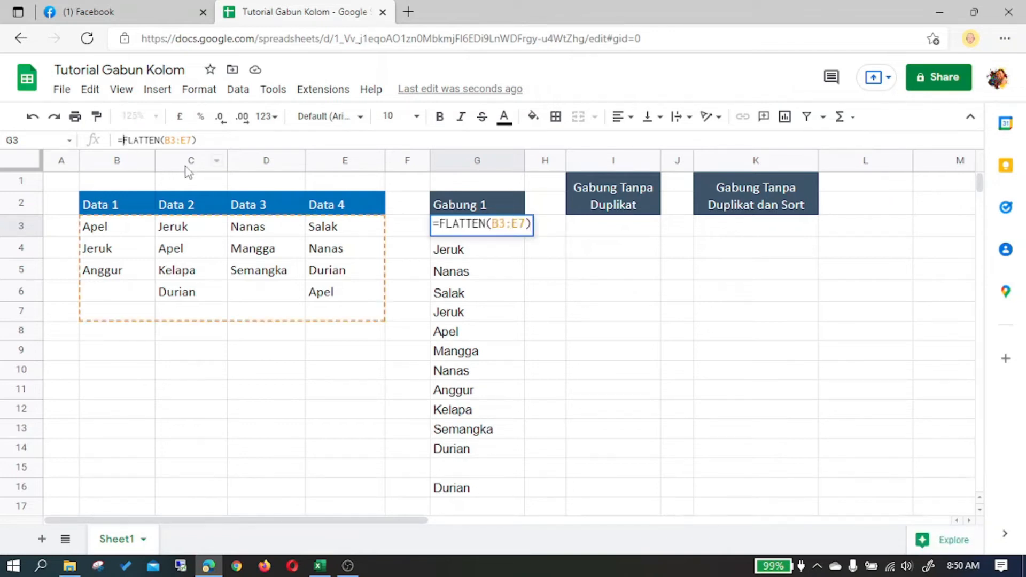
pyautogui.write('FILTER')
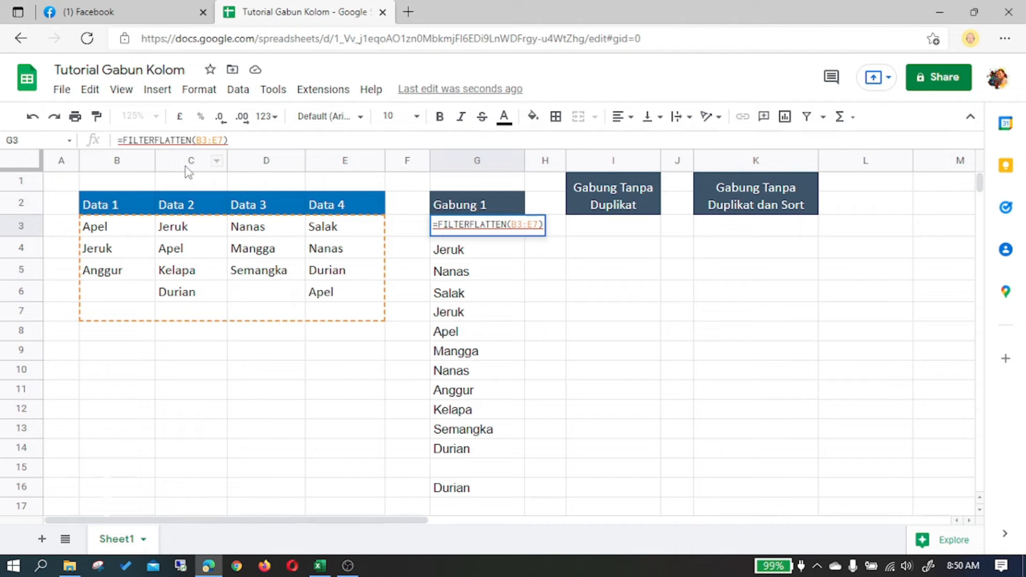
pyautogui.write('(')
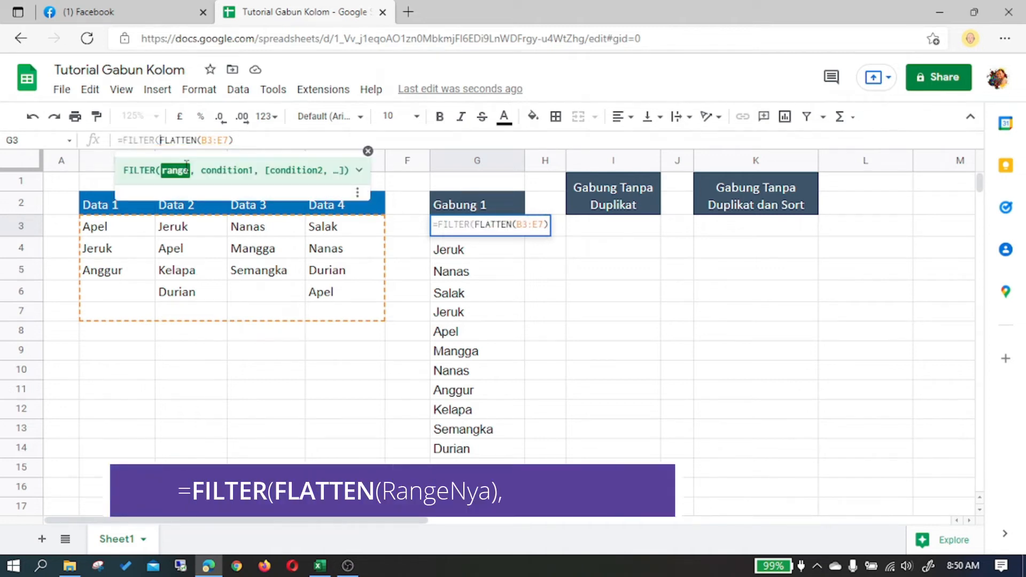
pyautogui.click(246, 140)
pyautogui.write(',')
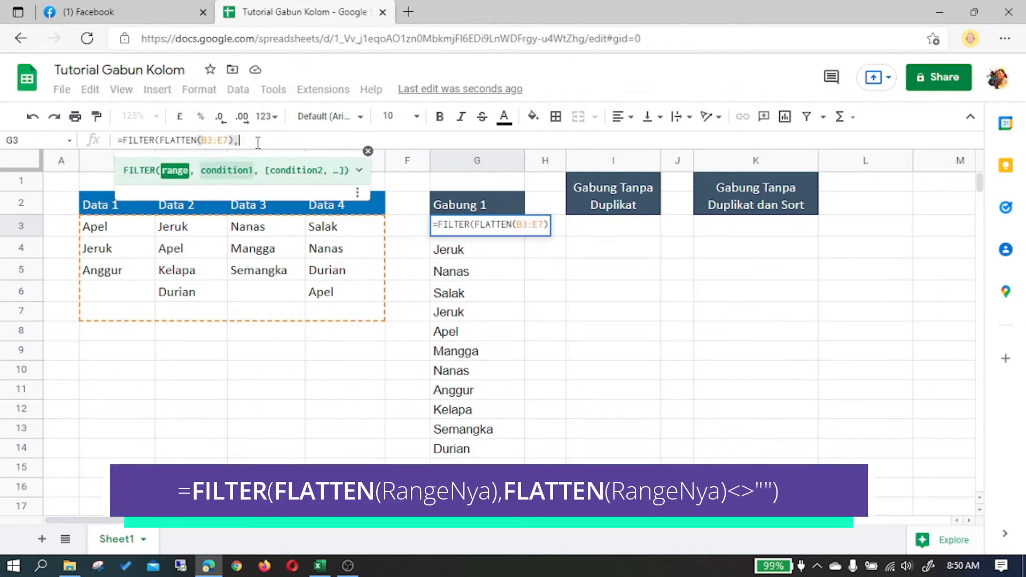
pyautogui.write('FLATTEN(B3:E7)')
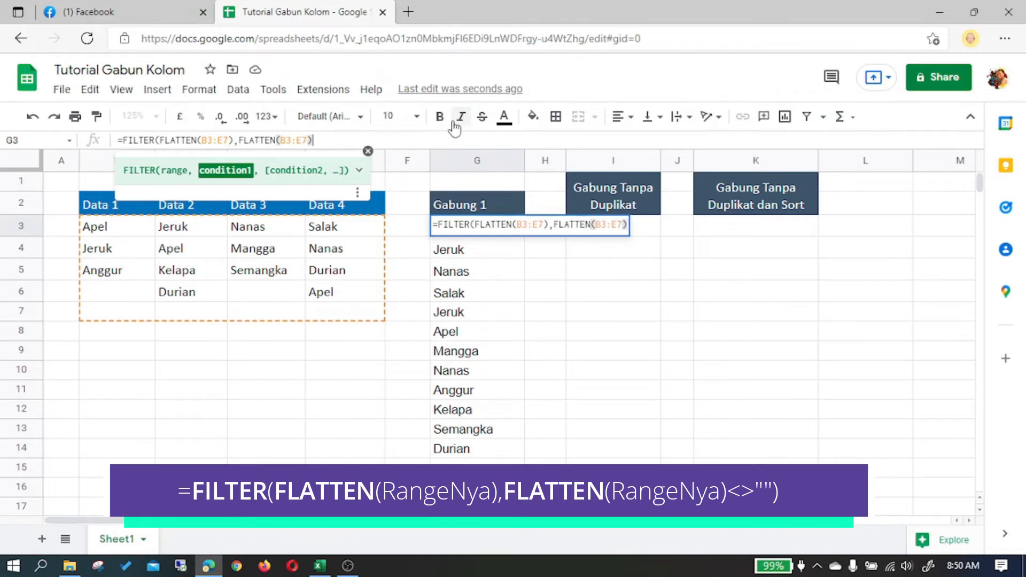
pyautogui.write('>>""')
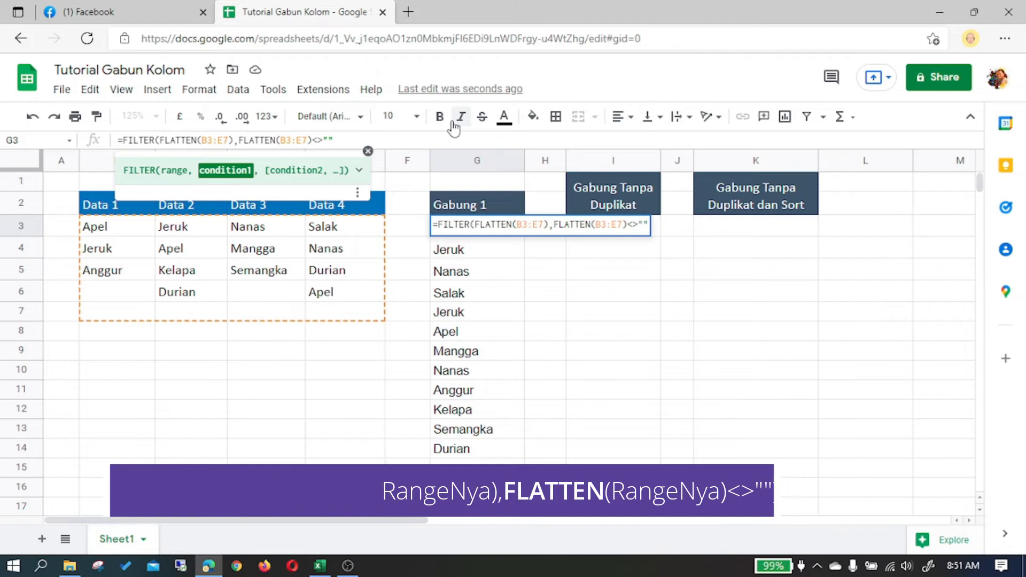
pyautogui.write(')')
pyautogui.press('Return')
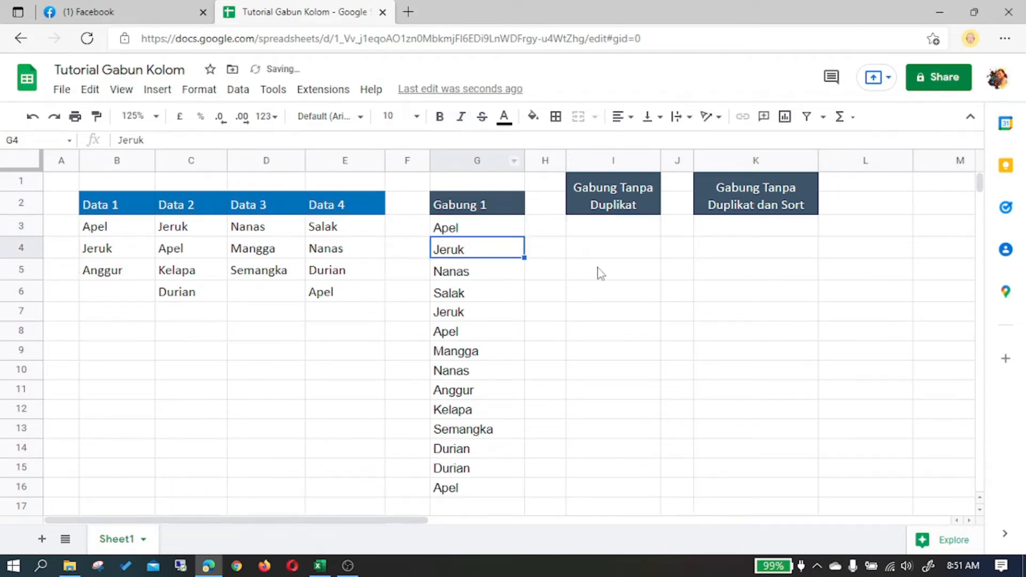
# Clear the extra entries in cells E6 and C6 below the data table.
pyautogui.scroll(-1, 478, 499)
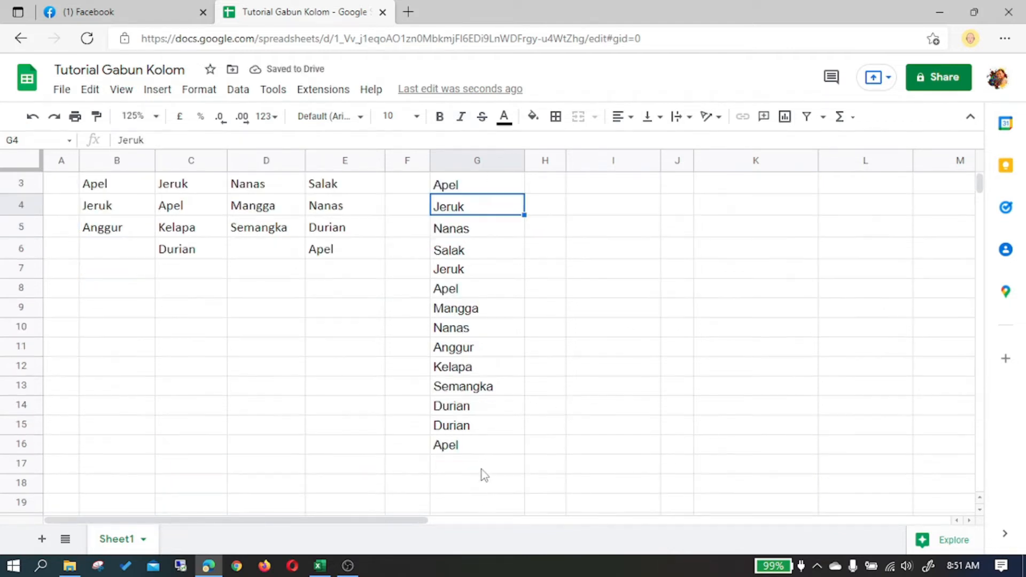
pyautogui.click(303, 250)
pyautogui.press('Delete')
pyautogui.click(216, 253)
pyautogui.press('Delete')
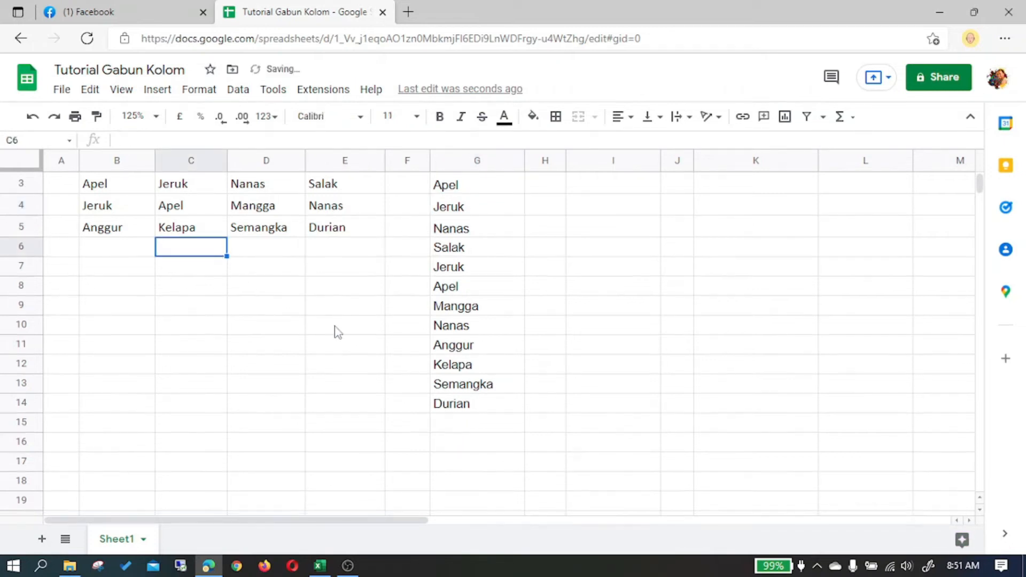
# Enter Semangka in cell C6 to test the combined list, and clear the cell again.
pyautogui.write('Semangka')
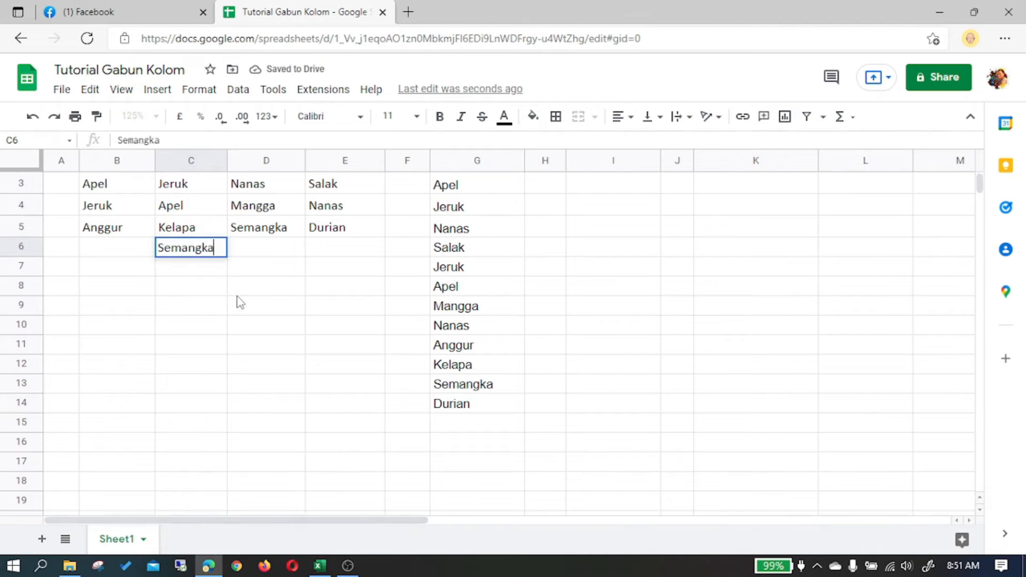
pyautogui.press('Return')
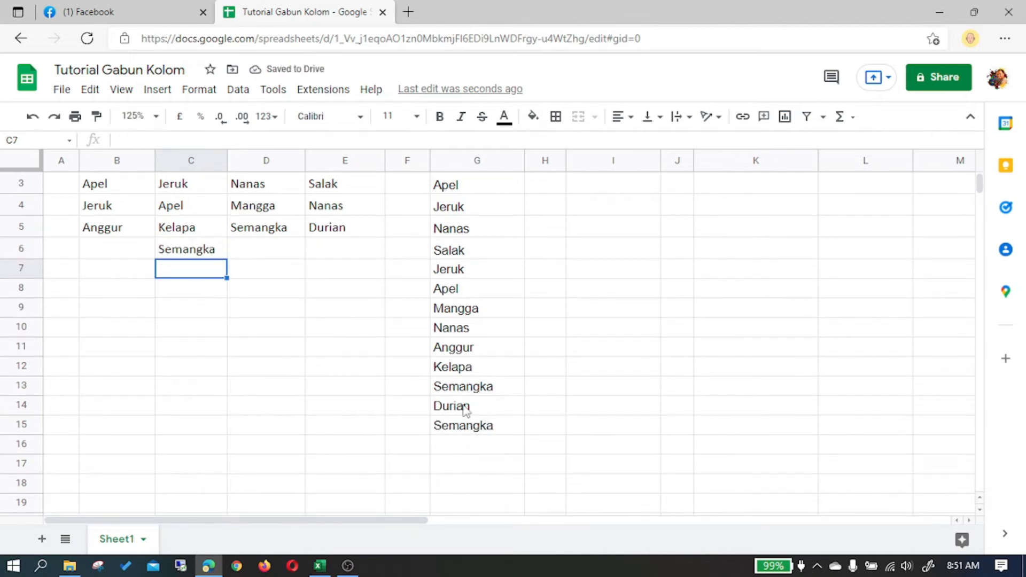
pyautogui.scroll(1, 320, 353)
pyautogui.click(203, 295)
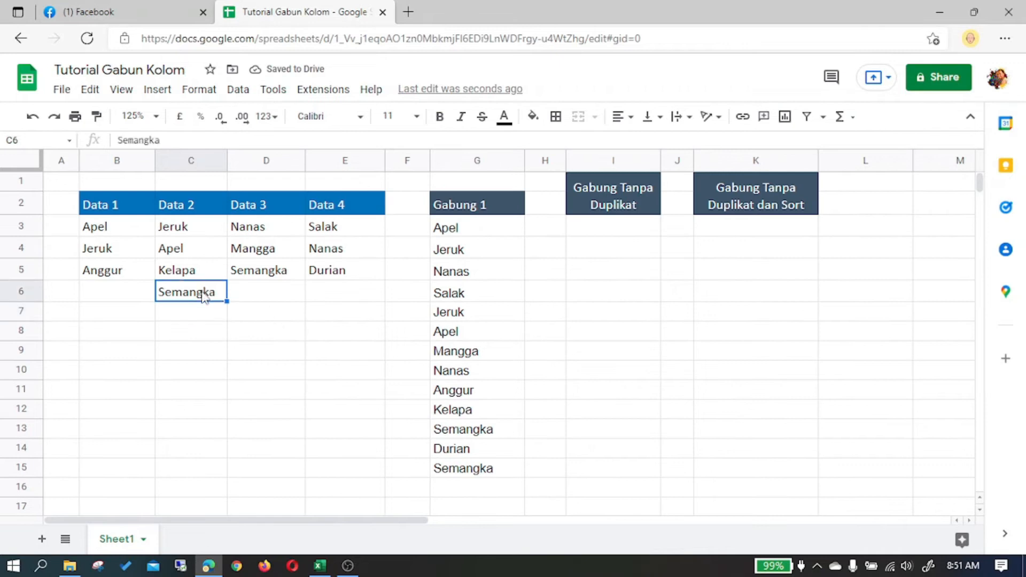
pyautogui.press('Delete')
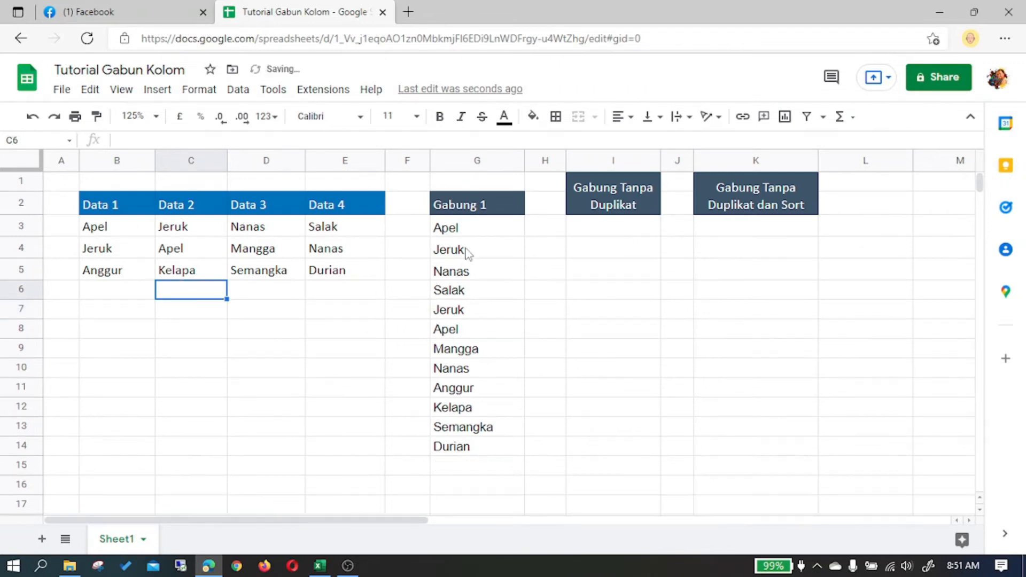
# Replace the formula in G3 with =TEXTJOIN(",",1,B3:E7) to join all the data with commas.
pyautogui.click(471, 236)
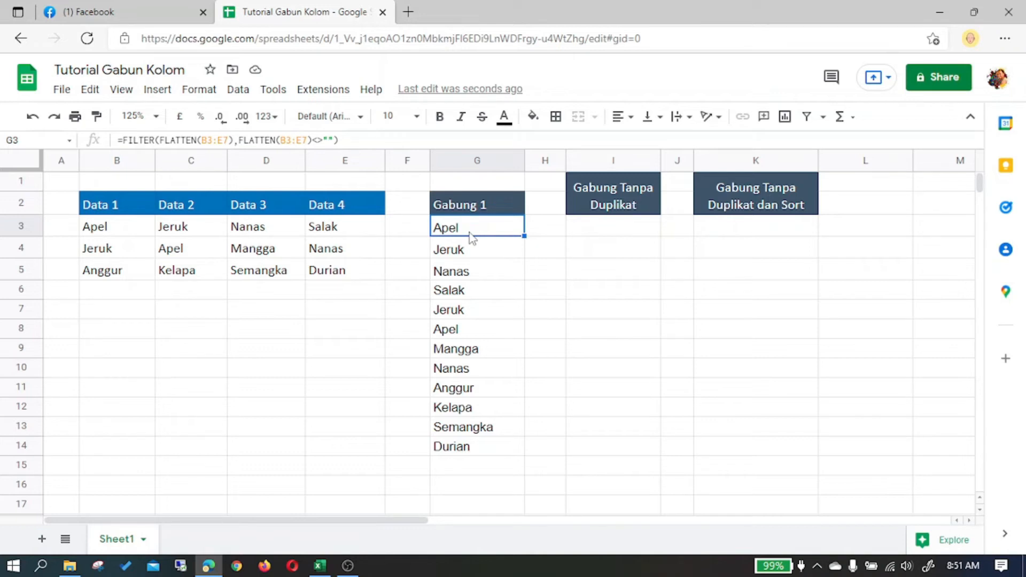
pyautogui.press('Delete')
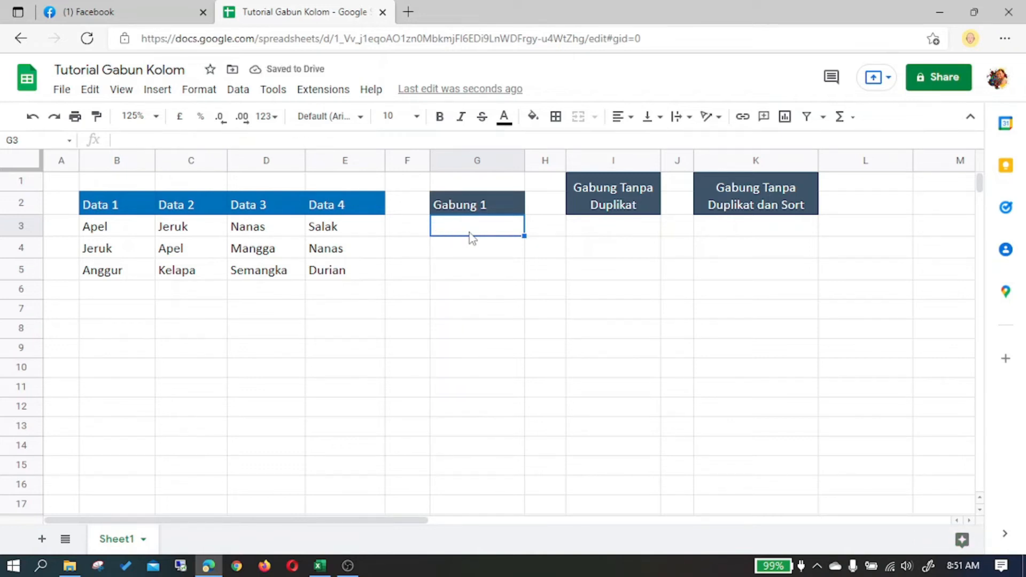
pyautogui.write('=TEXT')
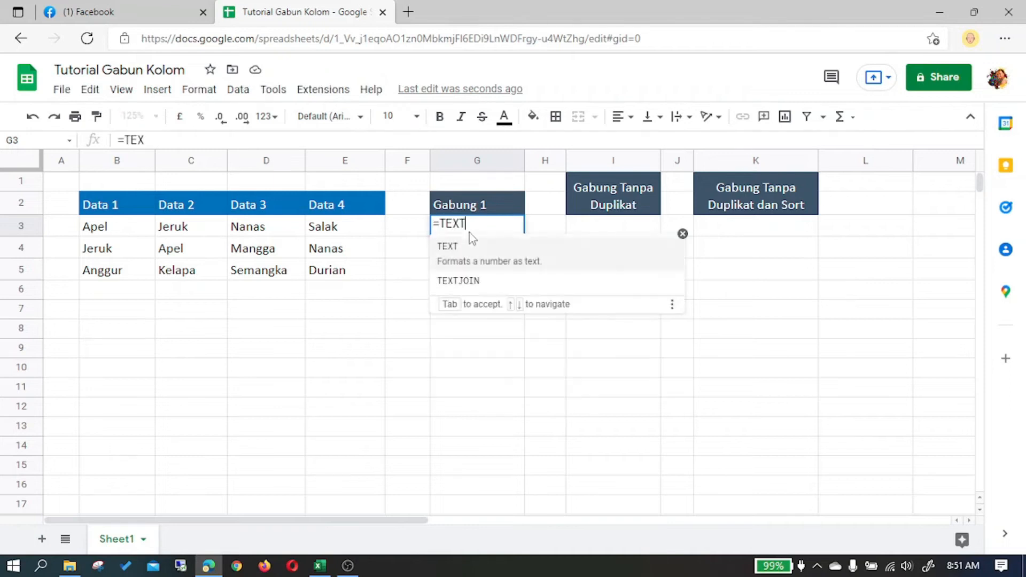
pyautogui.press('Down')
pyautogui.press('Tab')
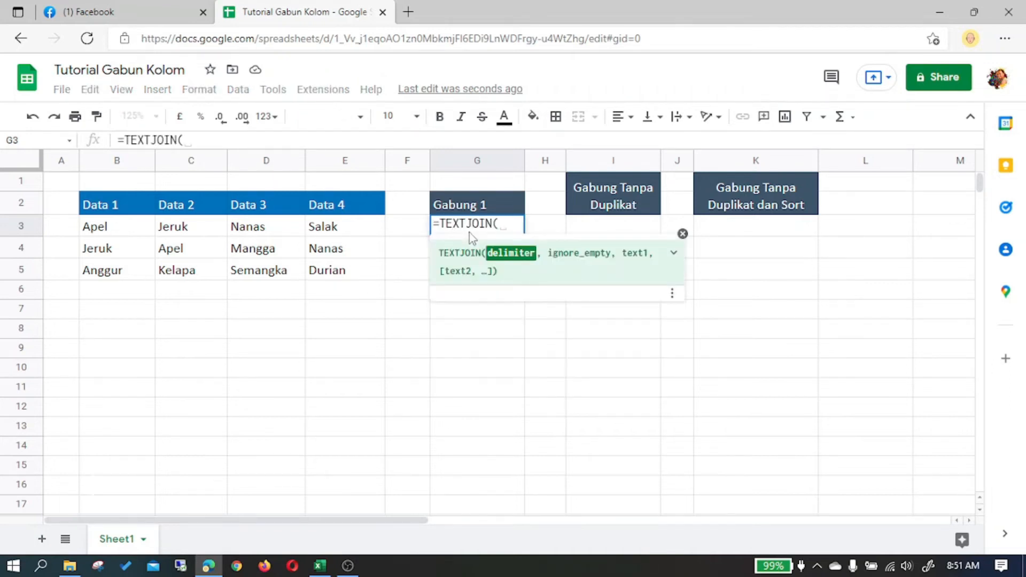
pyautogui.write('",",')
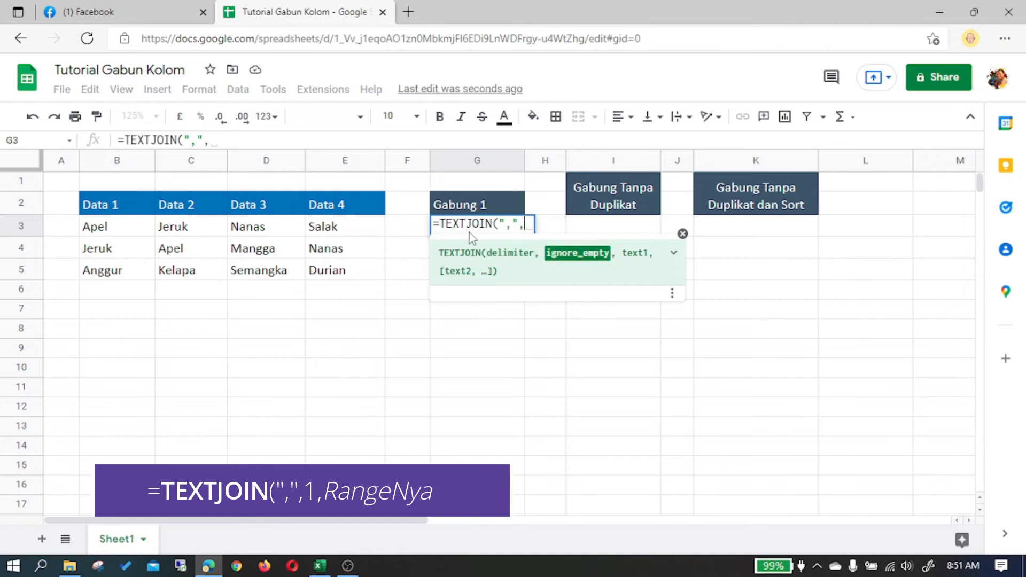
pyautogui.write('1,')
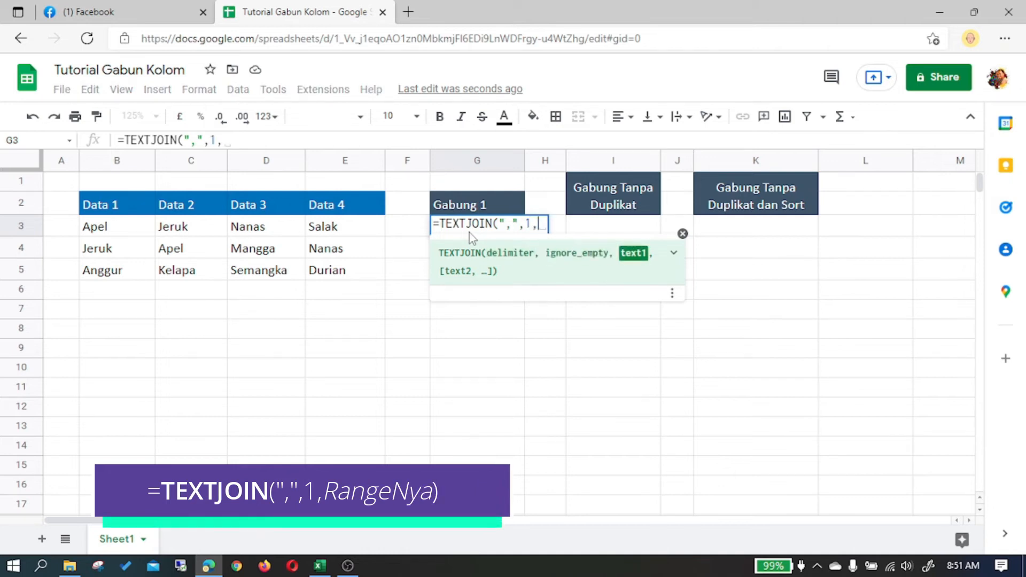
pyautogui.moveTo(109, 227); pyautogui.dragTo(336, 308)
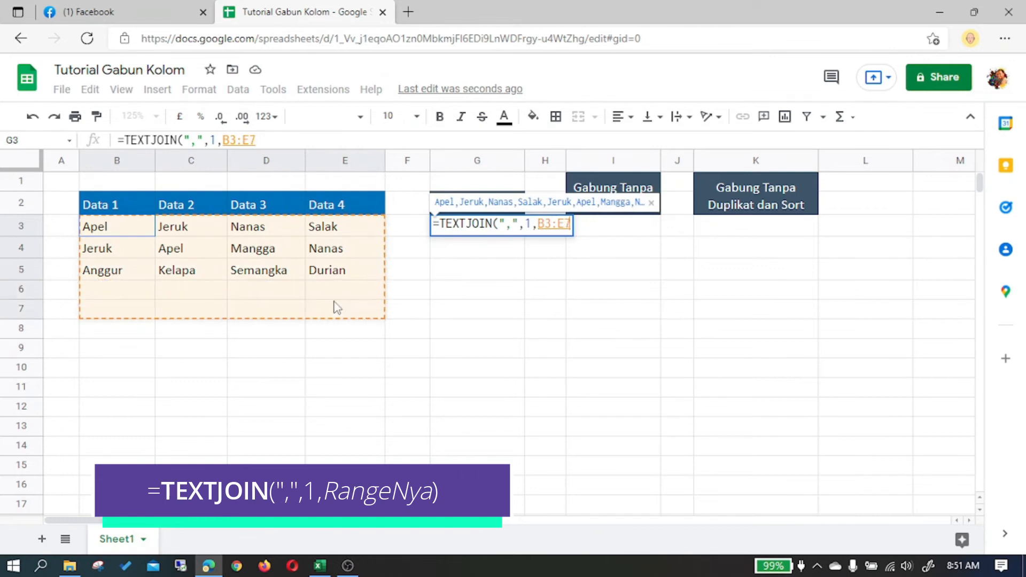
pyautogui.press('Return')
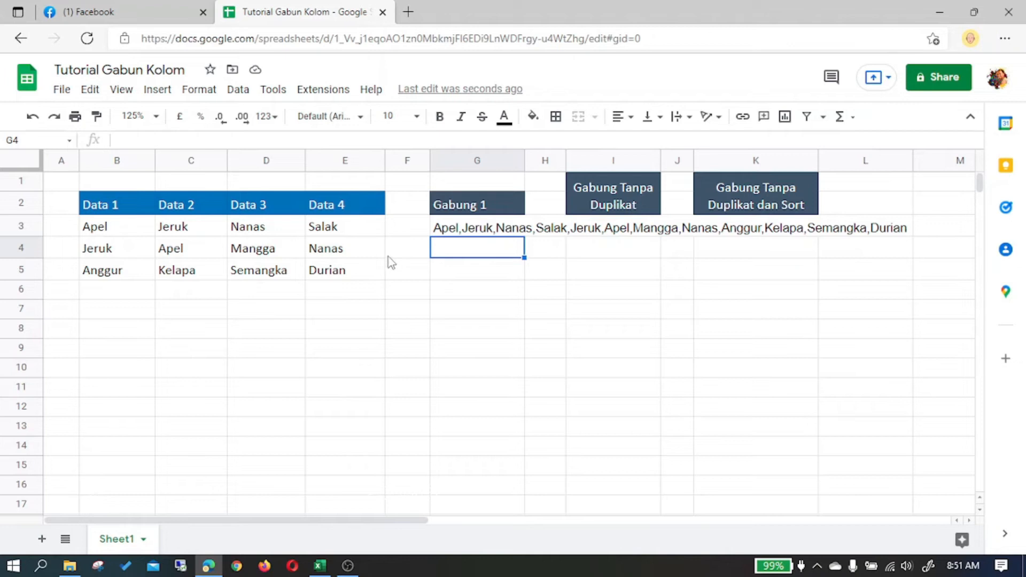
# Wrap the G3 formula in SPLIT to separate the joined text at commas: =SPLIT(TEXTJOIN(",",1,B3:E7),",").
pyautogui.click(448, 231)
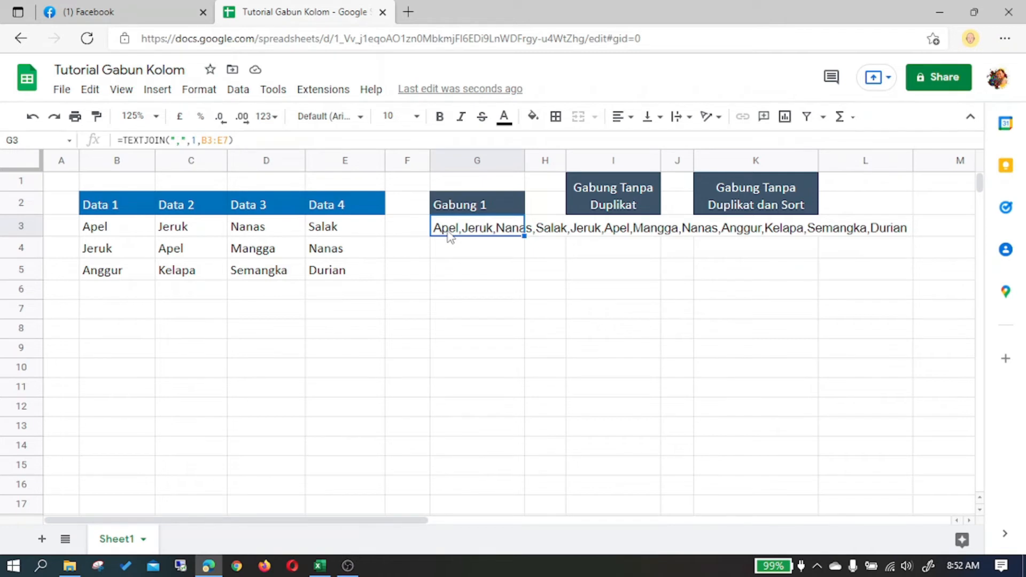
pyautogui.click(125, 140)
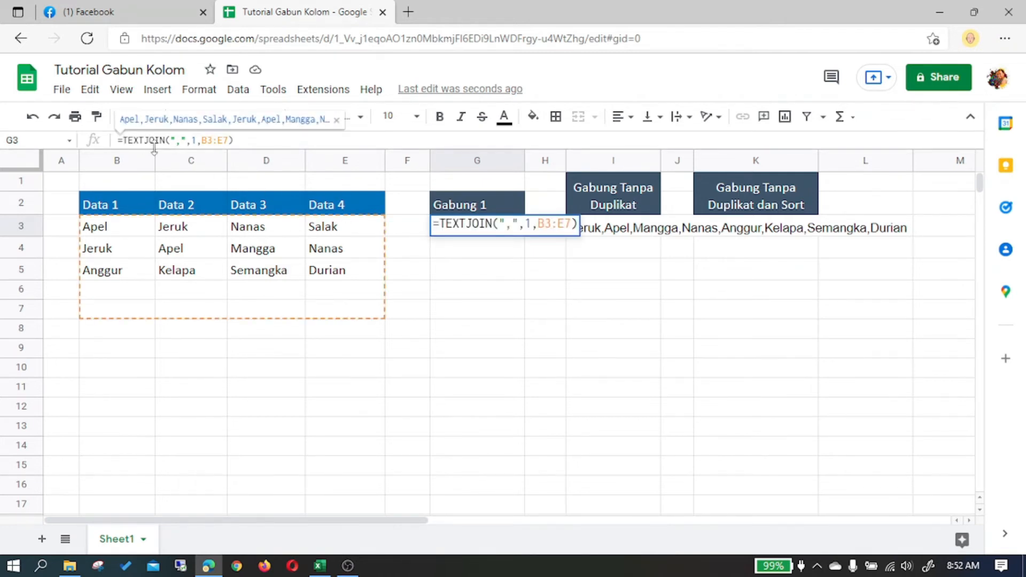
pyautogui.write('SPLIT(')
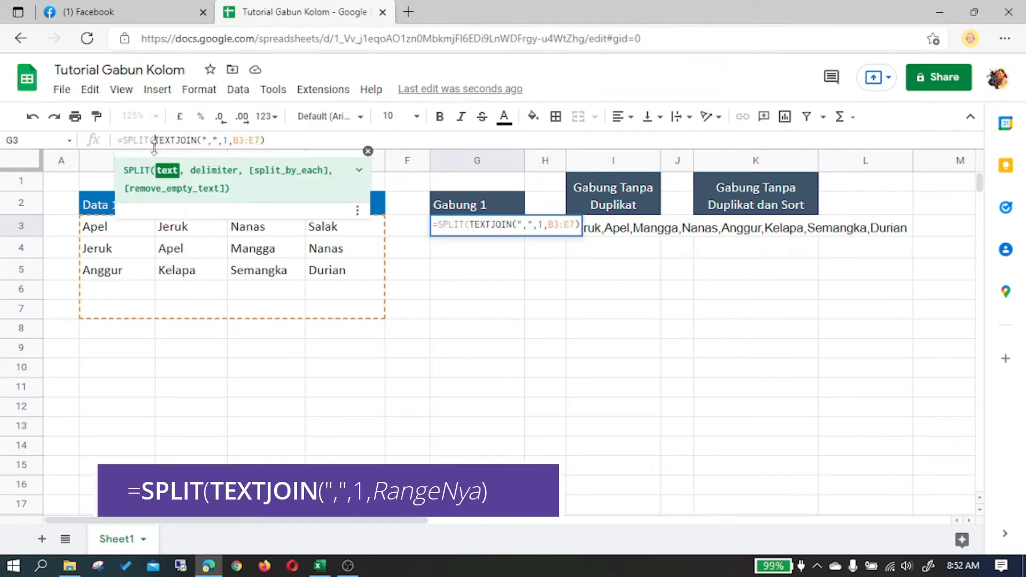
pyautogui.click(296, 141)
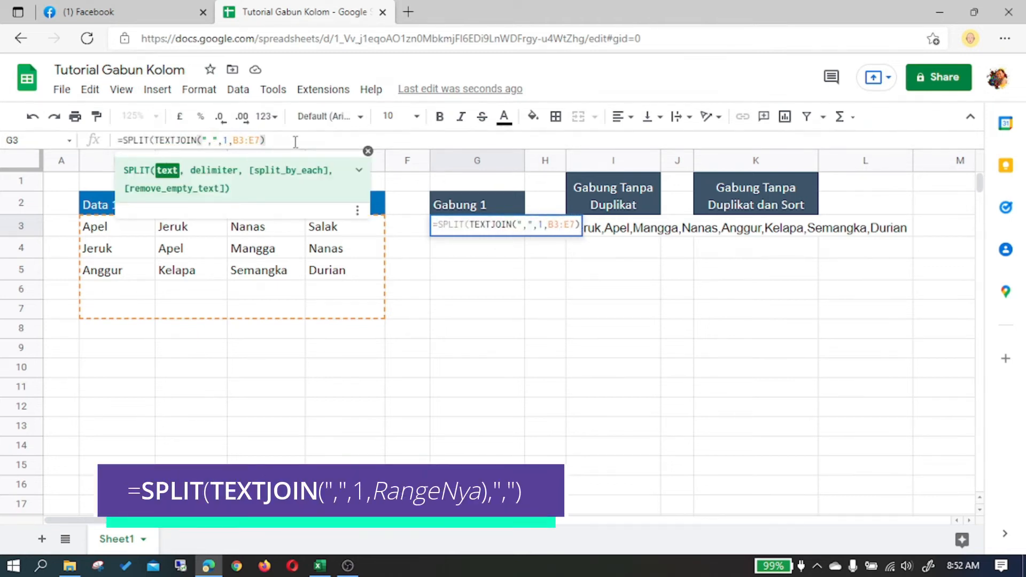
pyautogui.write(',",")')
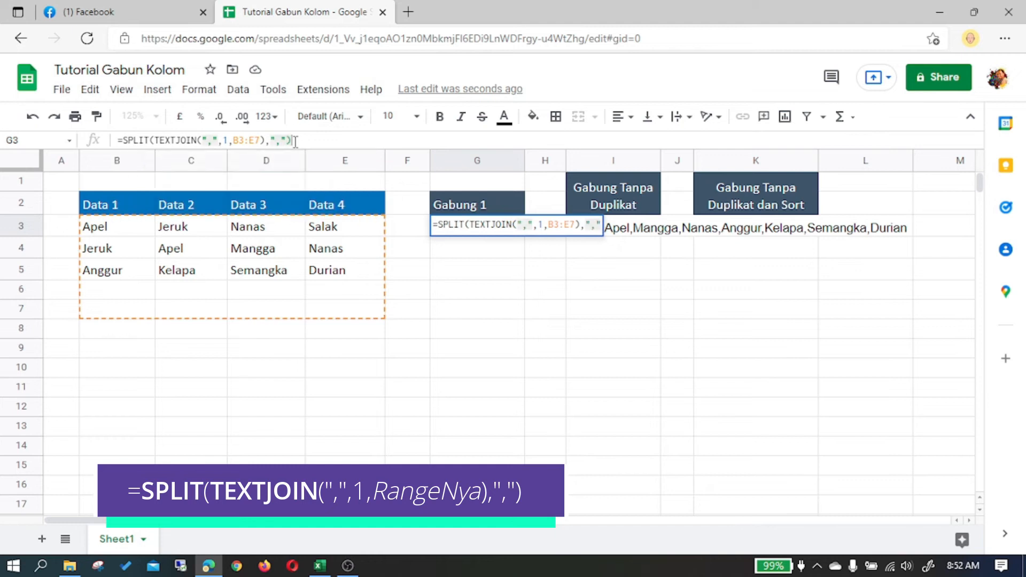
pyautogui.press('Return')
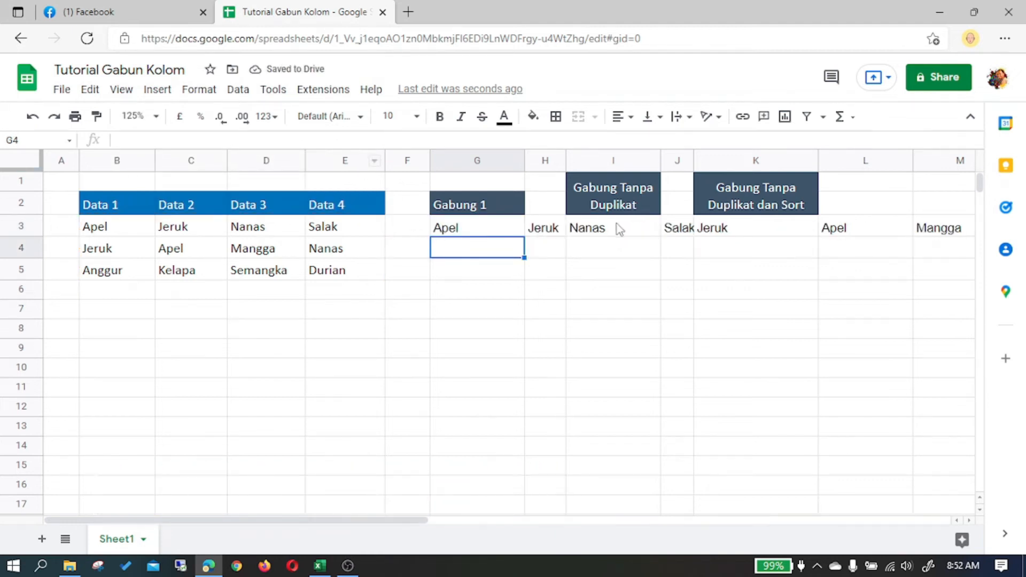
# Turn the split row in G3 into a column by changing the formula to =TRANSPOSE(SPLIT(TEXTJOIN(",",1,B3:E7),",")).
pyautogui.click(501, 228)
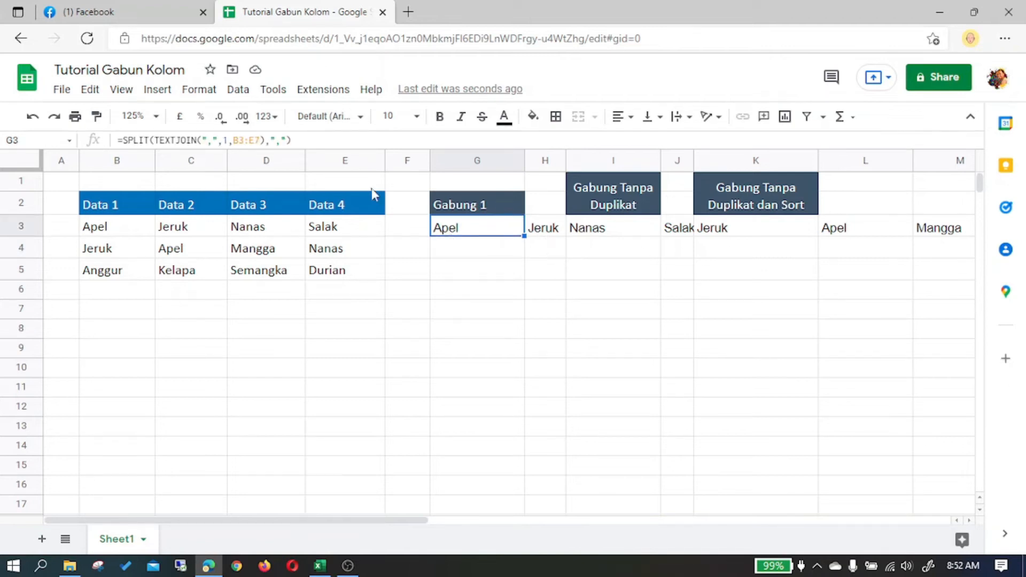
pyautogui.click(124, 139)
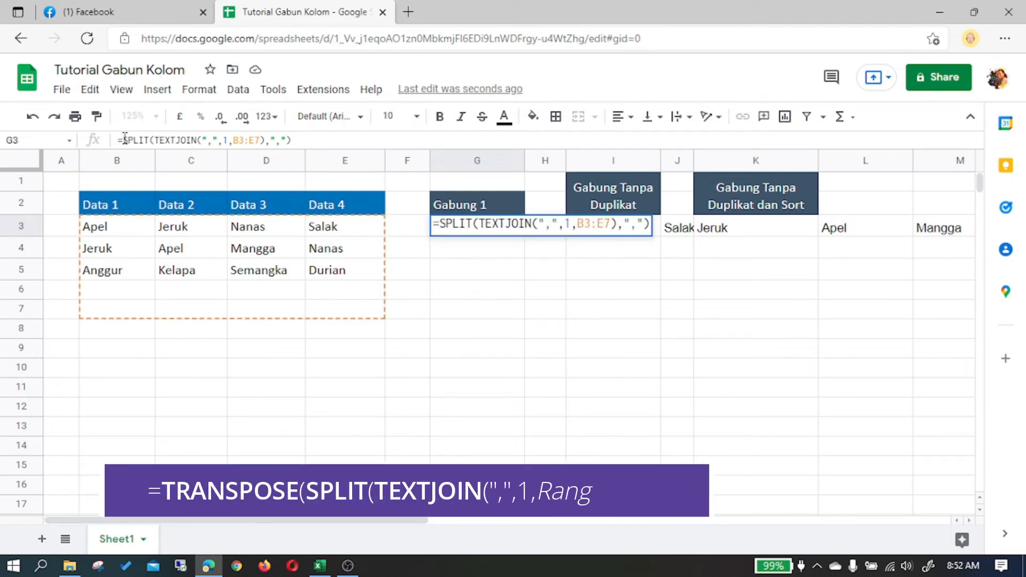
pyautogui.write('TRANSPOSE(')
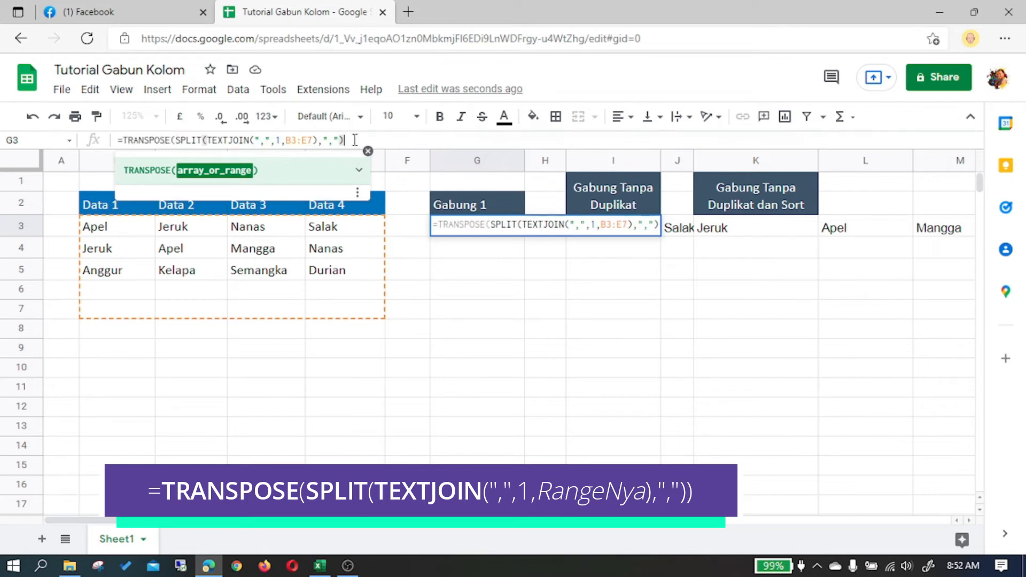
pyautogui.write(')')
pyautogui.press('Return')
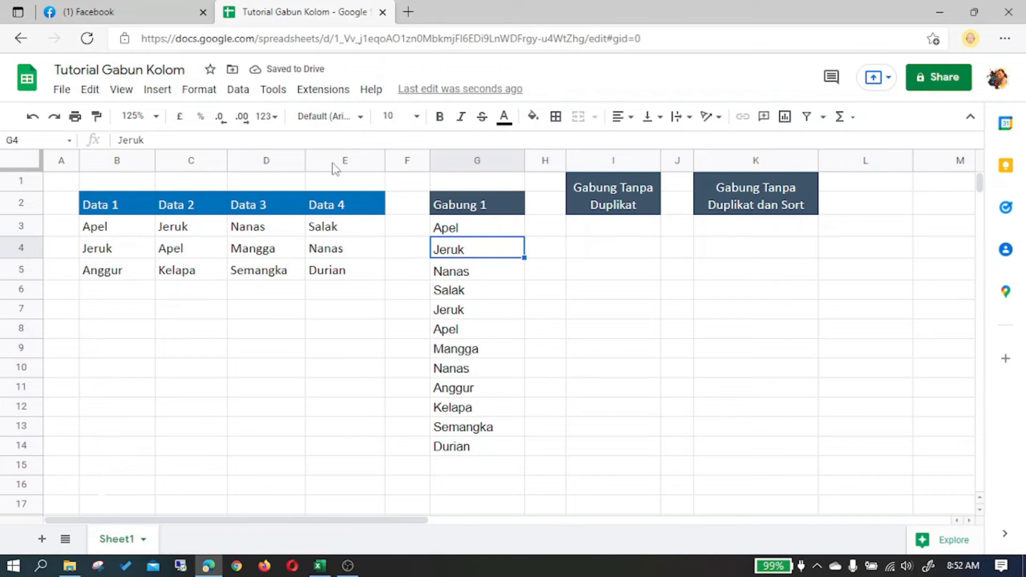
# Enter Apel in cell C6 to test the combined list, and check the formula in G3.
pyautogui.click(190, 292)
pyautogui.write('Apel')
pyautogui.press('Return')
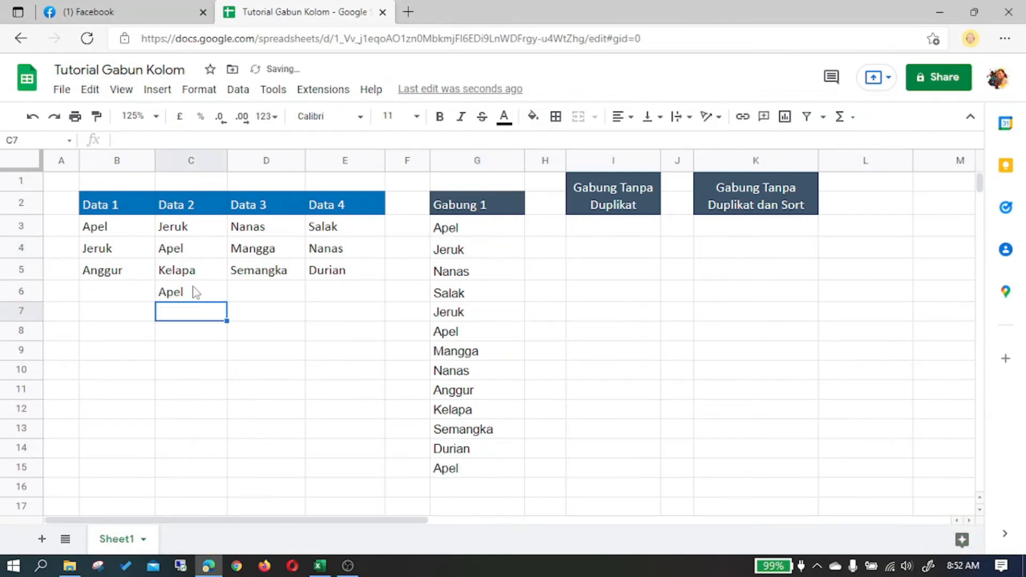
pyautogui.click(479, 235)
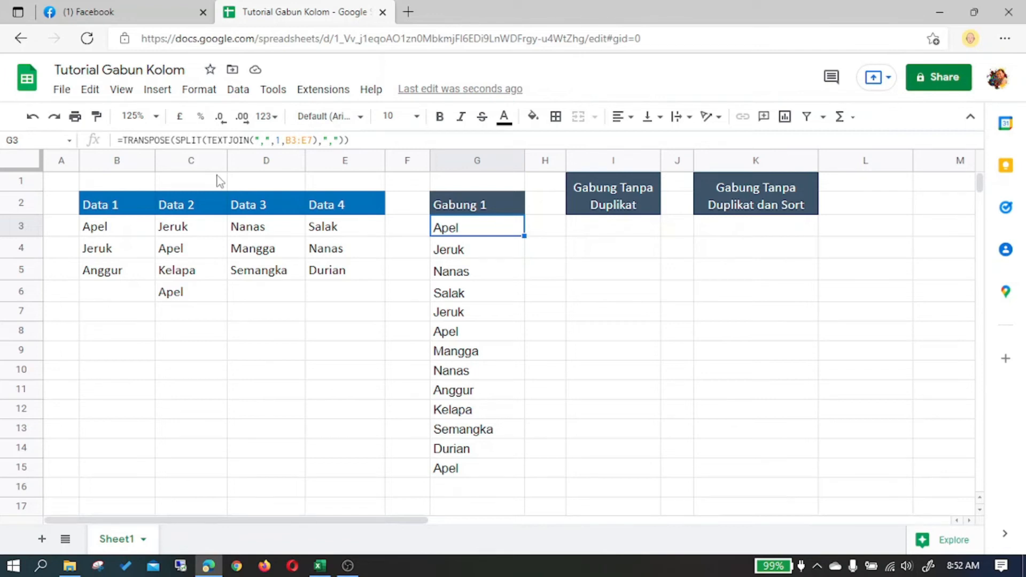
# Switch to the Excel workbook and examine the combined list under Gabung 1 for repeated entries.
pyautogui.click(320, 566)
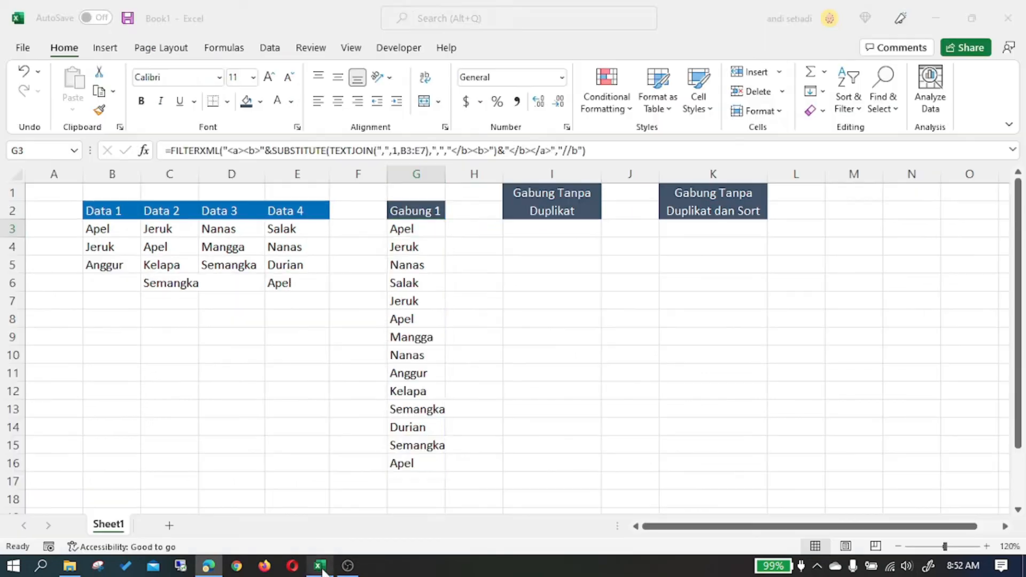
pyautogui.click(538, 341)
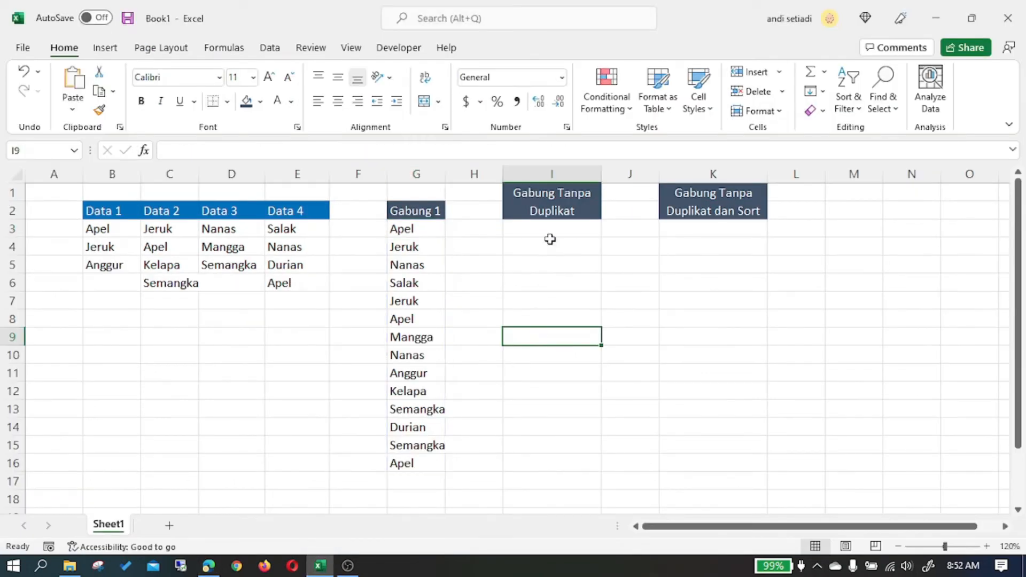
pyautogui.click(551, 242)
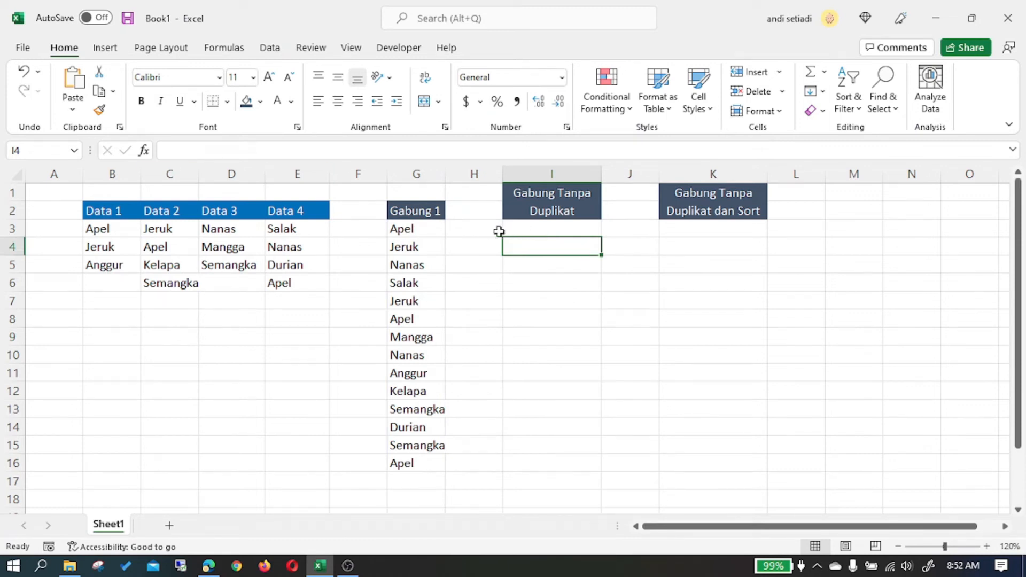
pyautogui.click(422, 232)
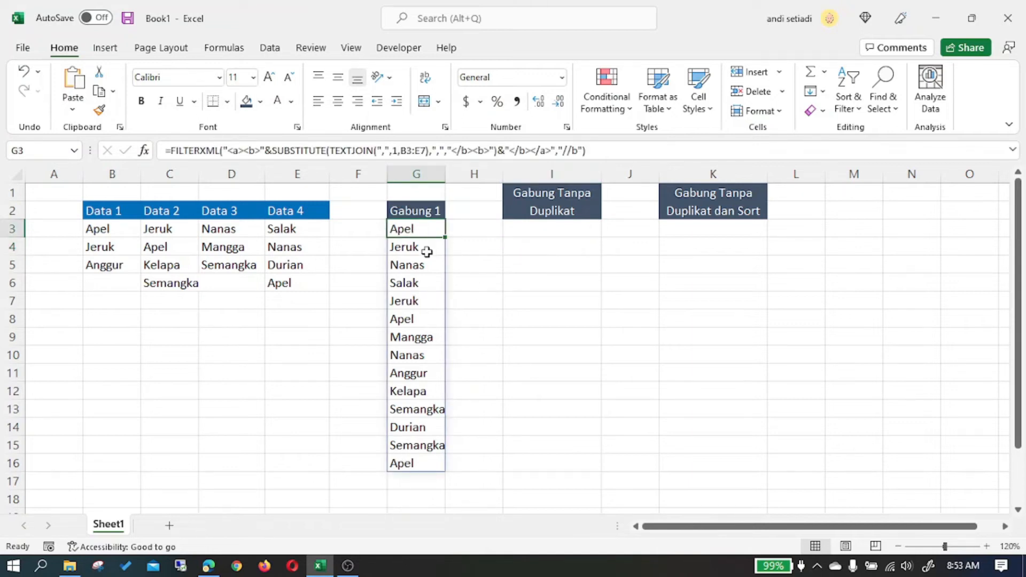
pyautogui.click(424, 250)
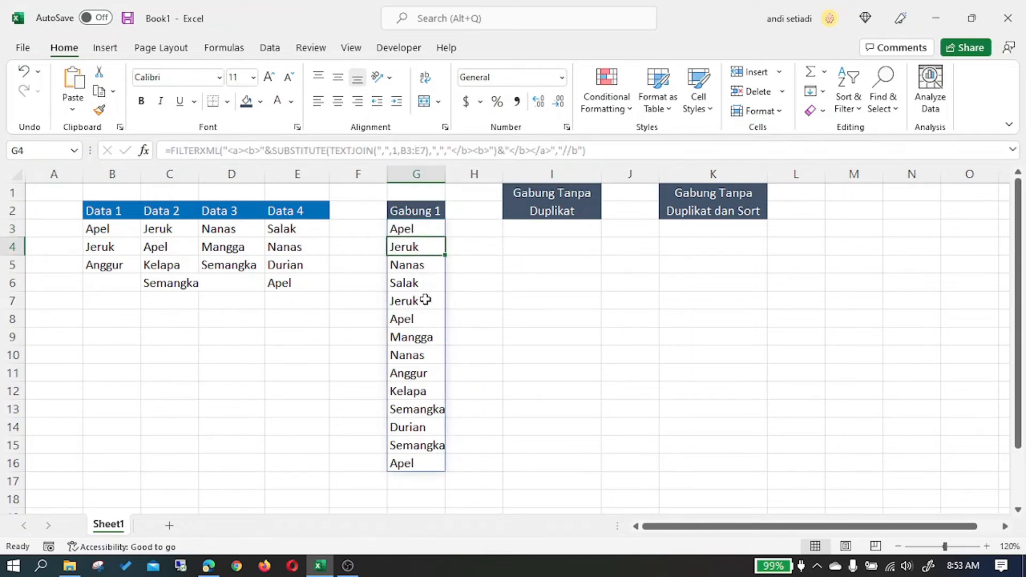
pyautogui.click(422, 300)
pyautogui.click(428, 229)
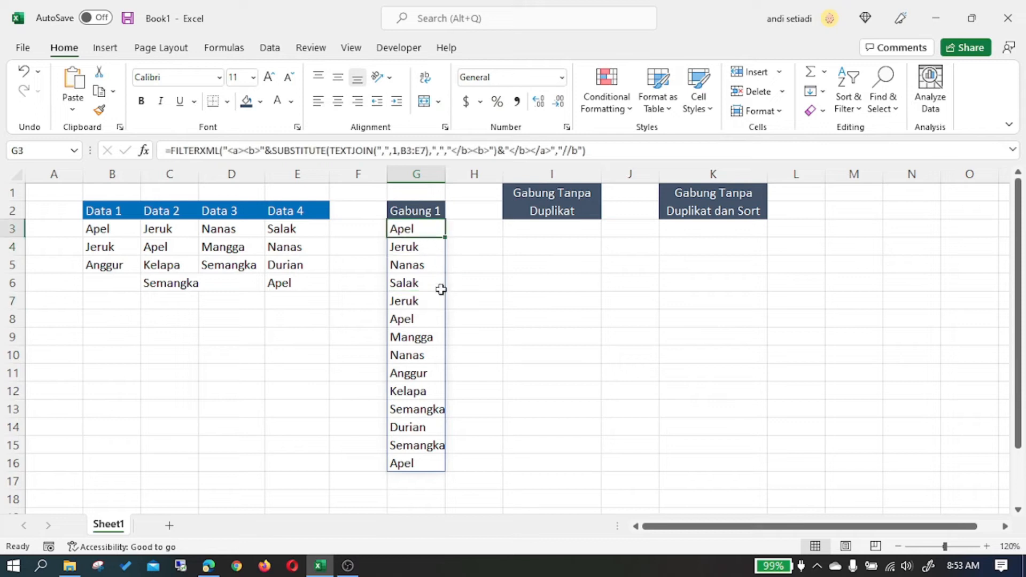
pyautogui.click(424, 463)
pyautogui.click(432, 412)
pyautogui.click(429, 447)
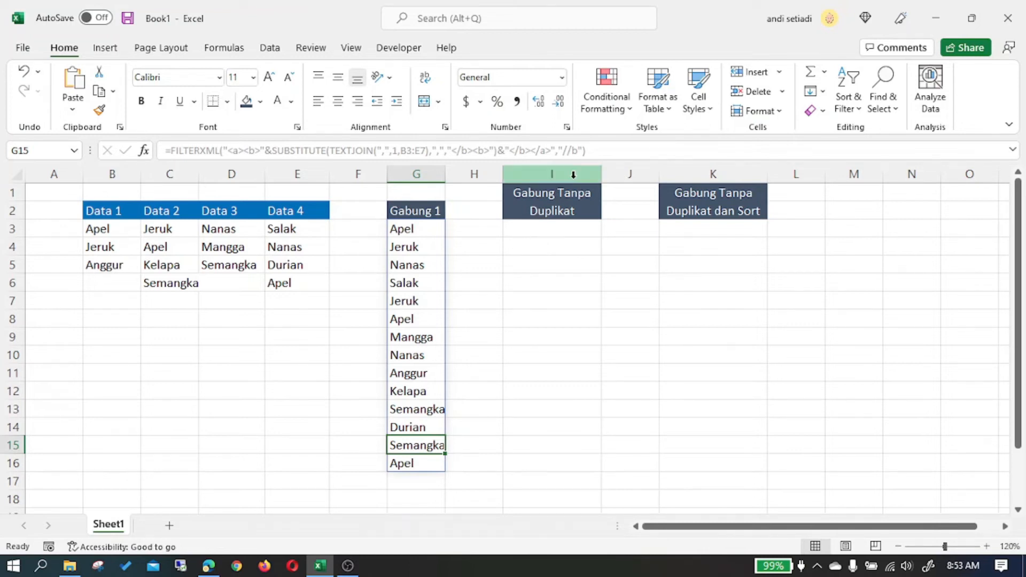
# Copy the FILTERXML formula from G3 into cell I3 under Gabung Tanpa Duplikat.
pyautogui.click(438, 222)
pyautogui.click(612, 151)
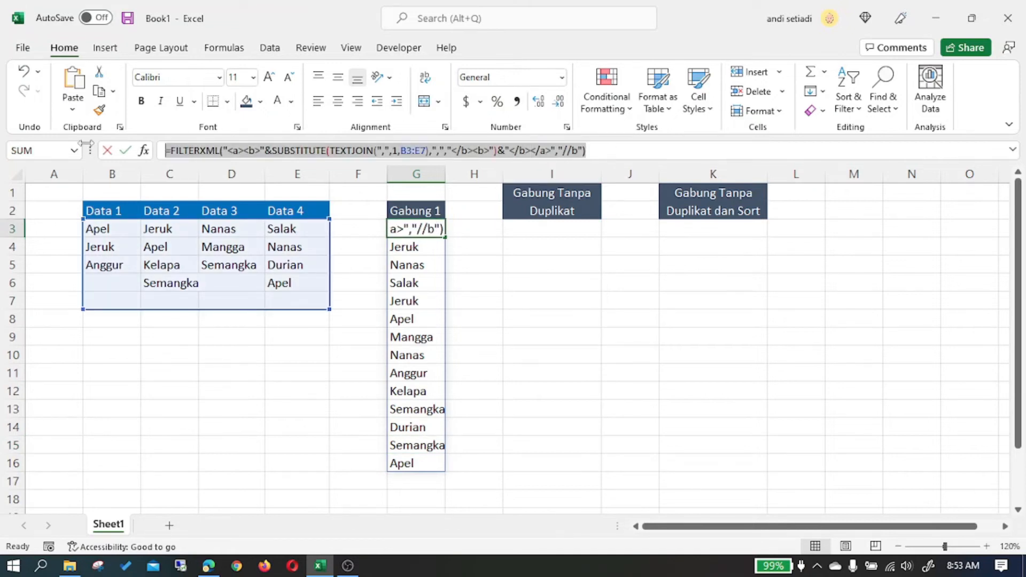
pyautogui.click(550, 230)
pyautogui.click(427, 150)
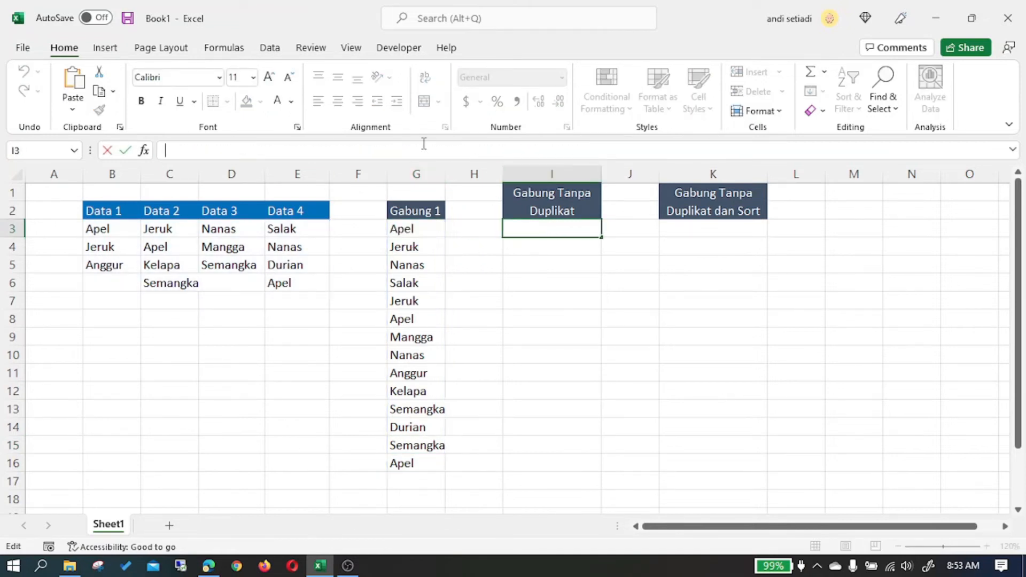
pyautogui.write('=FILTERXML("<a><b>"&SUBSTITUTE(TEXTJOIN(",",1,B3:E7),",","</b><b>")&"</b></a>","//b")')
pyautogui.press('Return')
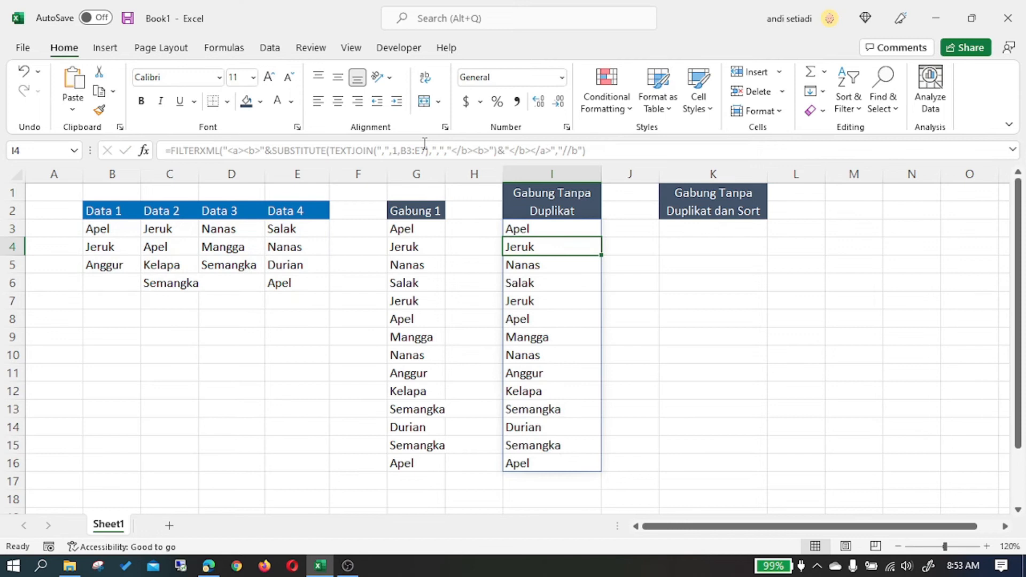
# Wrap the FILTERXML formula in I3 in UNIQUE to remove duplicates from the combined list.
pyautogui.press('Up')
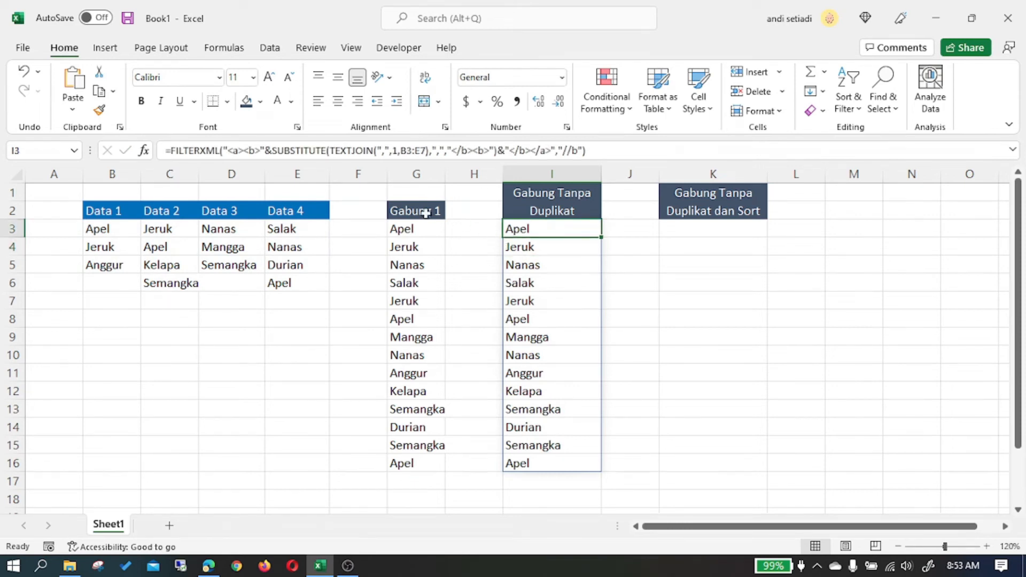
pyautogui.click(170, 150)
pyautogui.write('UNI')
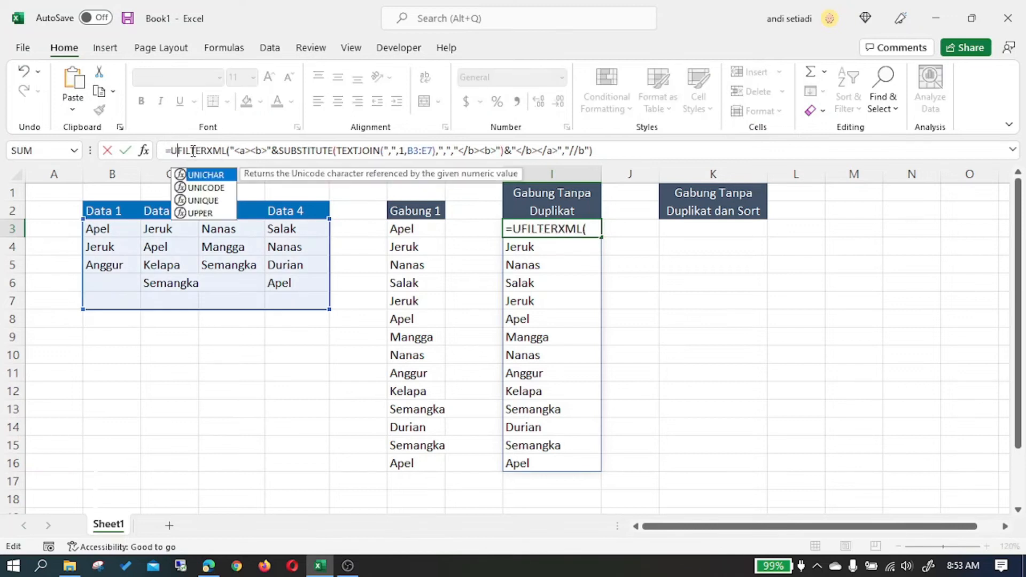
pyautogui.press('Down')
pyautogui.press('Down')
pyautogui.press('Tab')
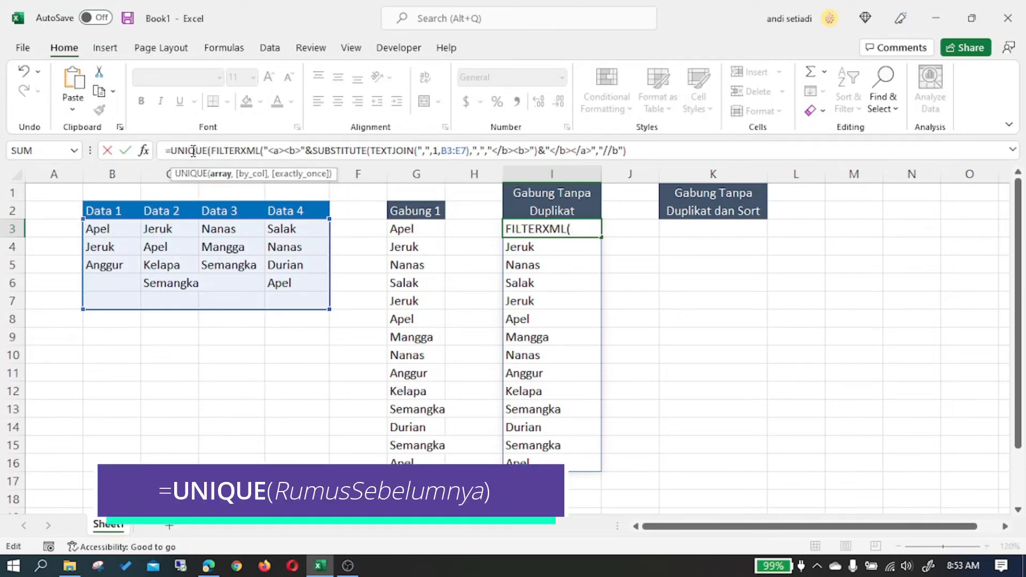
pyautogui.click(633, 155)
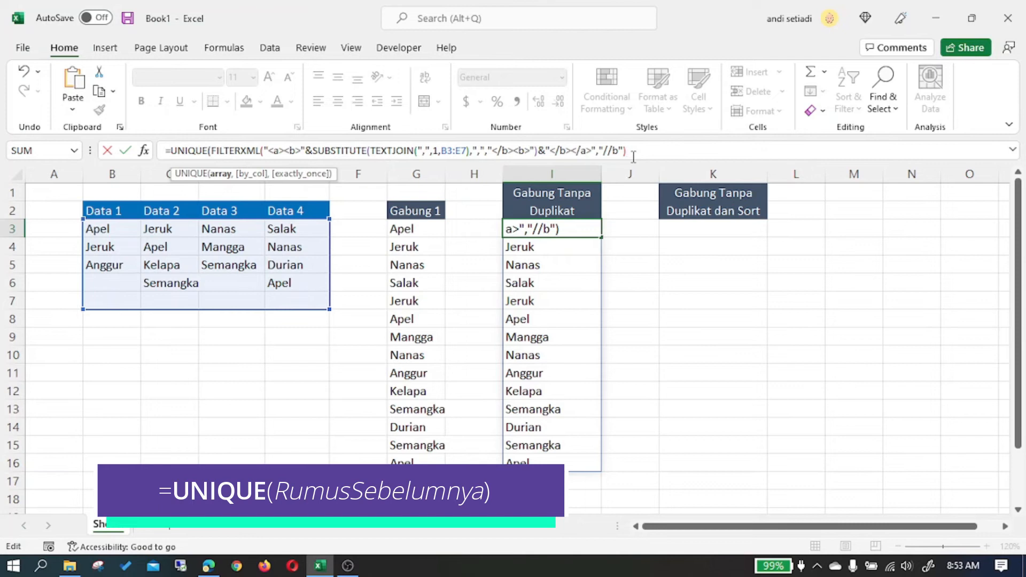
pyautogui.write(')')
pyautogui.press('Return')
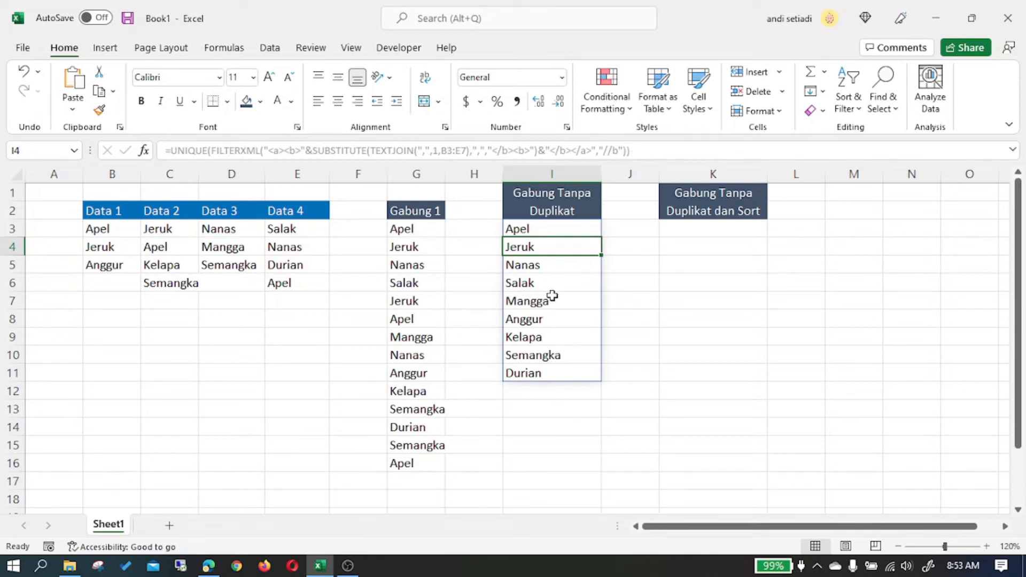
pyautogui.click(574, 231)
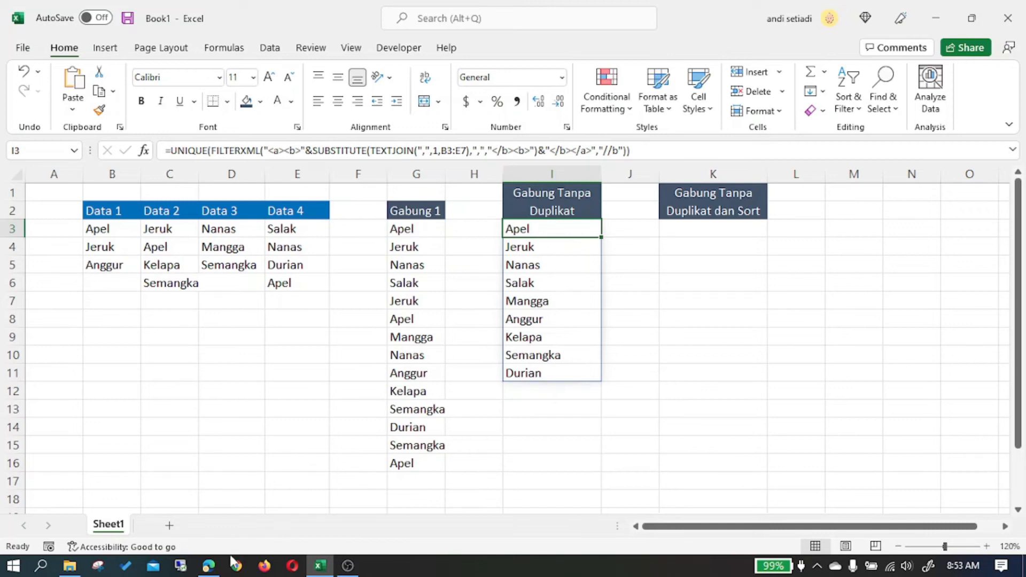
# Switch to the Google Sheets file and copy the TRANSPOSE formula from G3 into cell I3 under Gabung Tanpa Duplikat.
pyautogui.click(209, 566)
pyautogui.moveTo(374, 140); pyautogui.dragTo(96, 144)
pyautogui.hotkey('ctrl', 'c')
pyautogui.press('Escape')
pyautogui.click(615, 224)
pyautogui.click(415, 137)
pyautogui.hotkey('ctrl', 'v')
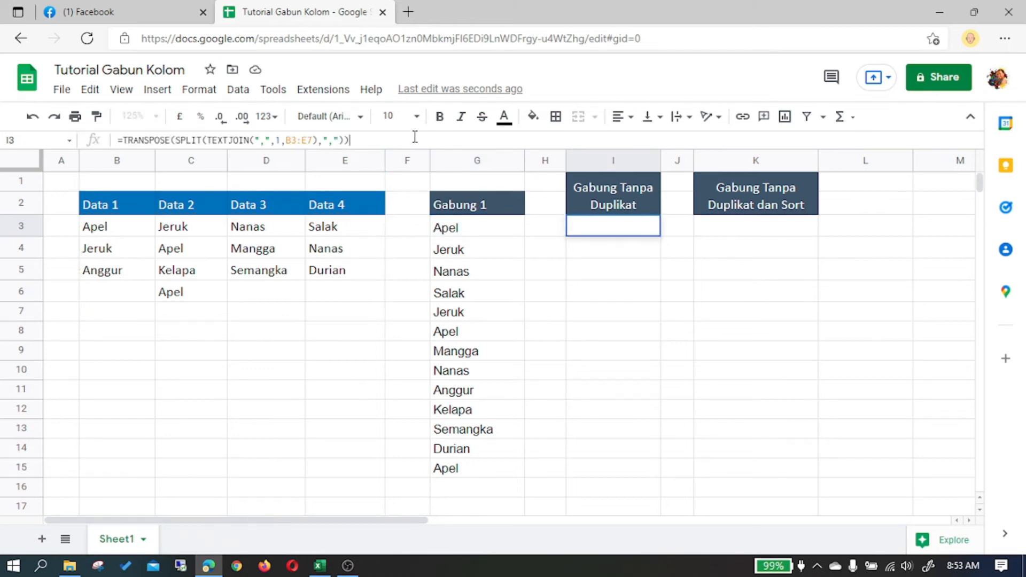
# Remove duplicates from the combined list by changing I3 to =UNIQUE(TRANSPOSE(SPLIT(TEXTJOIN(",",1,B3:E7),","))).
pyautogui.write('UNI')
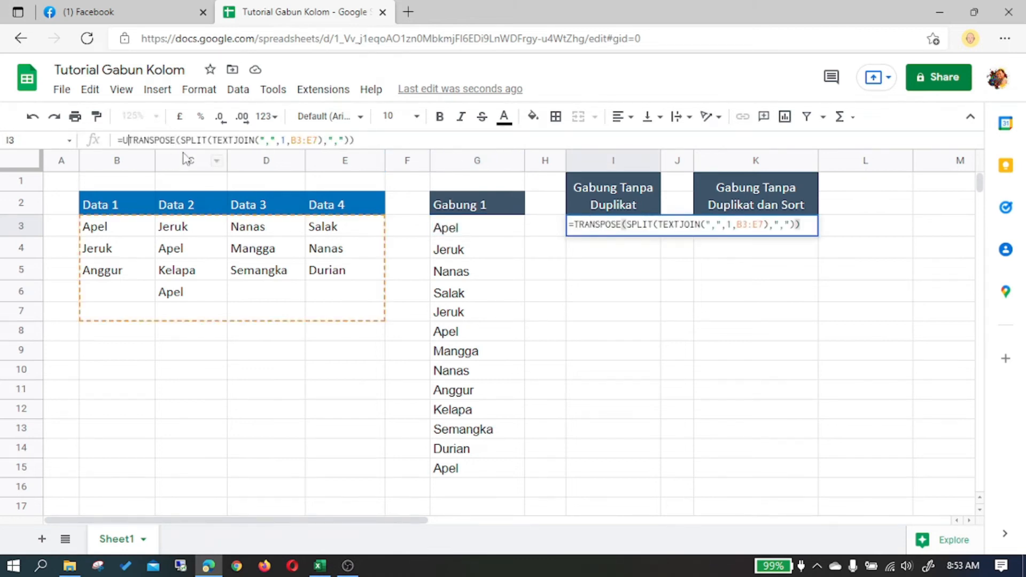
pyautogui.write('QUE(')
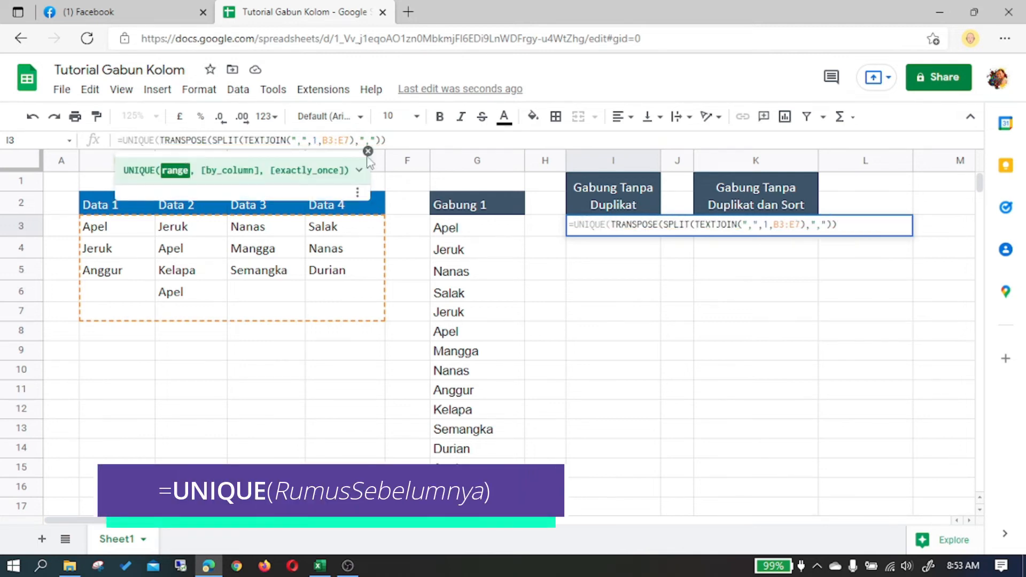
pyautogui.click(448, 140)
pyautogui.write(')')
pyautogui.press('Return')
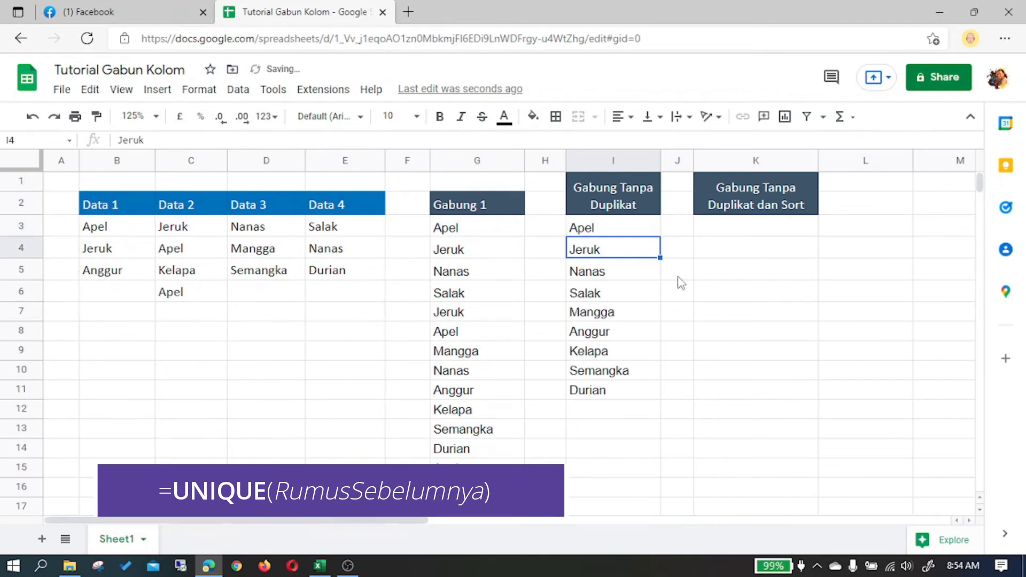
# Check the UNIQUE formula in I3 and clear the test entry Apel from cell C6.
pyautogui.click(613, 234)
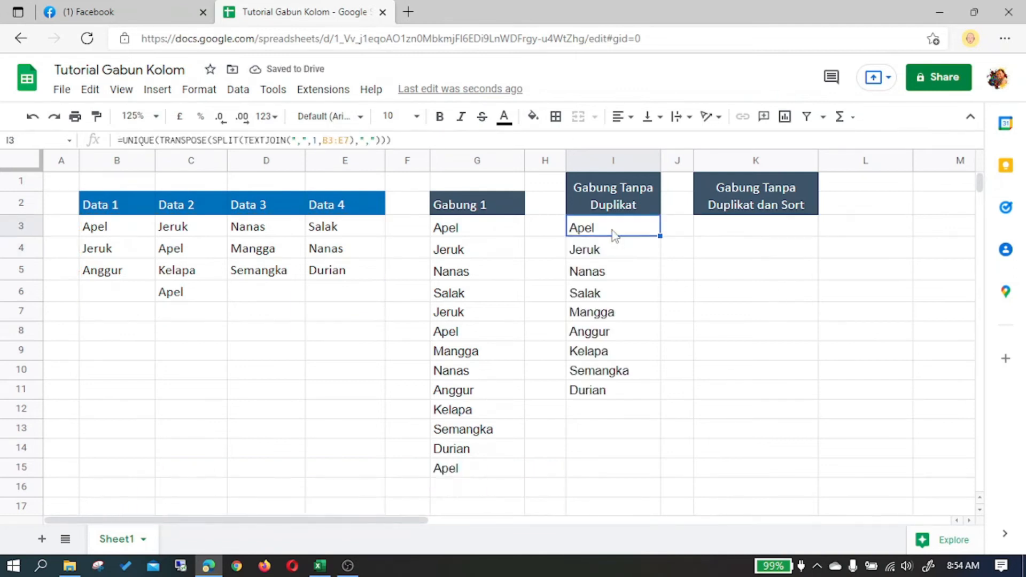
pyautogui.click(178, 297)
pyautogui.press('Delete')
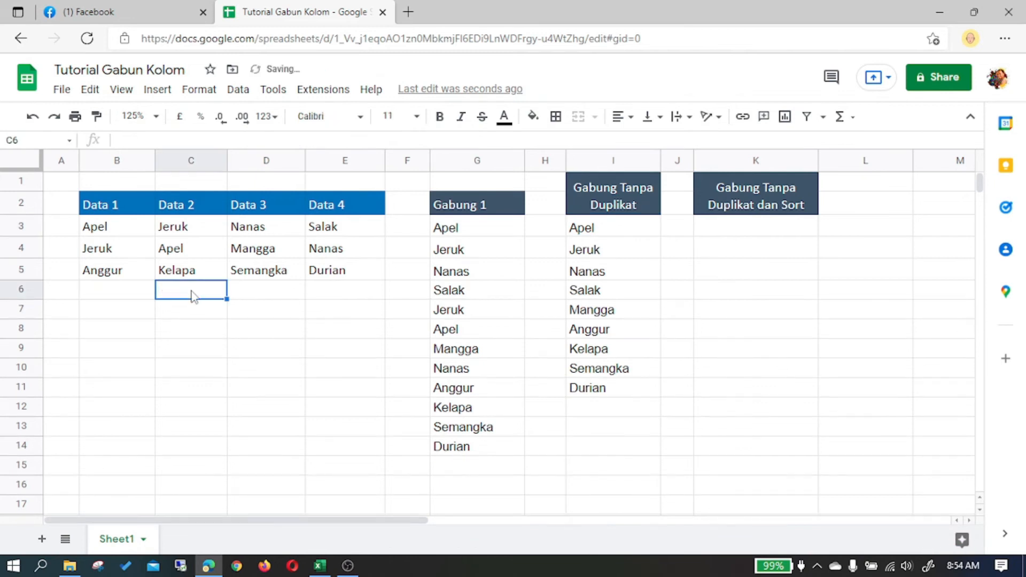
# Replace the formula in I3 under Gabung Tanpa Duplikat with =UNIQUE(FLATTEN(B3:E5)) and check it.
pyautogui.click(617, 230)
pyautogui.write('=')
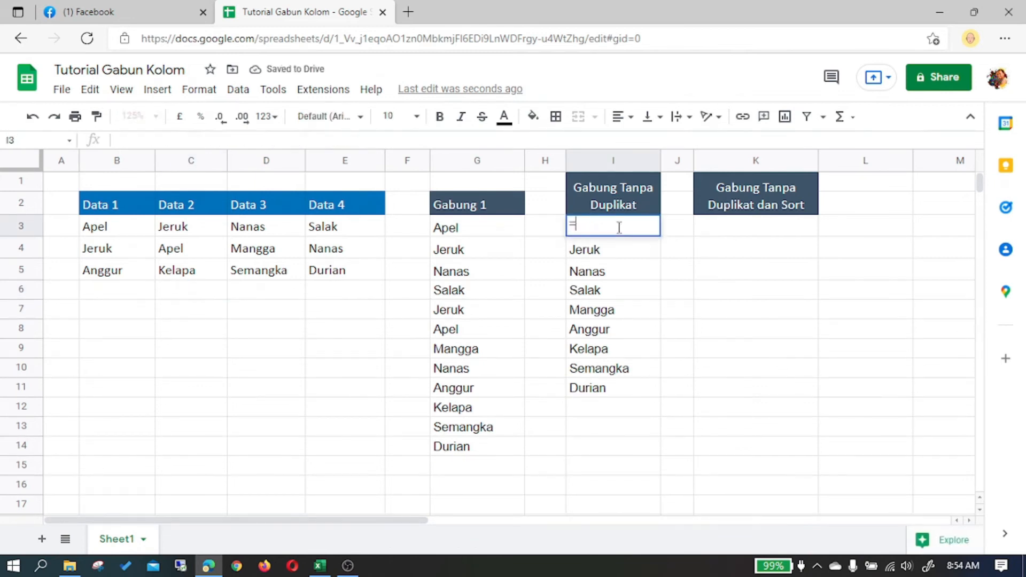
pyautogui.write('UNIQUE(')
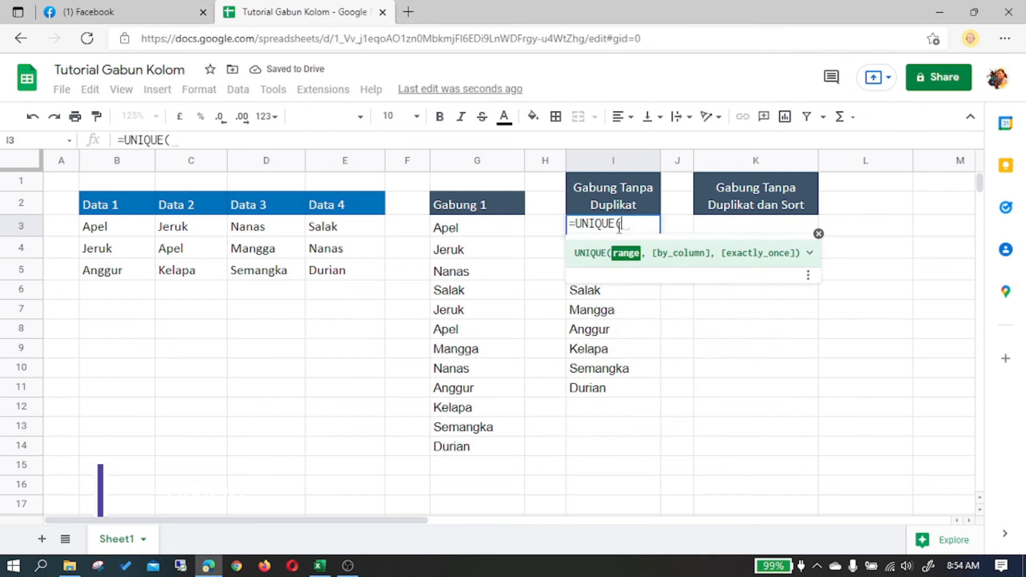
pyautogui.write('FALTTEN')
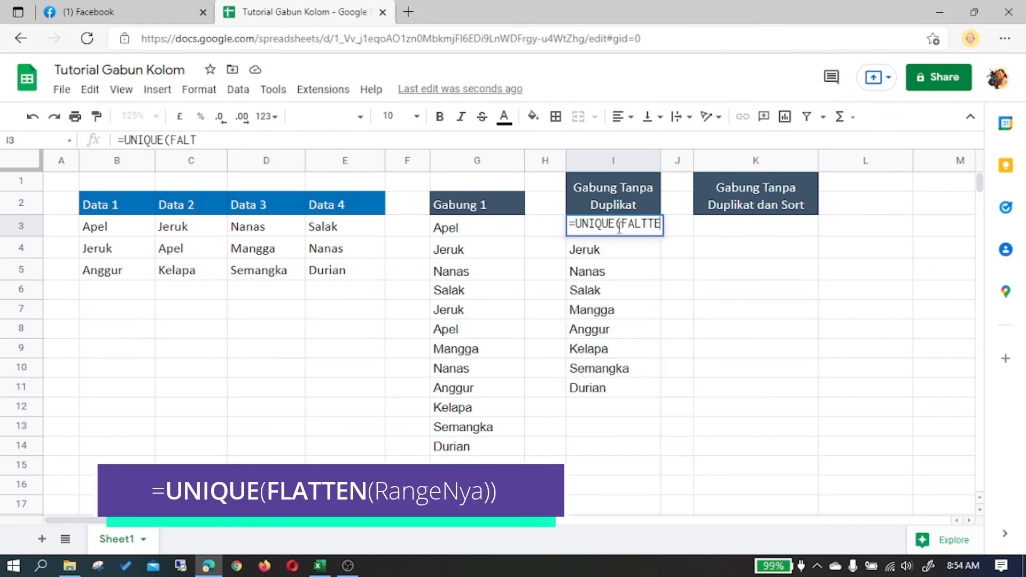
pyautogui.press('BackSpace')
pyautogui.press('BackSpace')
pyautogui.press('BackSpace')
pyautogui.press('BackSpace')
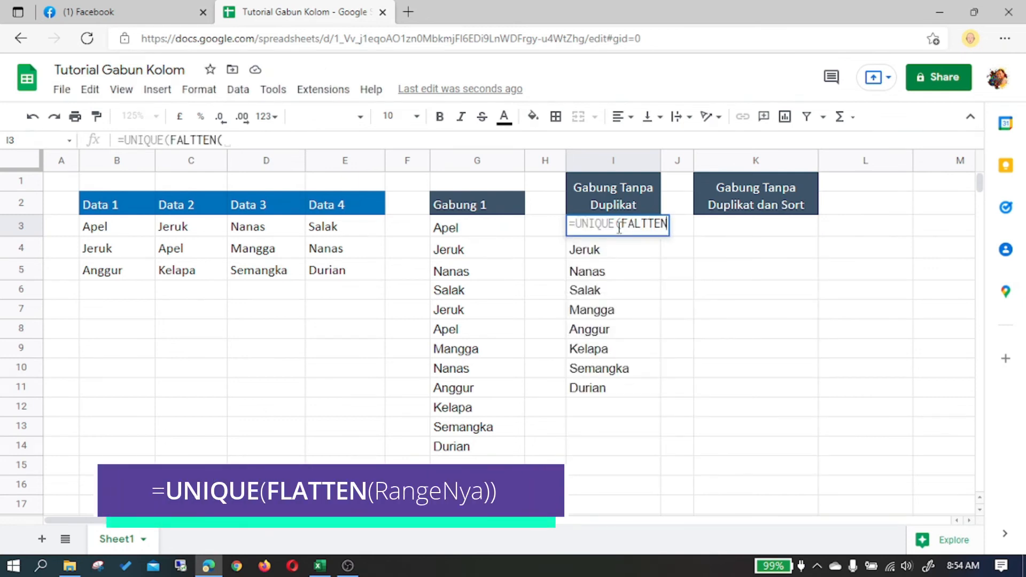
pyautogui.press('BackSpace')
pyautogui.press('BackSpace')
pyautogui.write('LATTEN(')
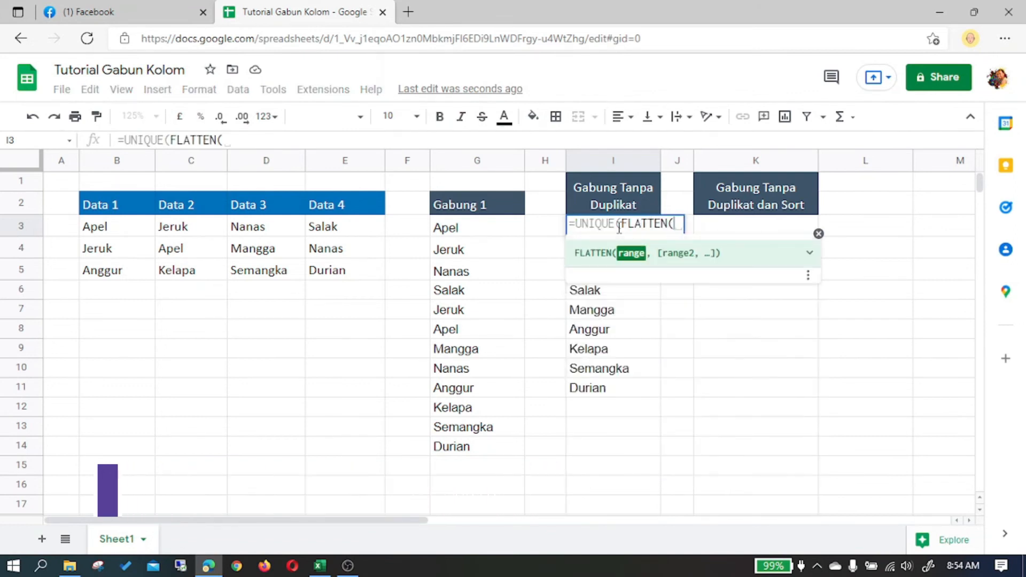
pyautogui.moveTo(136, 232); pyautogui.dragTo(337, 271)
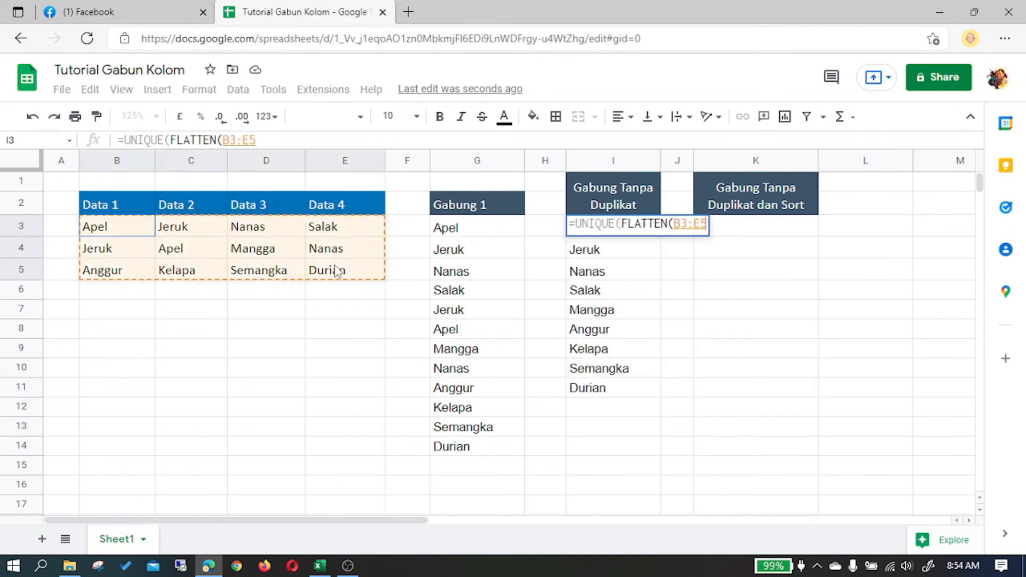
pyautogui.write('))')
pyautogui.press('Return')
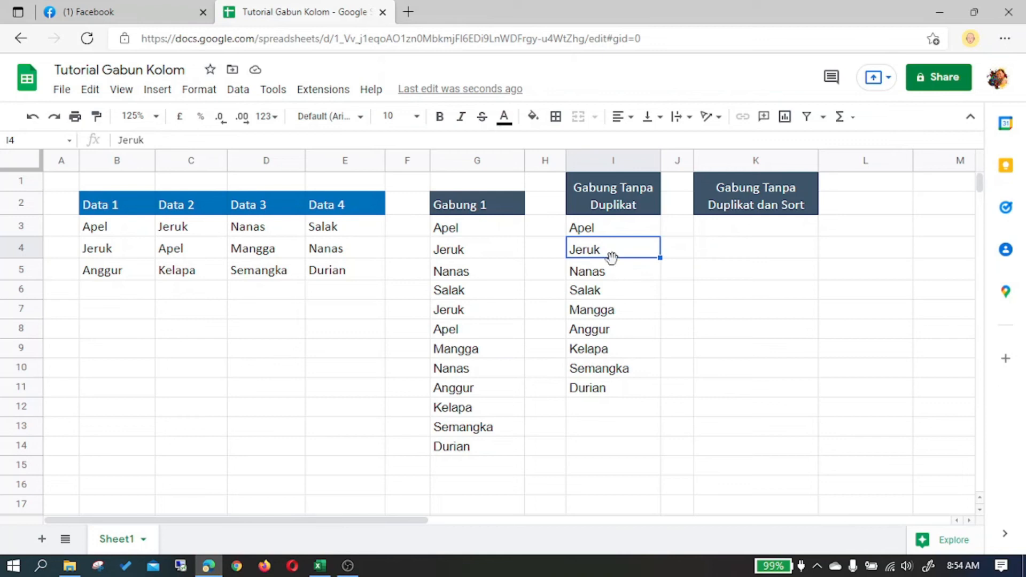
pyautogui.click(587, 232)
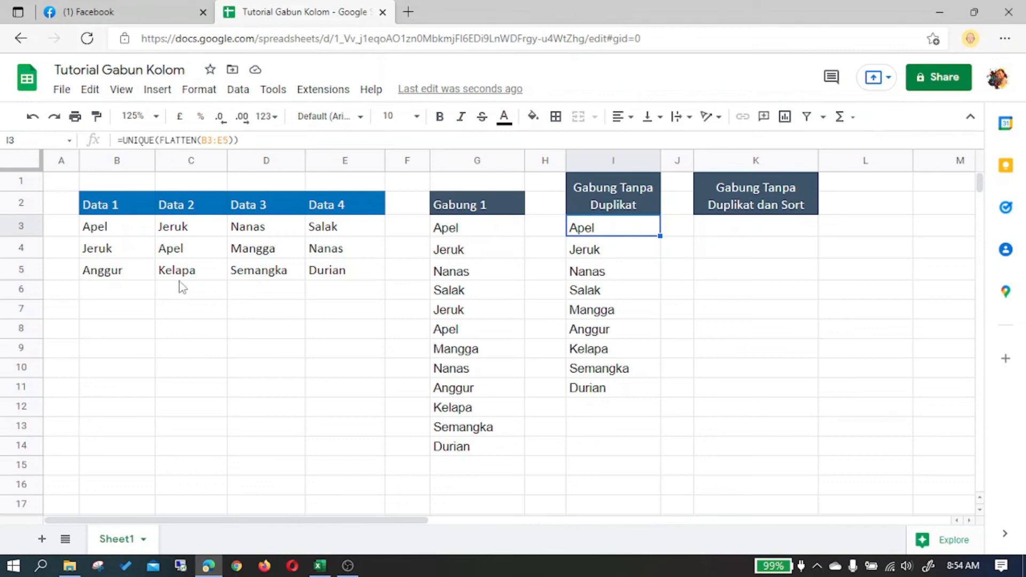
pyautogui.click(205, 298)
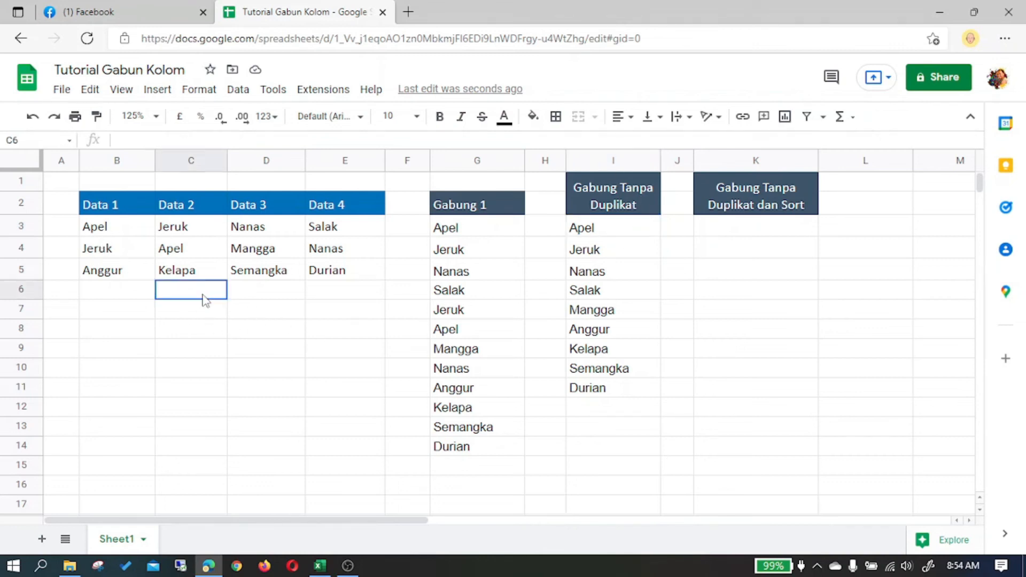
pyautogui.click(634, 233)
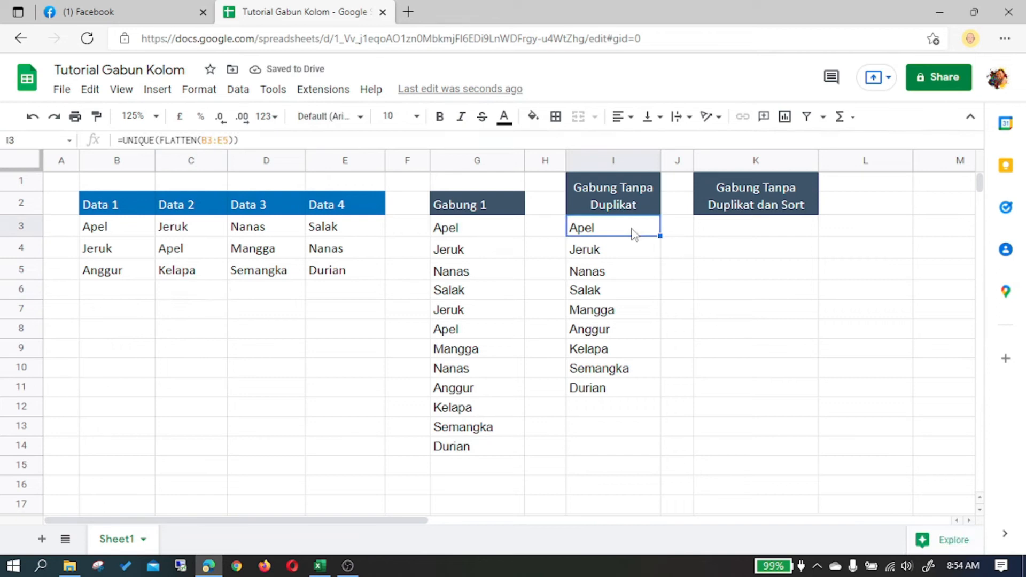
# Switch to the Excel workbook and copy the UNIQUE(FILTERXML) formula from I3 into K3 under Gabung Tanpa Duplikat dan Sort.
pyautogui.click(327, 565)
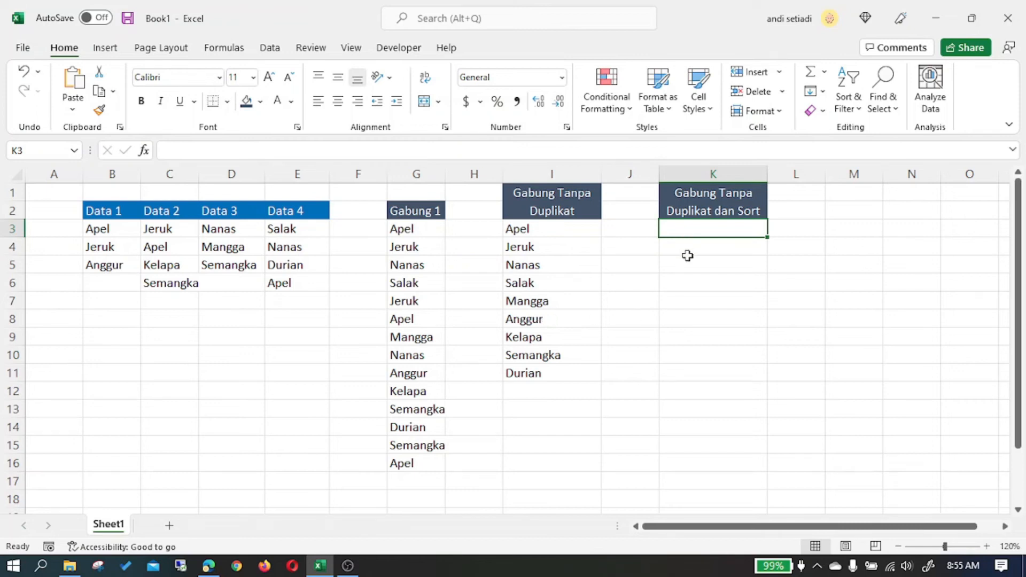
pyautogui.click(585, 232)
pyautogui.click(645, 145)
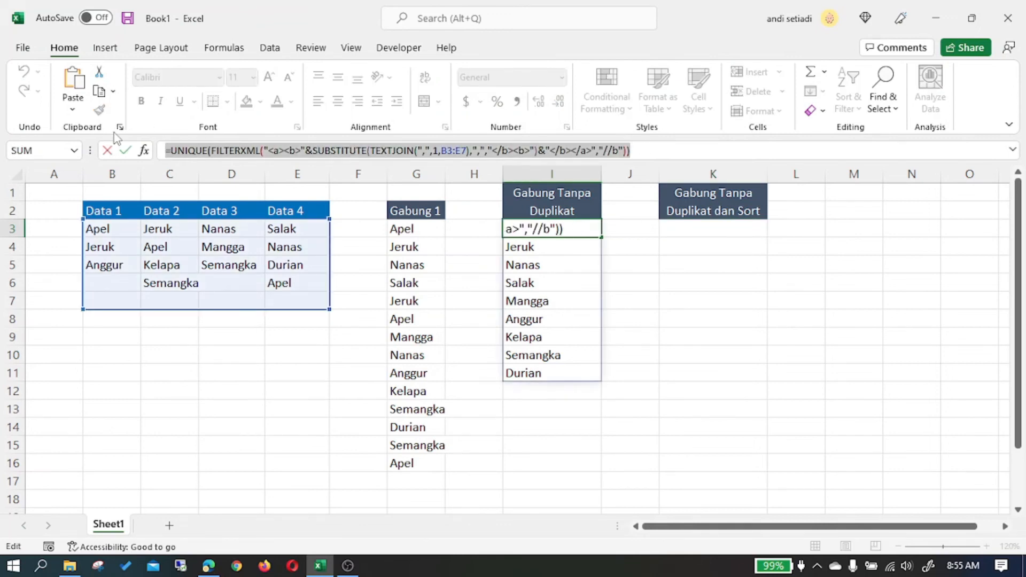
pyautogui.press('Escape')
pyautogui.click(738, 235)
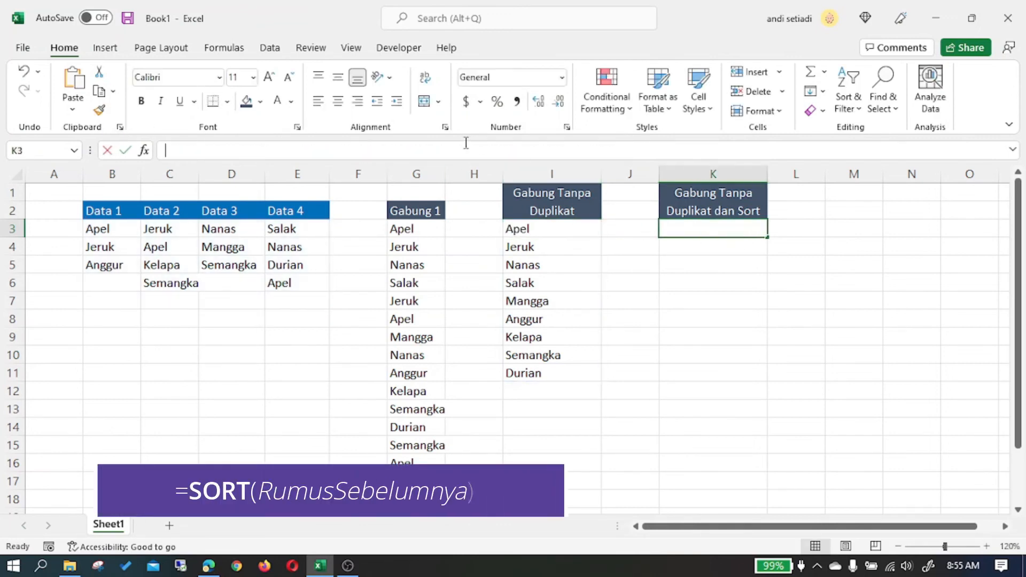
pyautogui.click(216, 157)
pyautogui.write('=UNIQUE(FILTERXML("<a><b>"&SUBSTITUTE(TEXTJOIN(",",1,B3:E7),",","</b><b>")&"</b></a>","//b"))')
# Wrap the UNIQUE formula in K3 in SORT to order the combined list without duplicates, and check the formula.
pyautogui.click(171, 151)
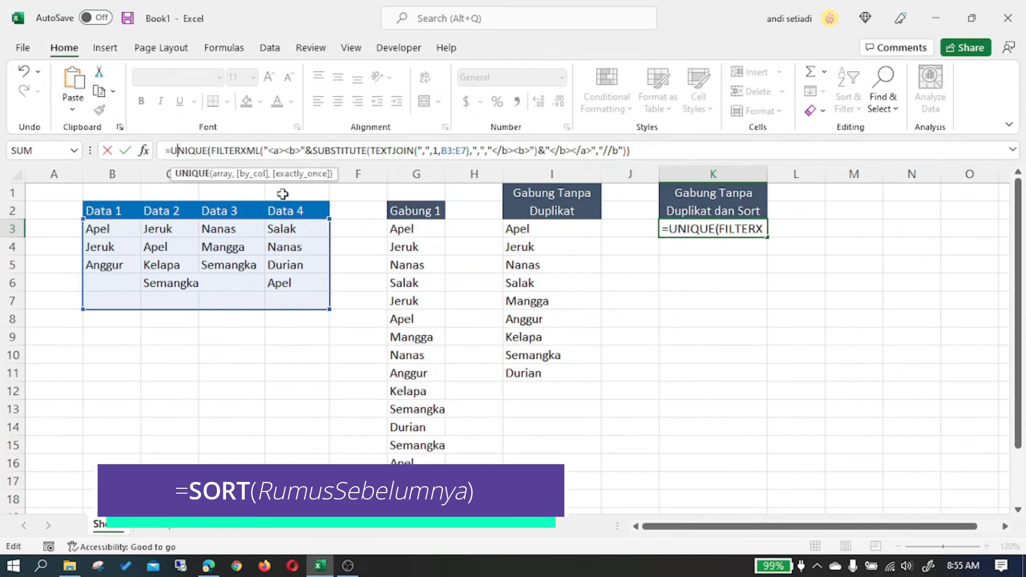
pyautogui.write('SORT(')
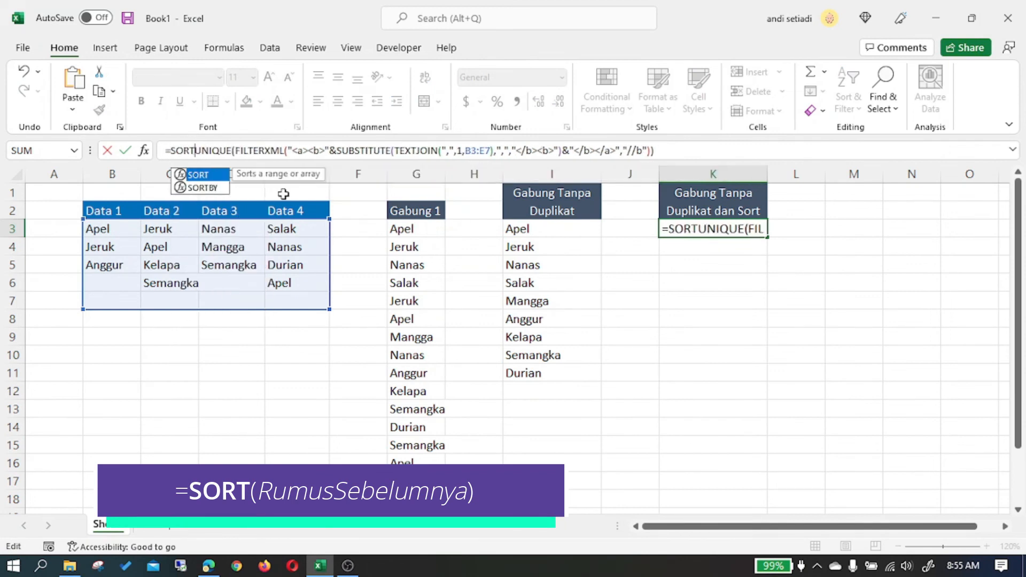
pyautogui.click(711, 155)
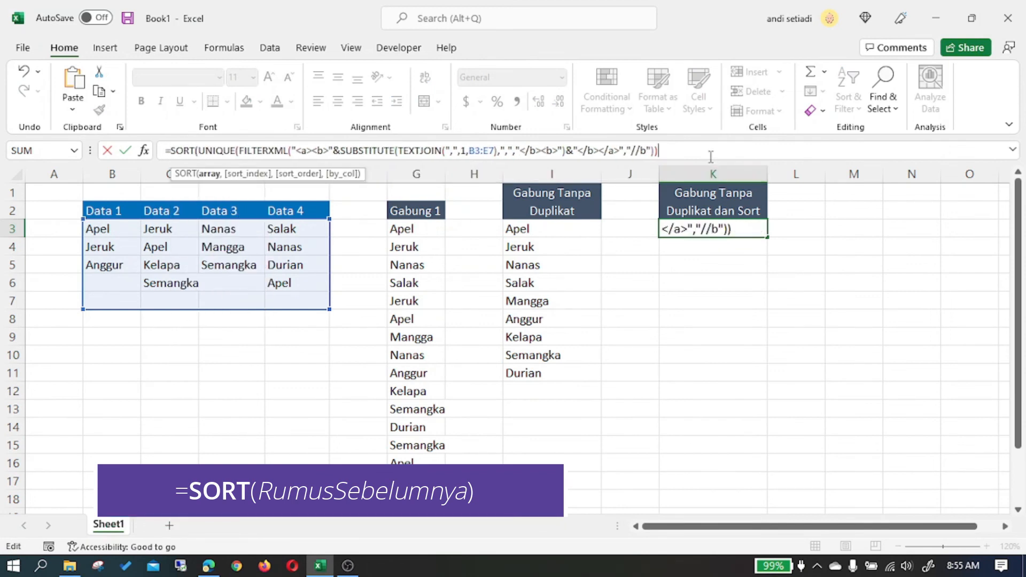
pyautogui.write(')')
pyautogui.press('Return')
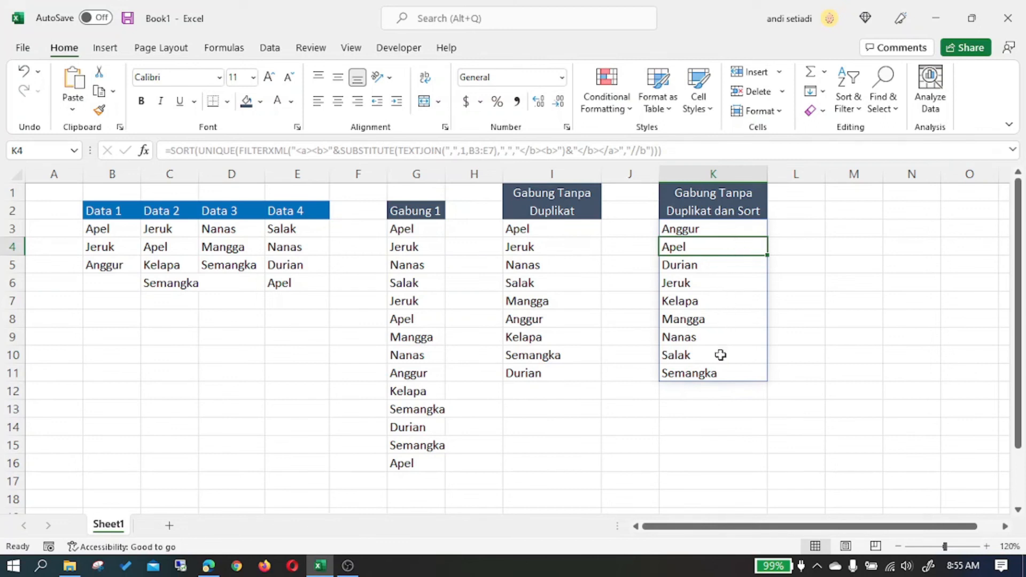
pyautogui.click(801, 289)
pyautogui.click(744, 231)
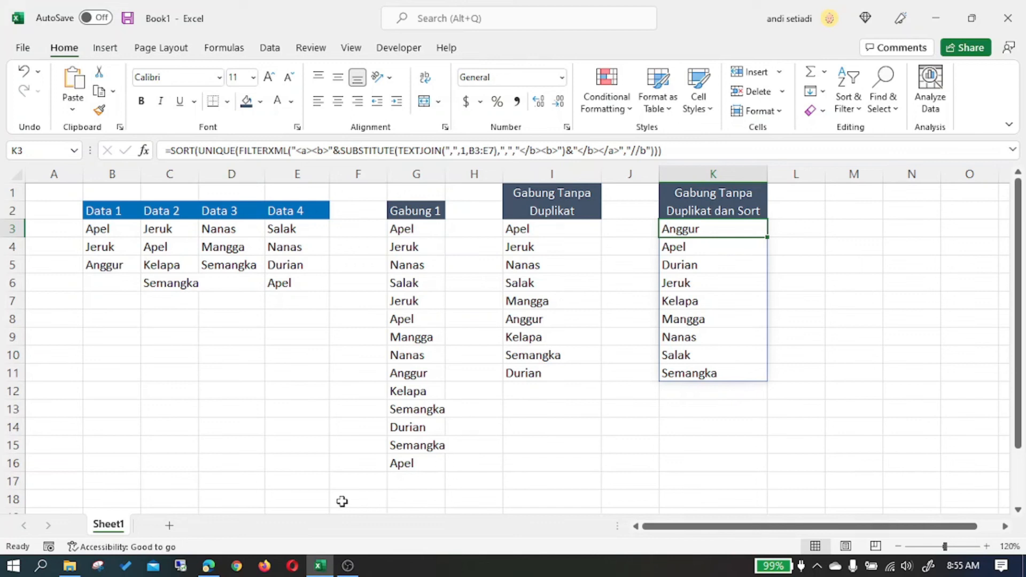
# Switch to the Google Sheets file and enter =SORT(UNIQUE(FLATTEN(B3:E5))) in K3 under Gabung Tanpa Duplikat dan Sort.
pyautogui.click(209, 566)
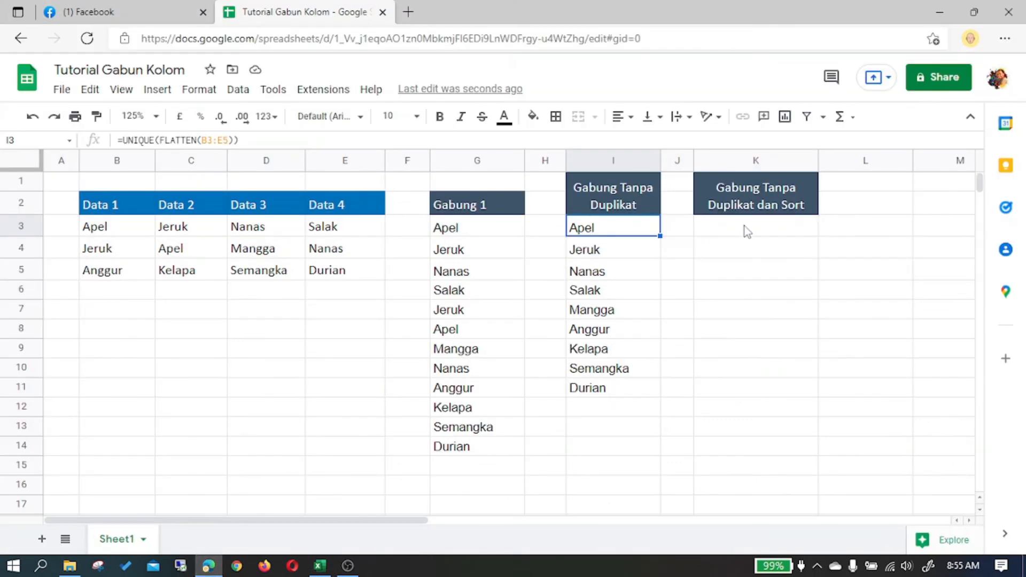
pyautogui.click(747, 231)
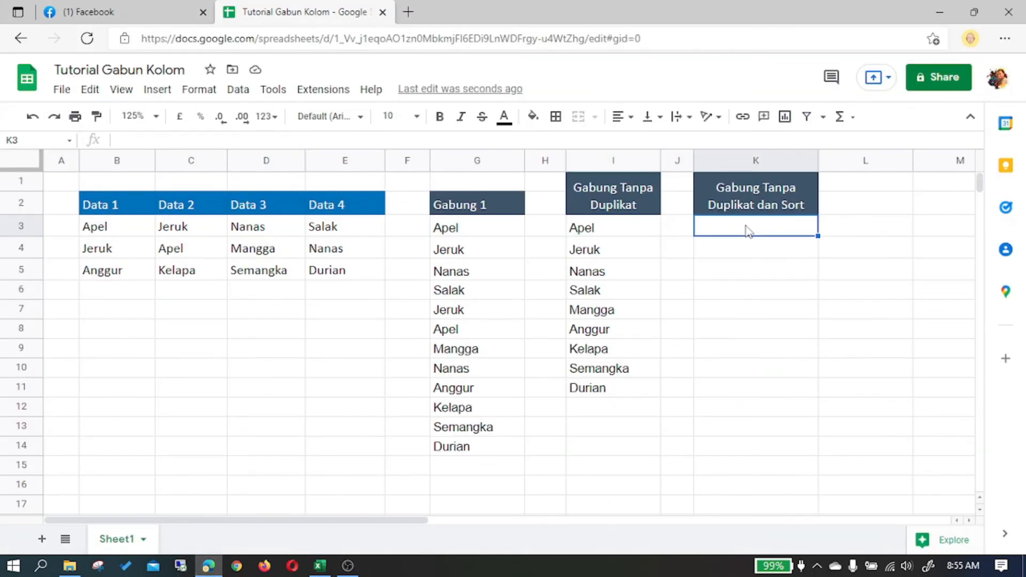
pyautogui.click(625, 232)
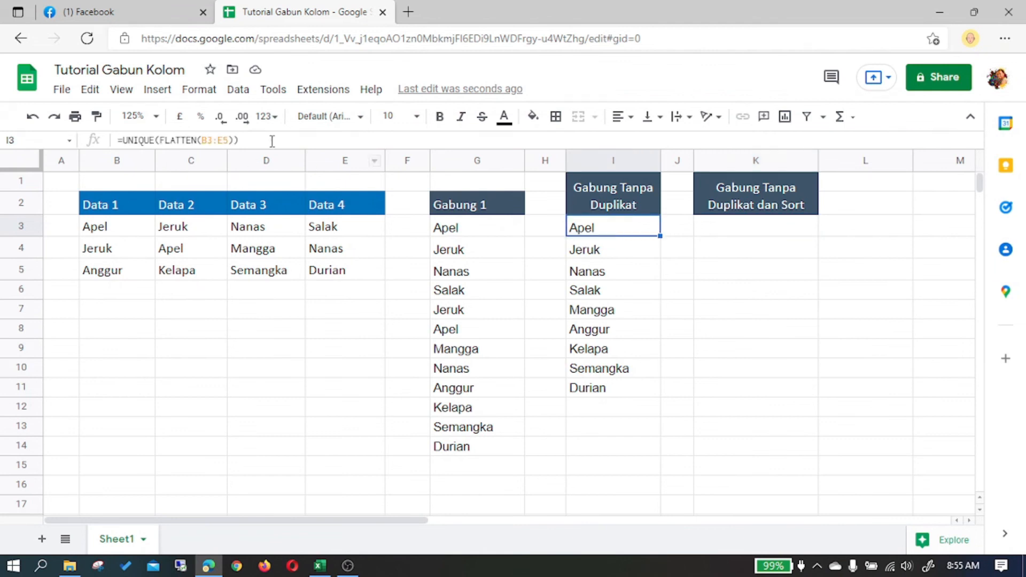
pyautogui.click(737, 234)
pyautogui.write('=SO')
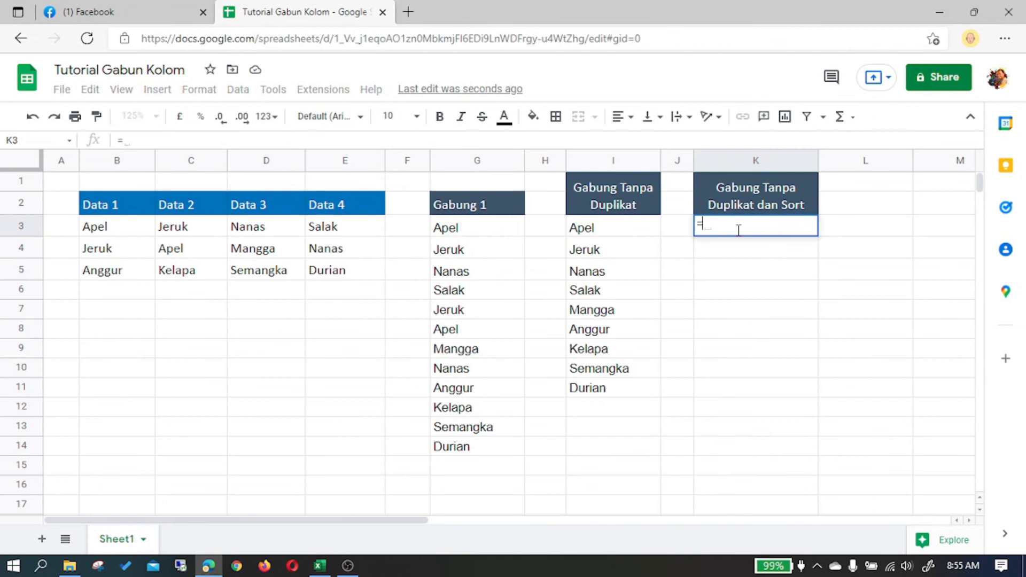
pyautogui.press('BackSpace')
pyautogui.press('BackSpace')
pyautogui.write('SO')
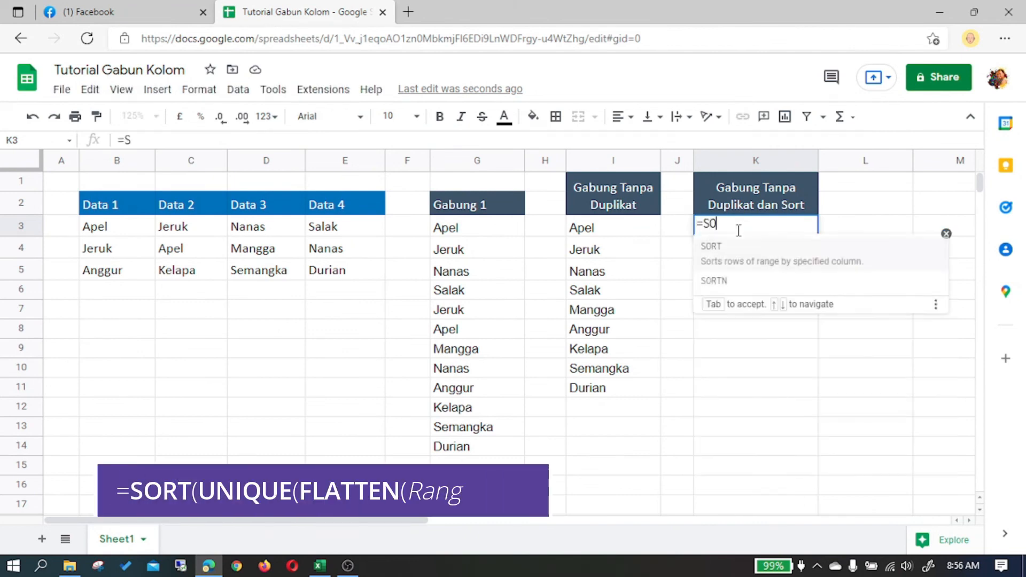
pyautogui.write('RT(Uni')
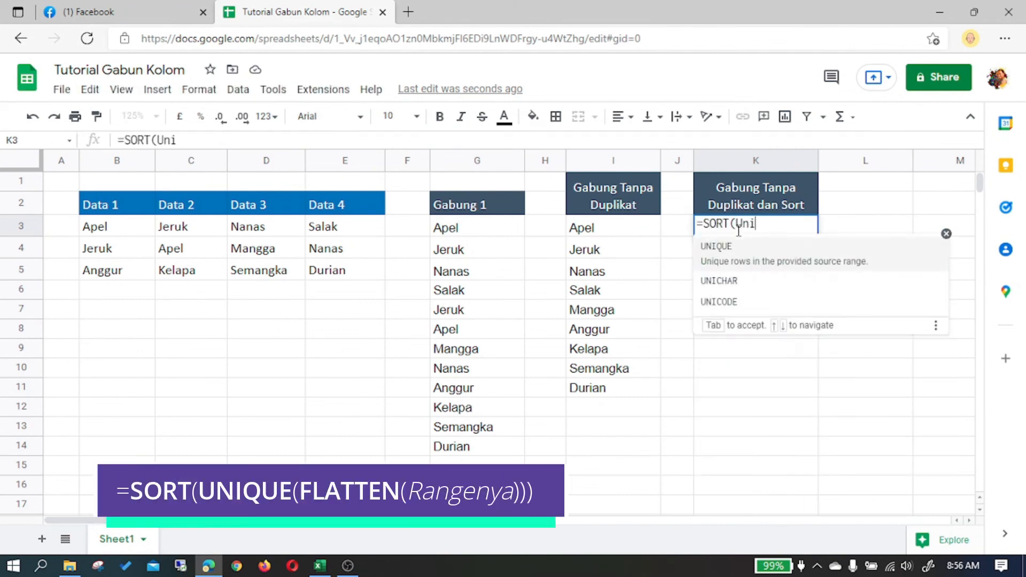
pyautogui.press('Tab')
pyautogui.write('FLATTE')
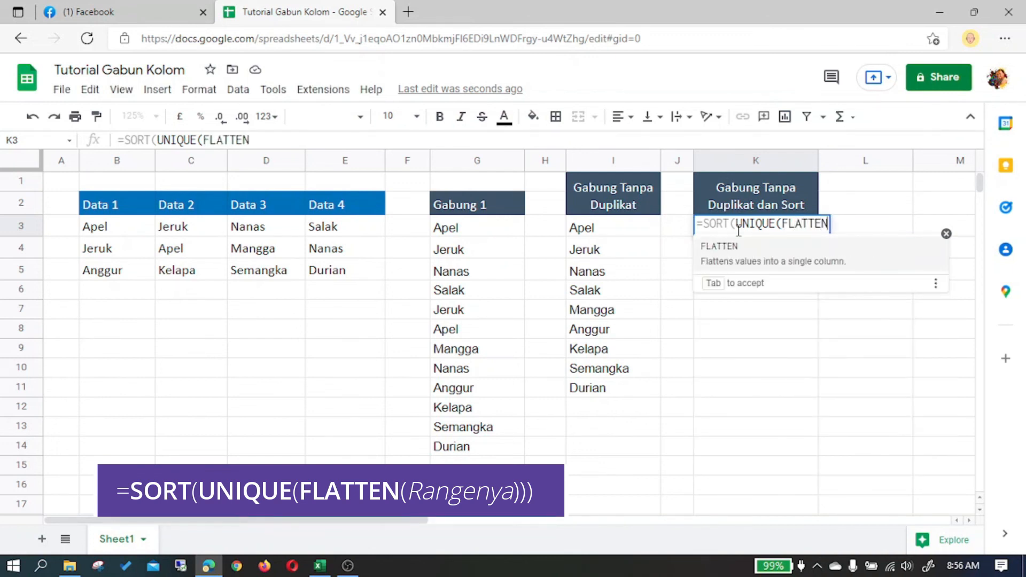
pyautogui.press('Tab')
pyautogui.moveTo(113, 223); pyautogui.dragTo(345, 278)
pyautogui.write(')))')
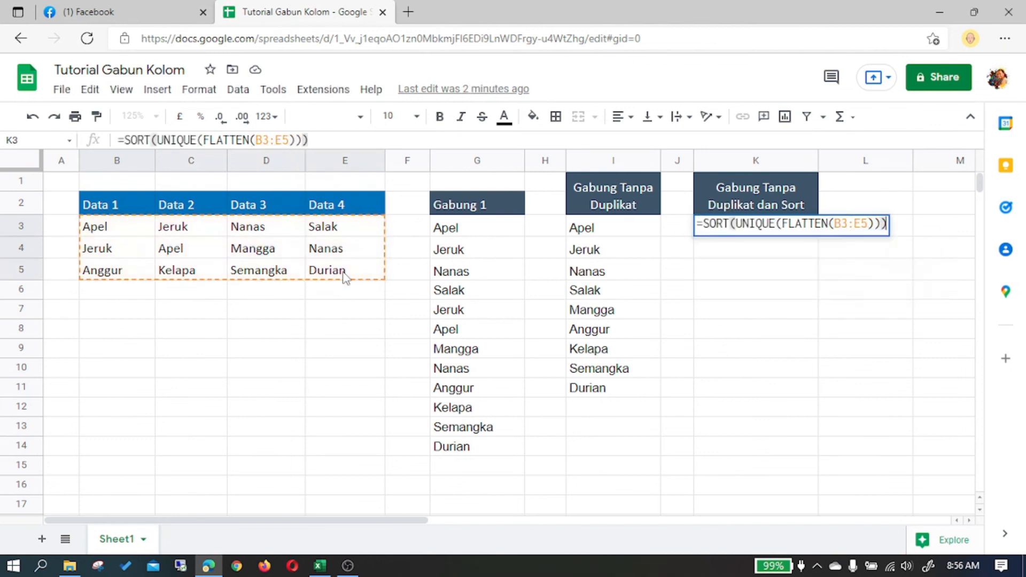
pyautogui.press('Return')
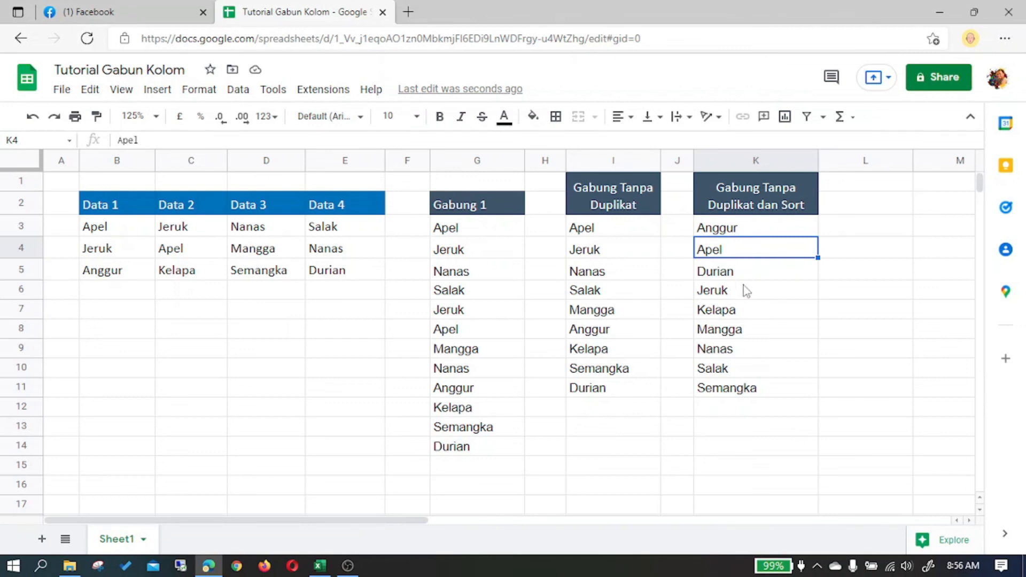
pyautogui.click(747, 229)
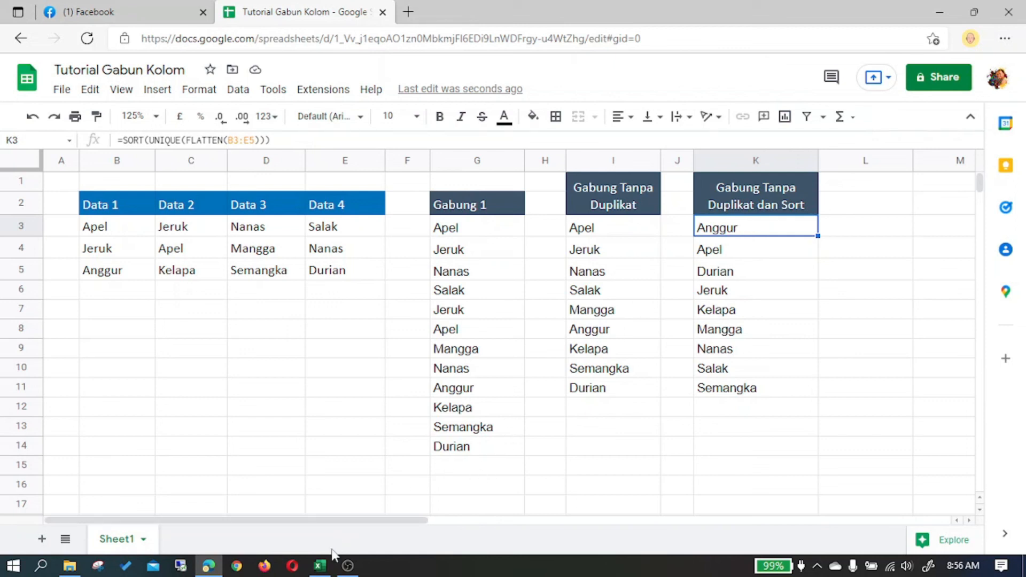
# Switch back to the Excel workbook and review the combining formulas in G3 and I3.
pyautogui.click(323, 567)
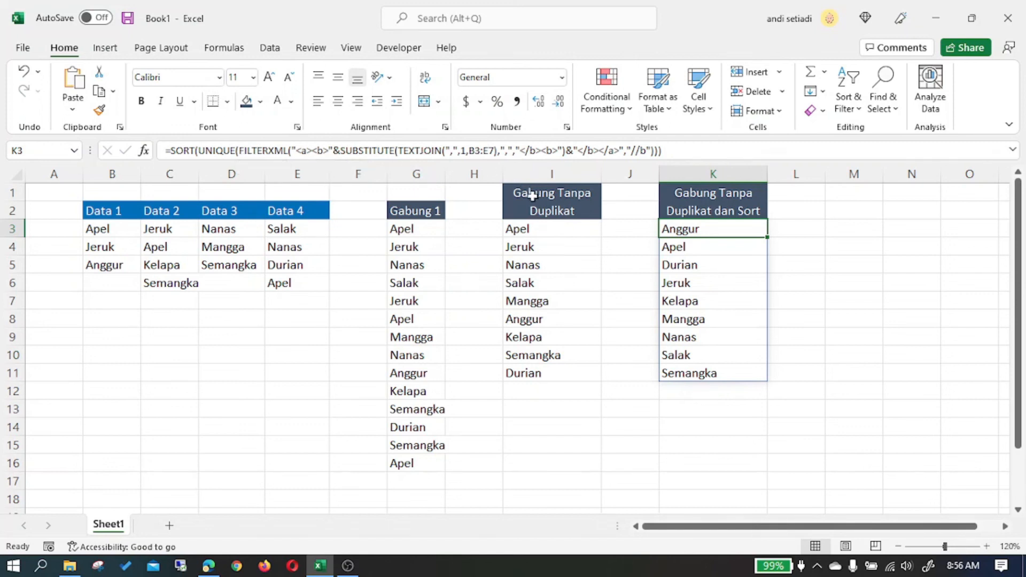
pyautogui.click(432, 229)
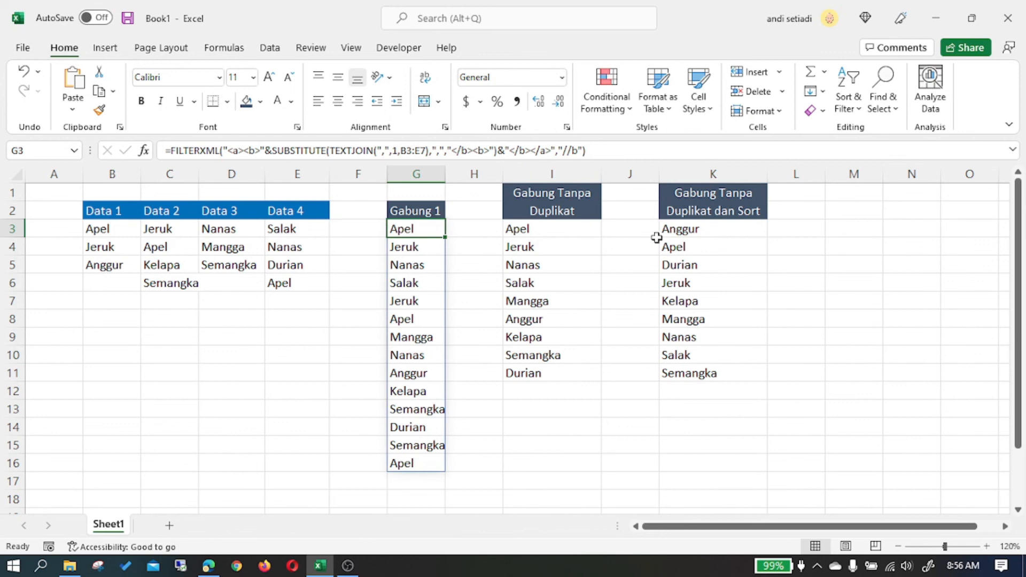
pyautogui.click(505, 228)
pyautogui.press('Left')
pyautogui.press('Left')
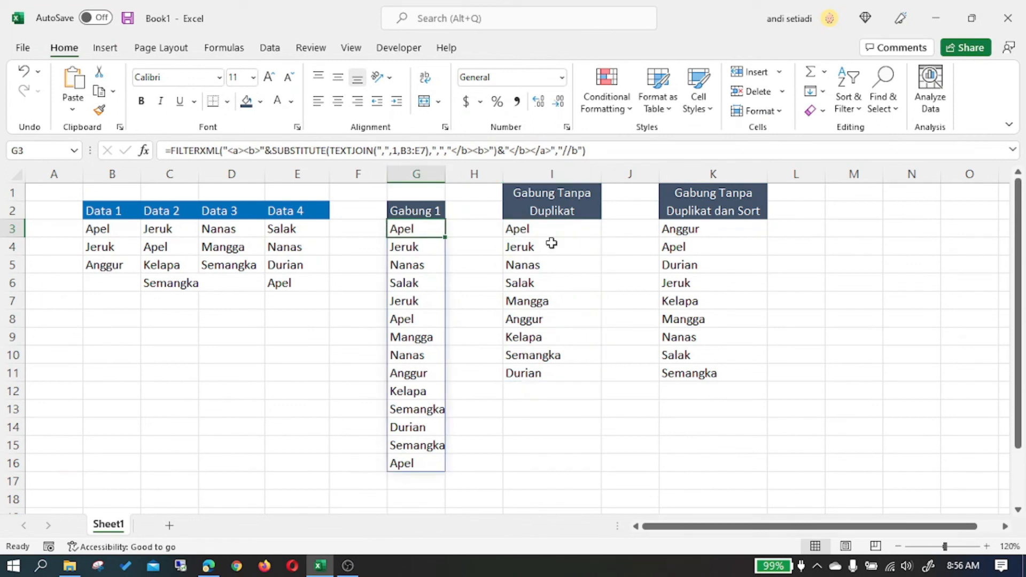